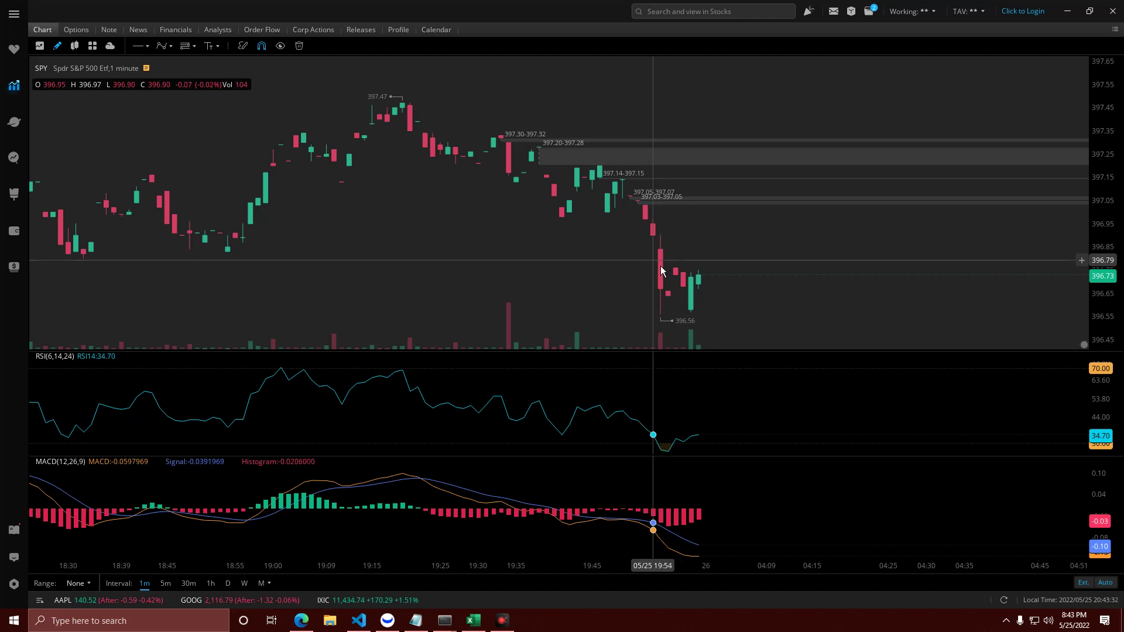
# Draw a horizontal line at about 397.30 on the SPY chart and style it as an orange dashed line.
pyautogui.click(138, 46)
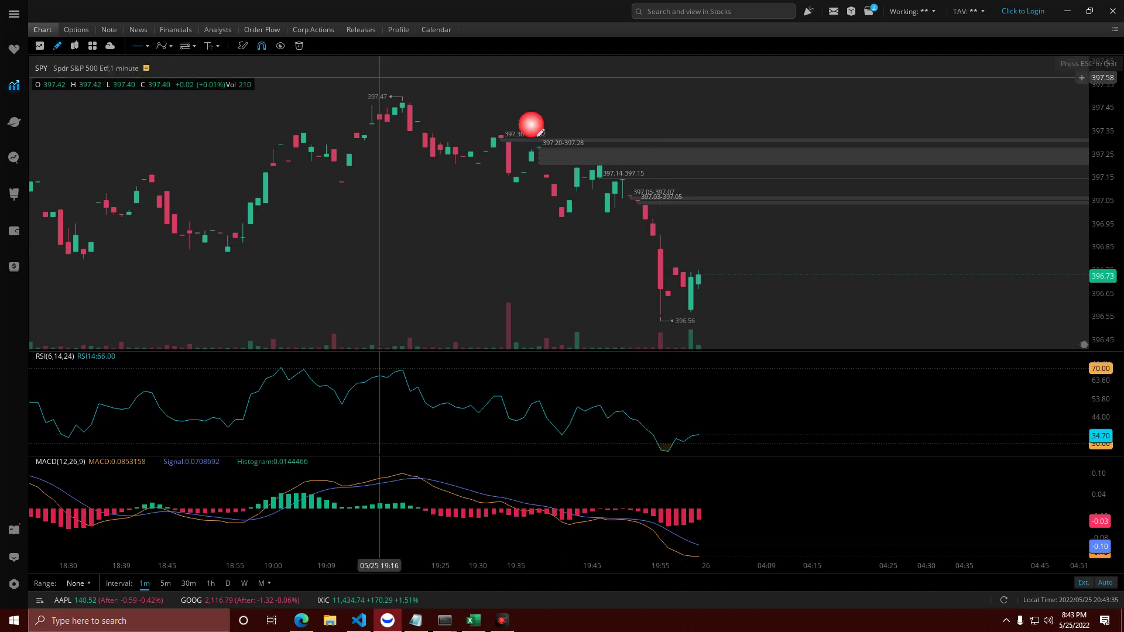
pyautogui.click(577, 141)
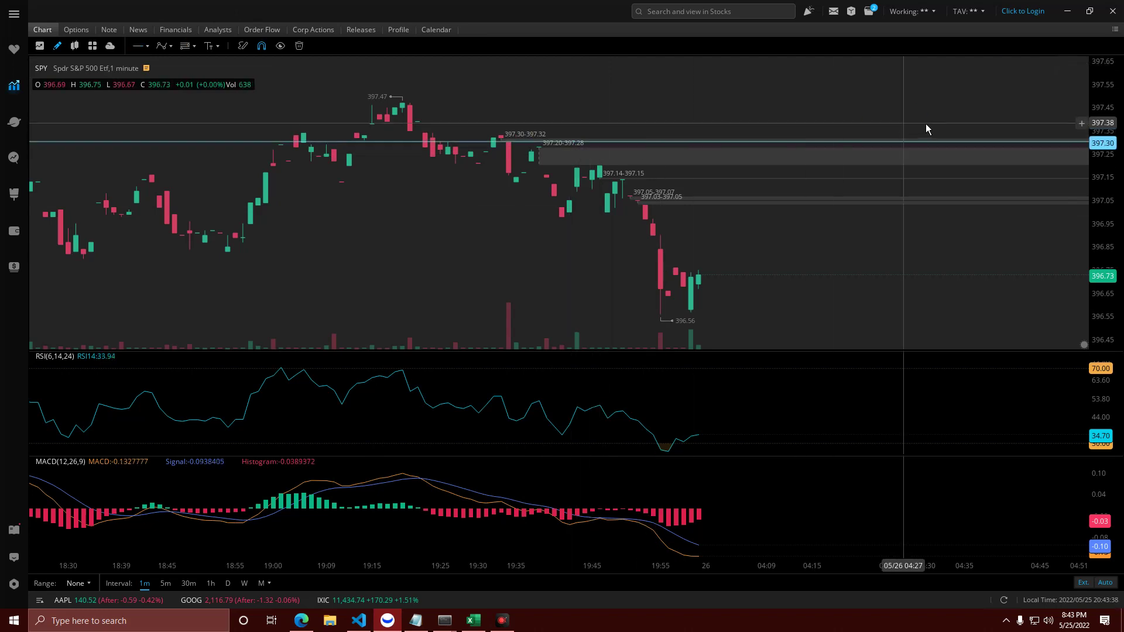
pyautogui.click(970, 142)
pyautogui.click(997, 68)
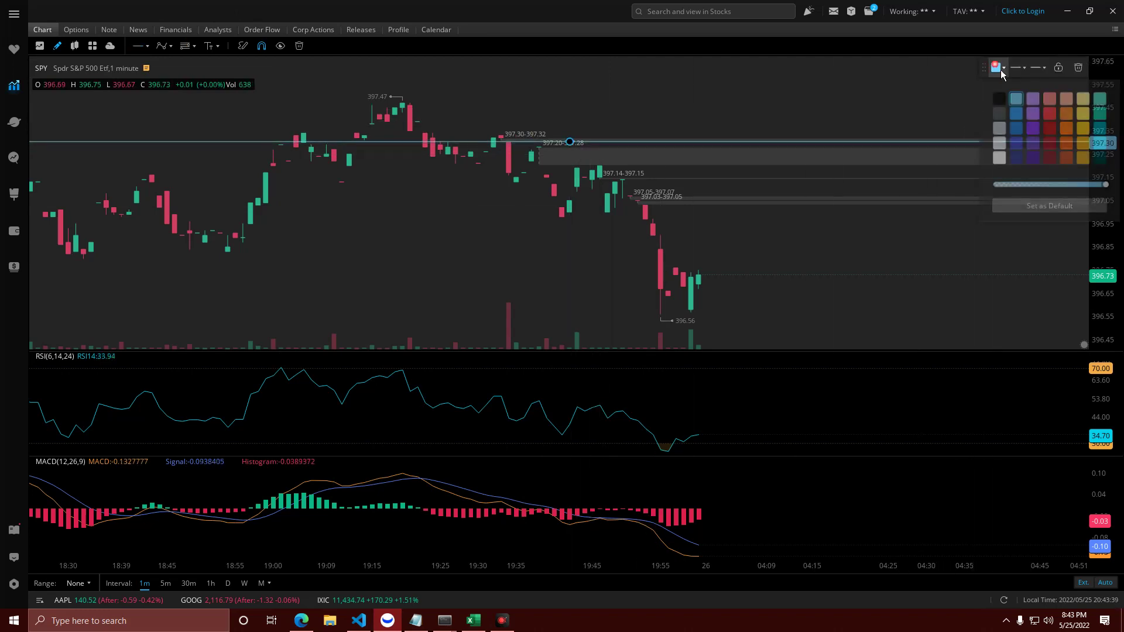
pyautogui.click(1065, 113)
pyautogui.click(1033, 67)
pyautogui.click(1054, 130)
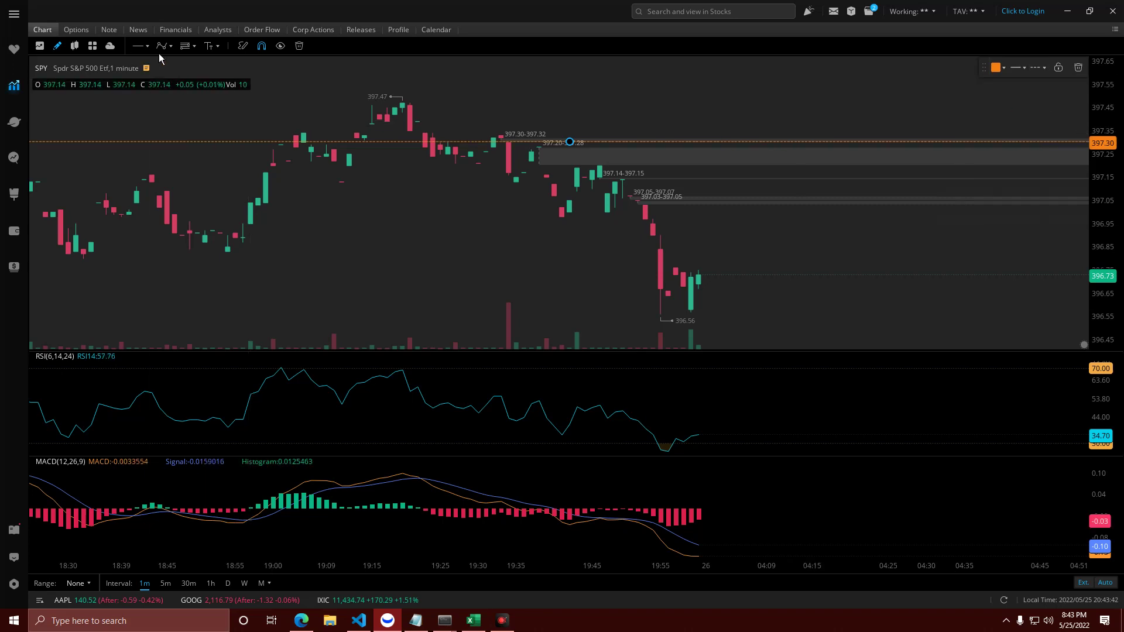
# Add a second horizontal line at about 397.32, just above the orange dashed one, and open its colour choices.
pyautogui.click(138, 46)
pyautogui.click(736, 137)
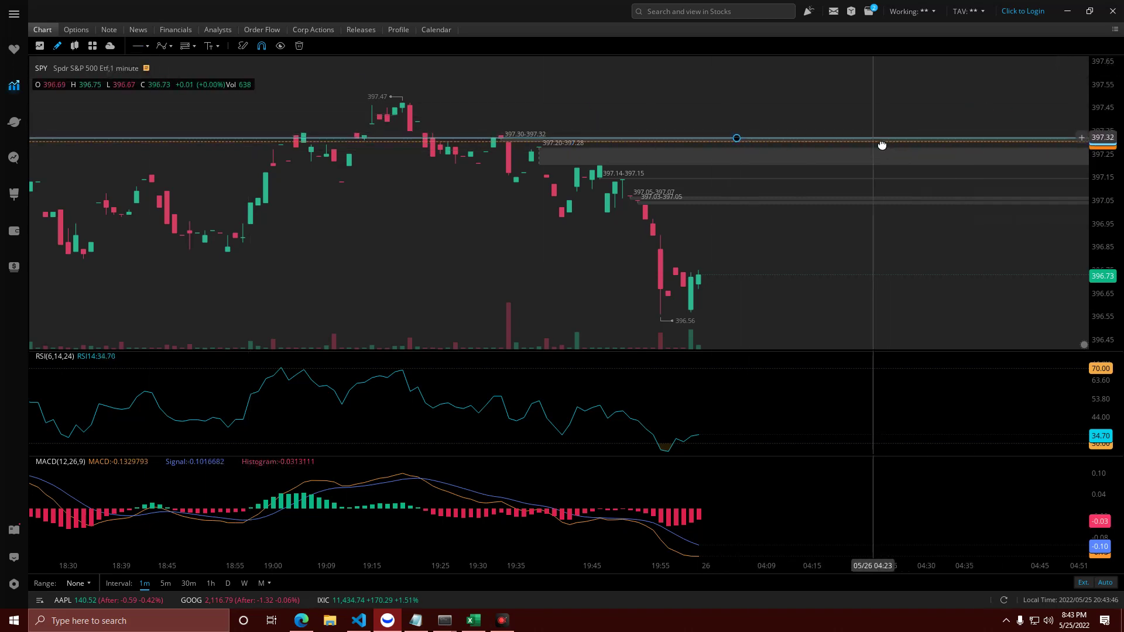
pyautogui.moveTo(712, 138); pyautogui.dragTo(712, 139)
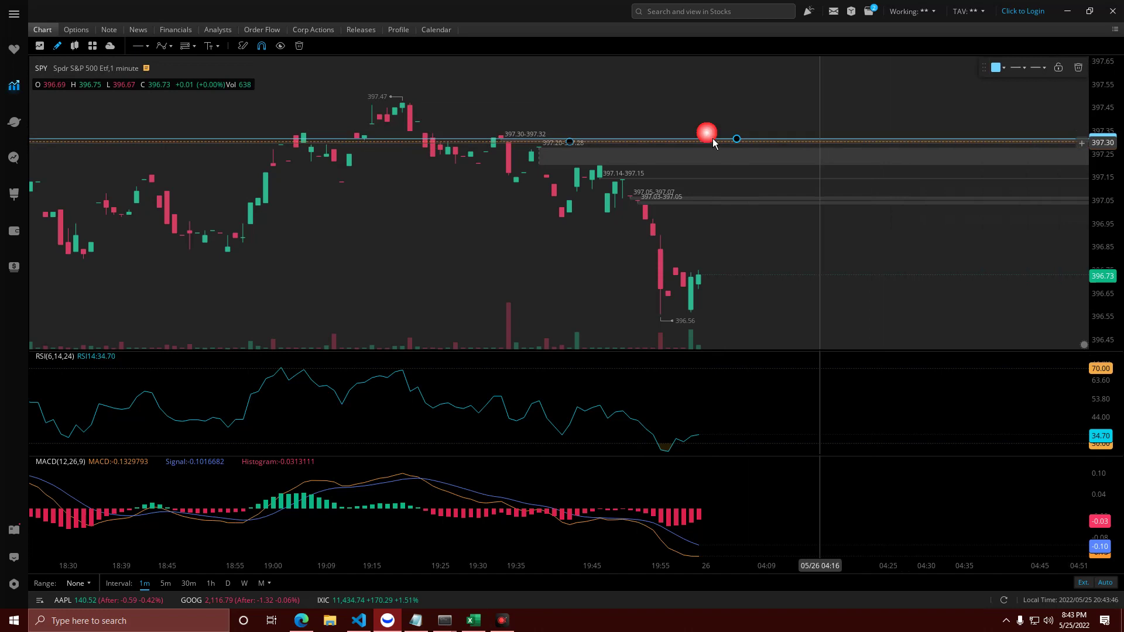
pyautogui.click(997, 68)
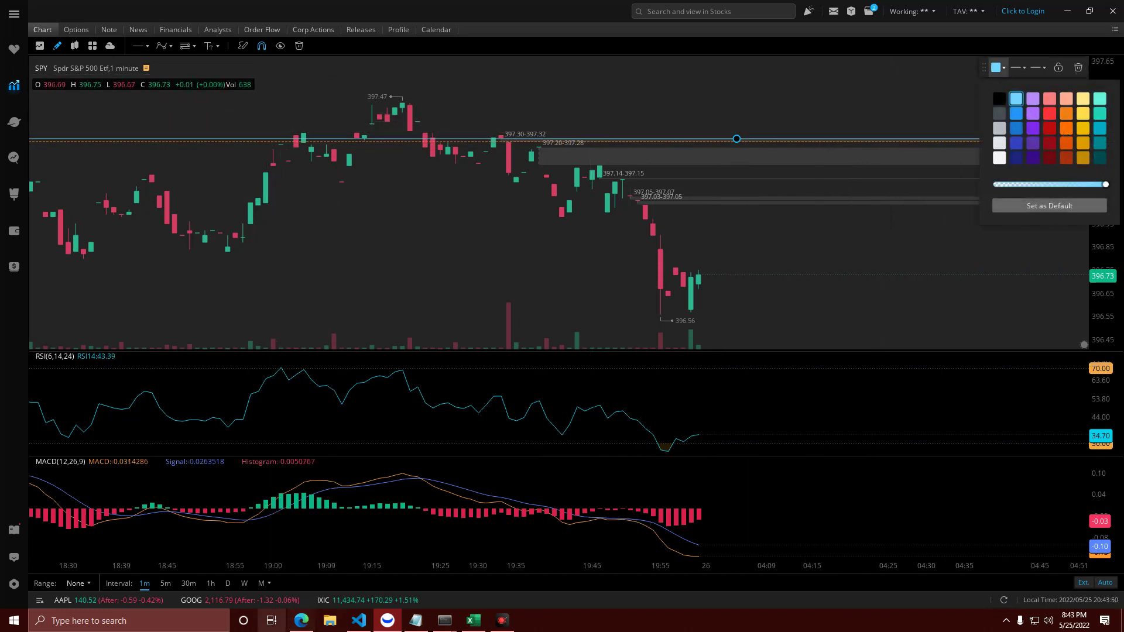
# Switch to Microsoft Edge and look through the Fintel search results for Goldman Sachs ownership.
pyautogui.click(302, 621)
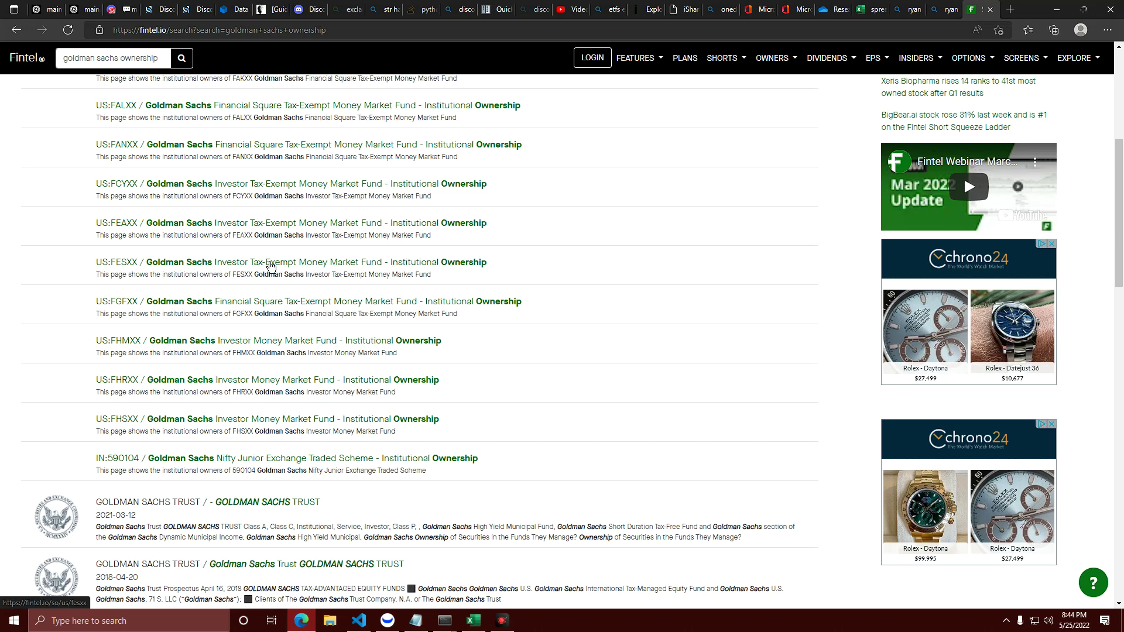
pyautogui.scroll(-6, 258, 208)
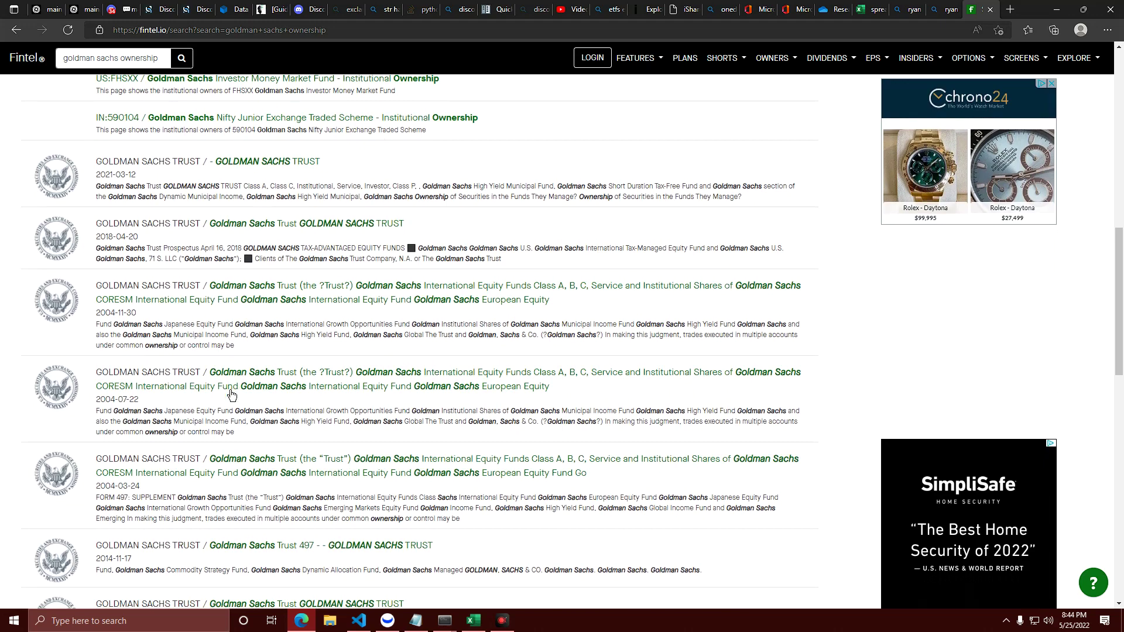
pyautogui.scroll(-3, 254, 407)
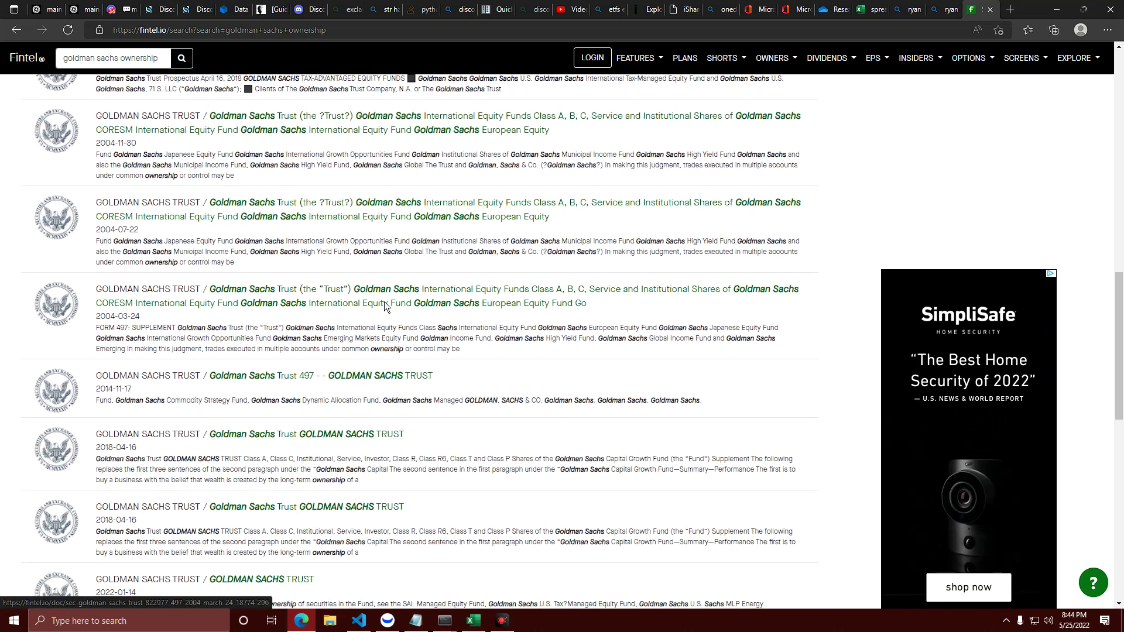
pyautogui.scroll(-1, 329, 349)
pyautogui.scroll(15, 324, 375)
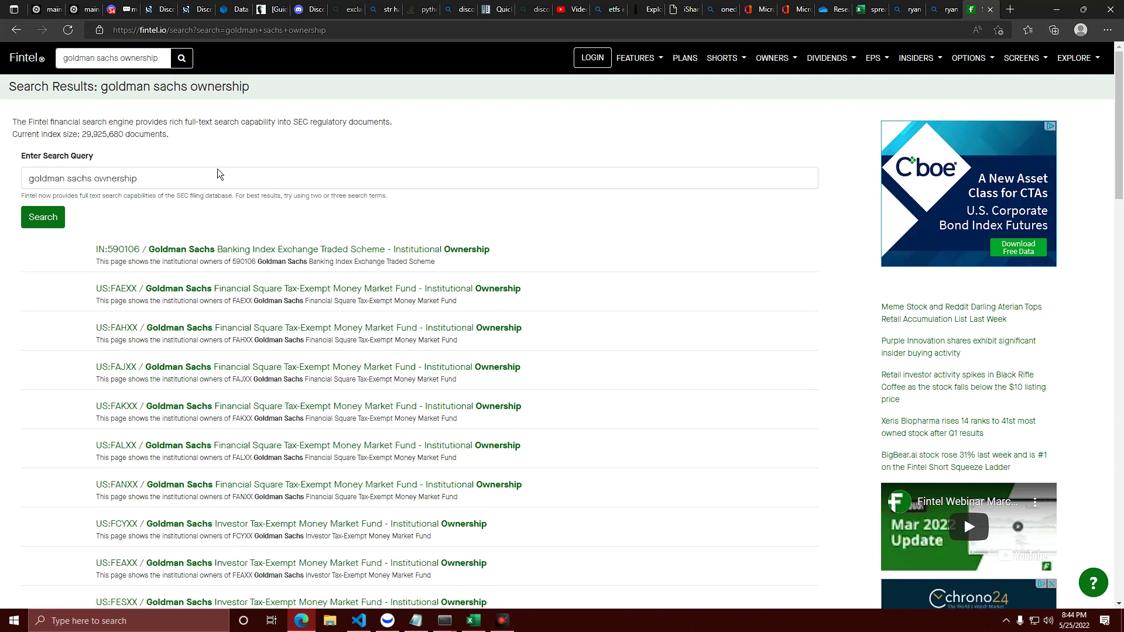
# Search the web for "fed reserve repo" in a new browser tab.
pyautogui.click(1010, 9)
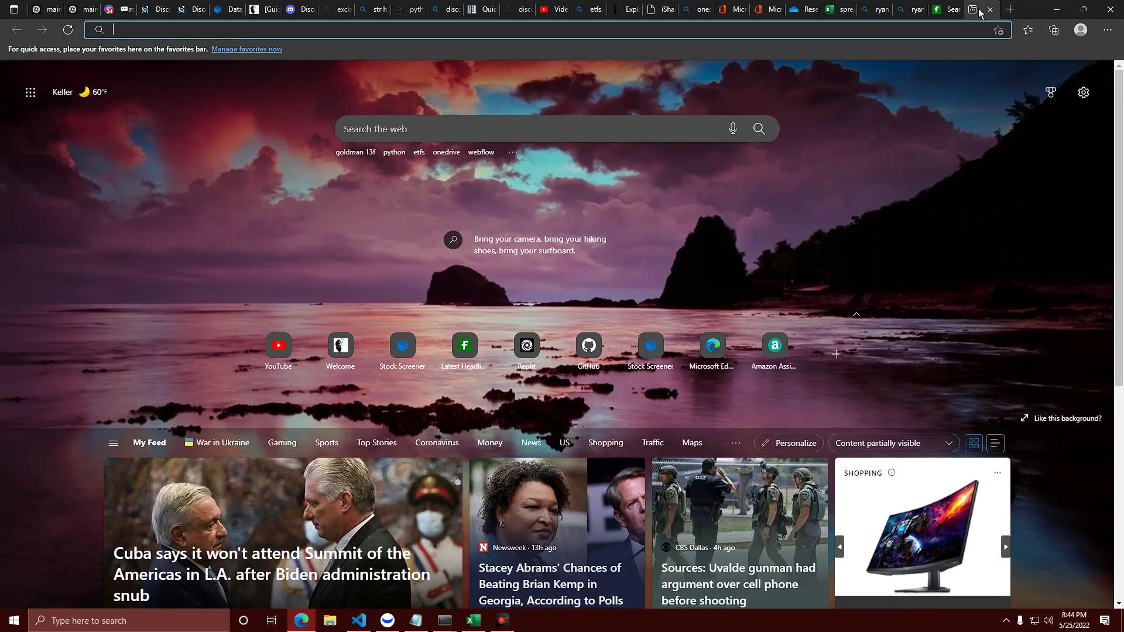
pyautogui.write('fede')
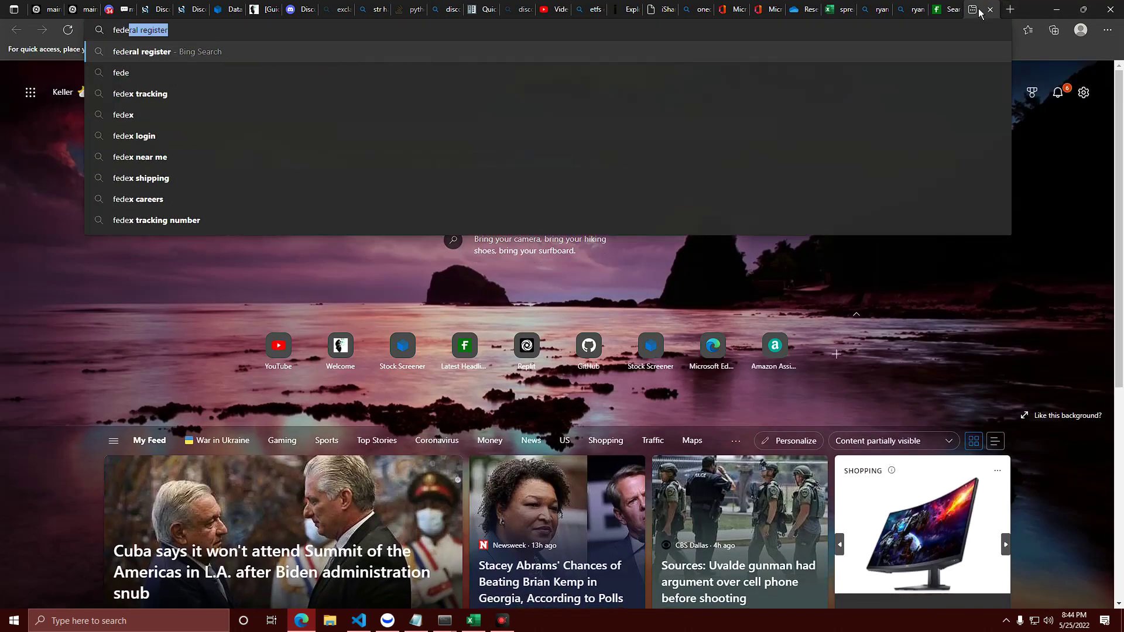
pyautogui.press('BackSpace')
pyautogui.write('reserve repo')
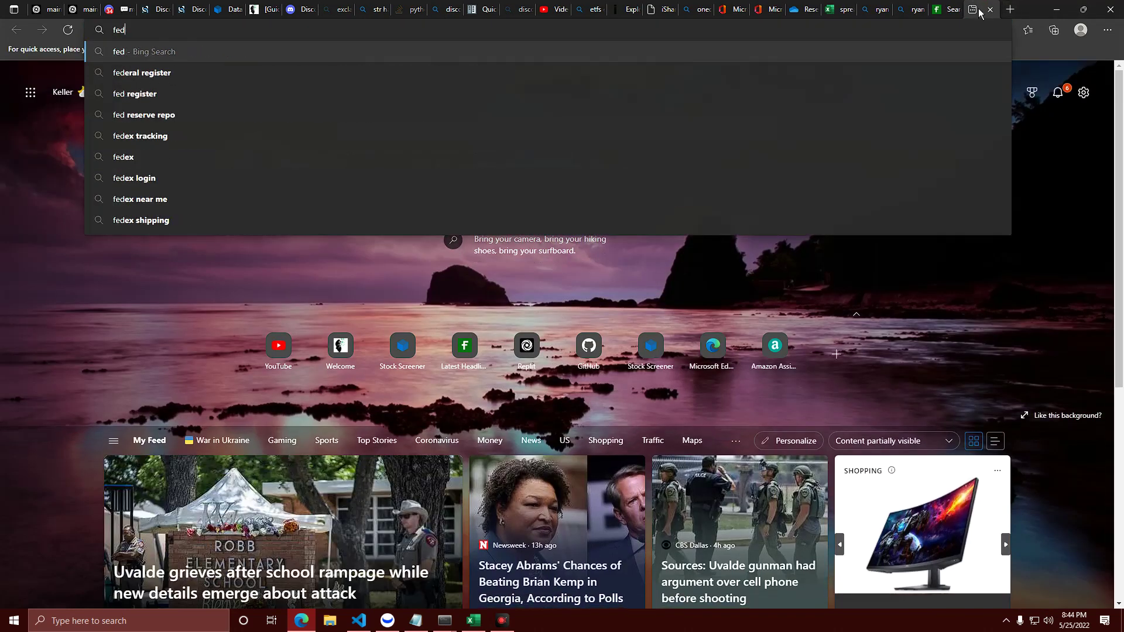
pyautogui.press('Return')
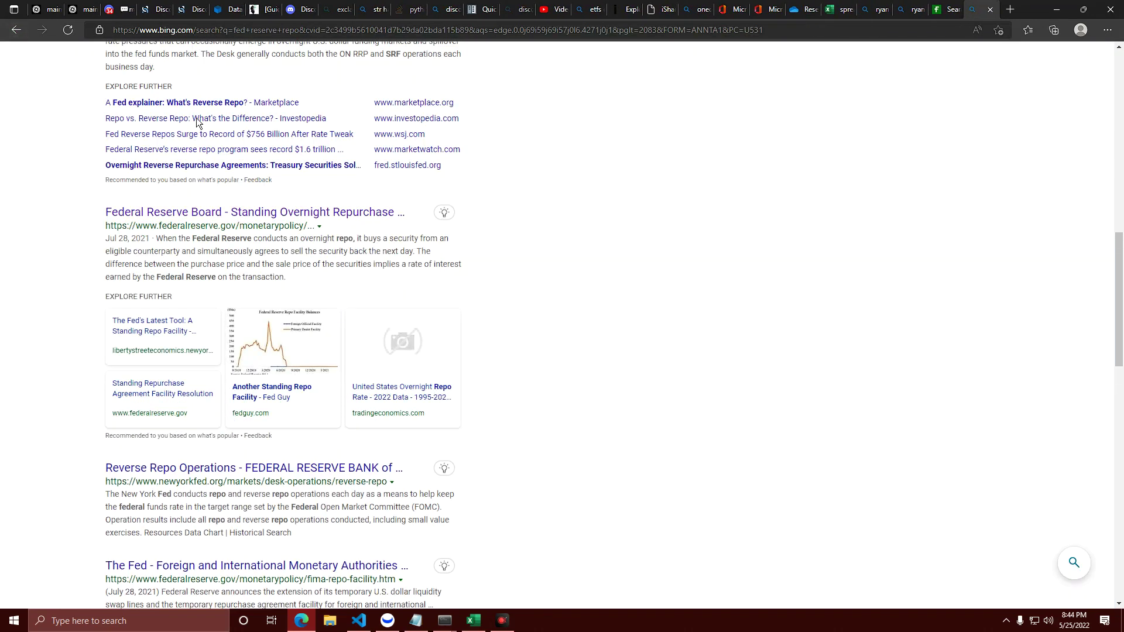
# Refine the search to "fed reserve repo reverse" and open the New York Fed's Reverse Repo Operations page.
pyautogui.scroll(10, 195, 118)
pyautogui.click(221, 80)
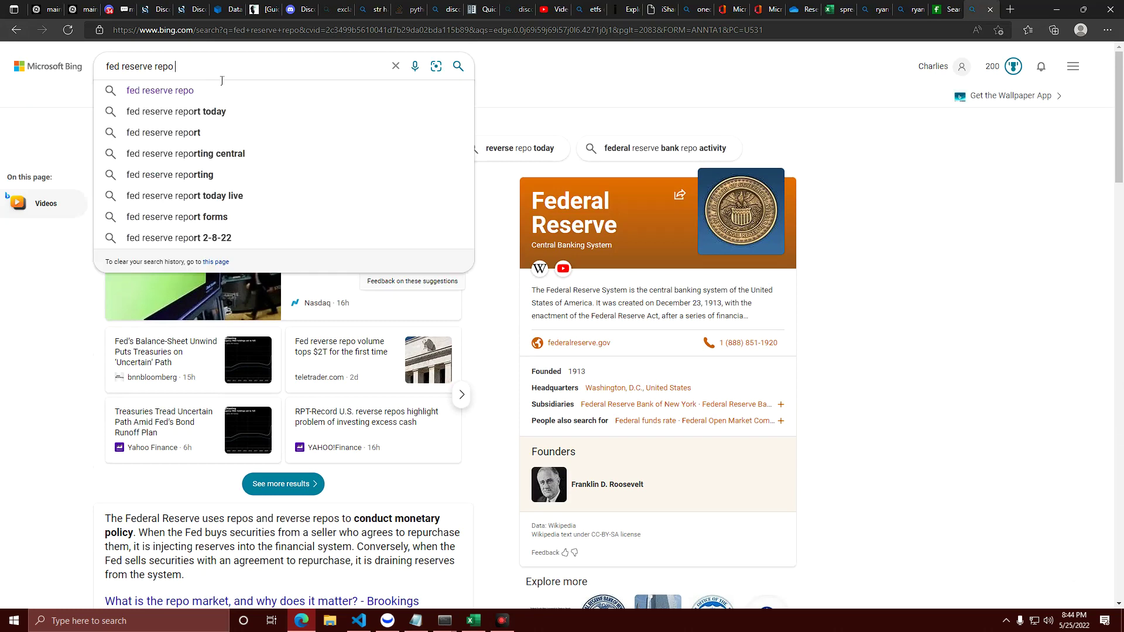
pyautogui.write('reverse')
pyautogui.press('Return')
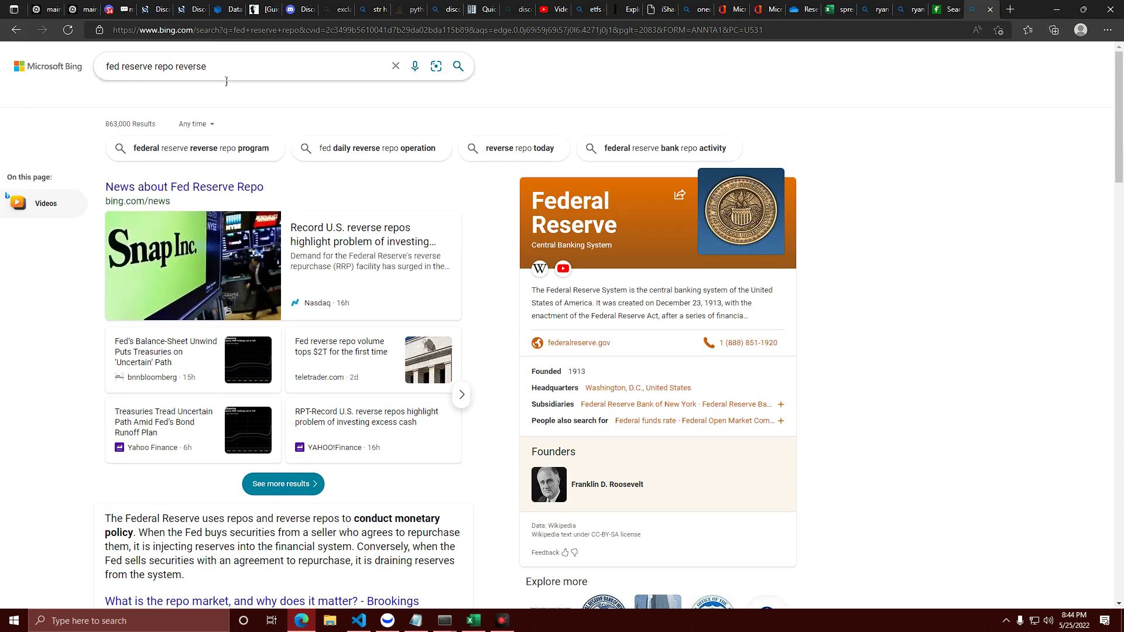
pyautogui.scroll(-6, 234, 411)
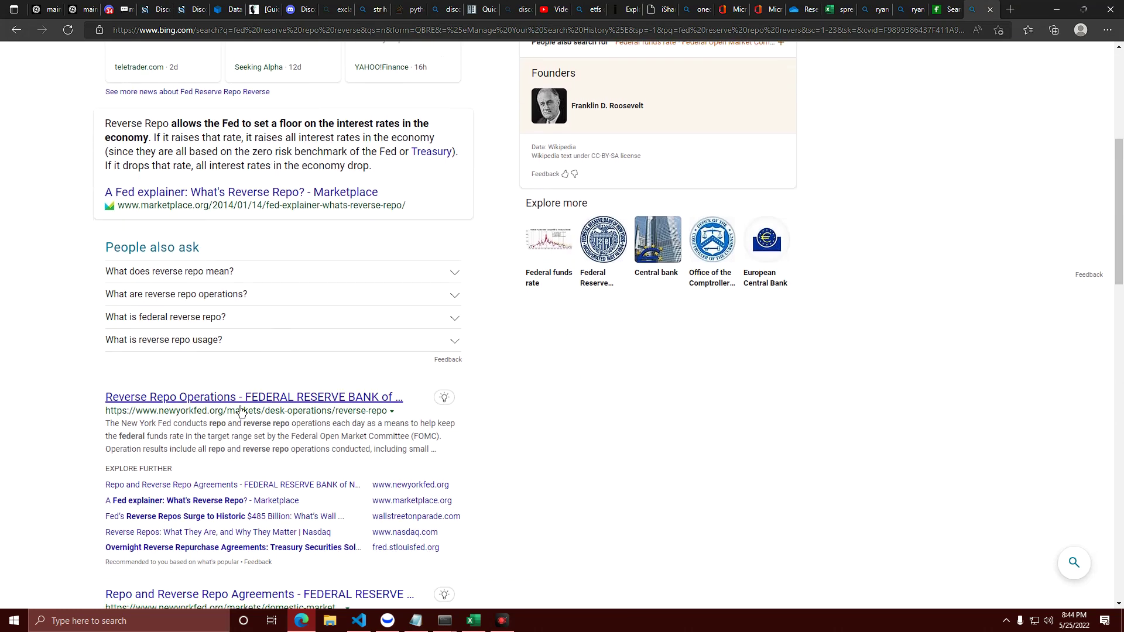
pyautogui.click(269, 397)
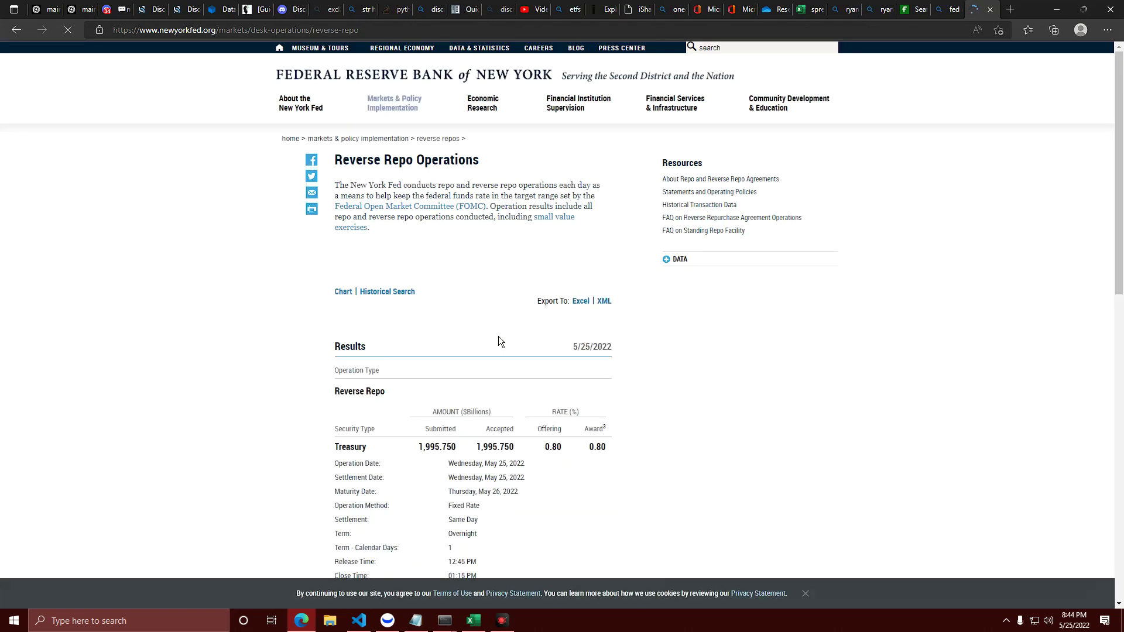
# Review the 5/25/2022 reverse repo results and examine the Reverse Repo Chart over its full date range, starting Feb 7, 2003.
pyautogui.scroll(-4, 461, 365)
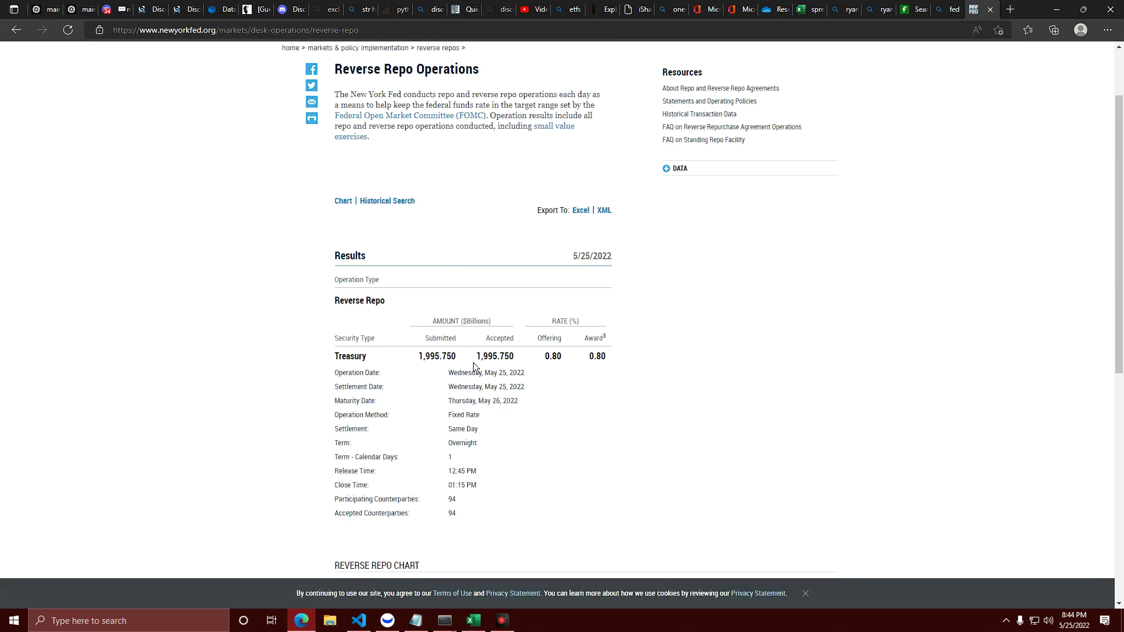
pyautogui.scroll(2, 463, 293)
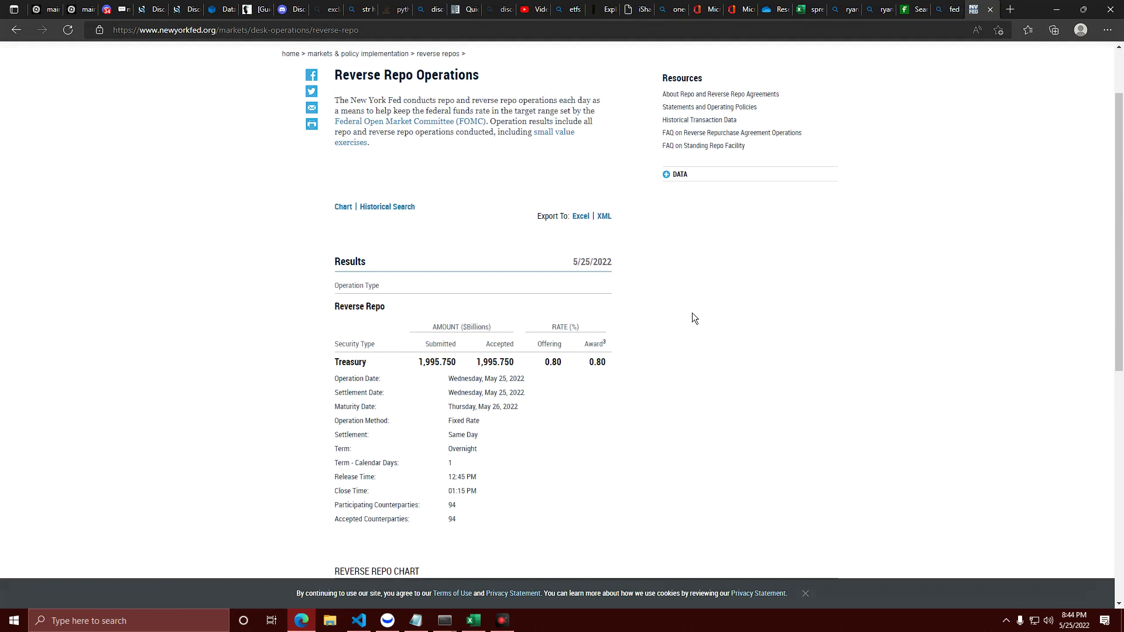
pyautogui.scroll(-8, 671, 327)
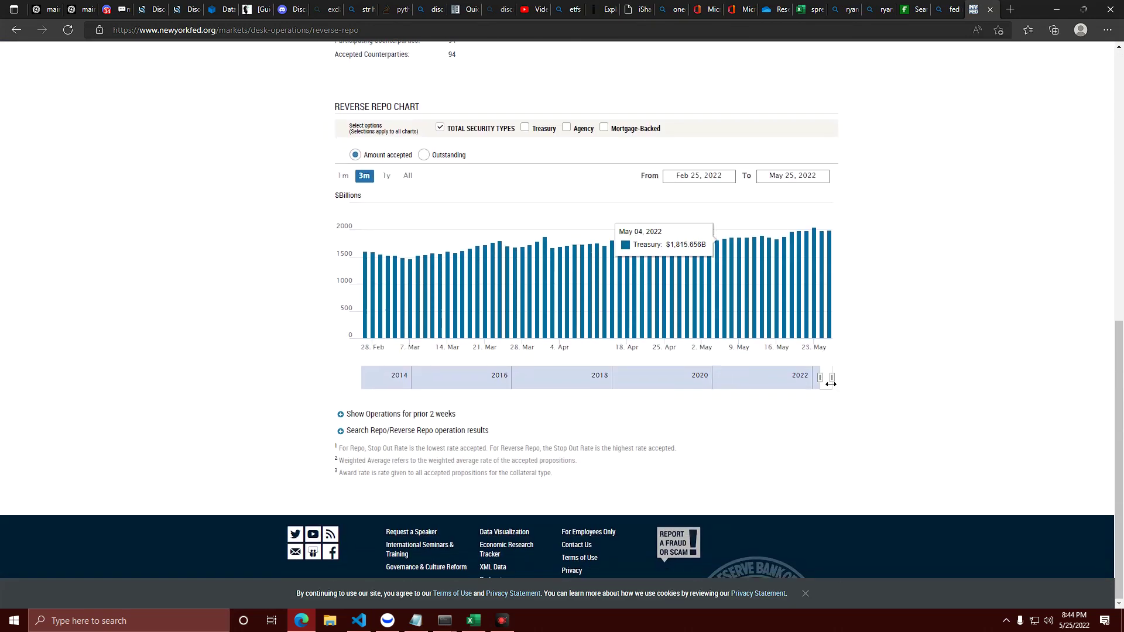
pyautogui.moveTo(830, 383); pyautogui.dragTo(371, 378)
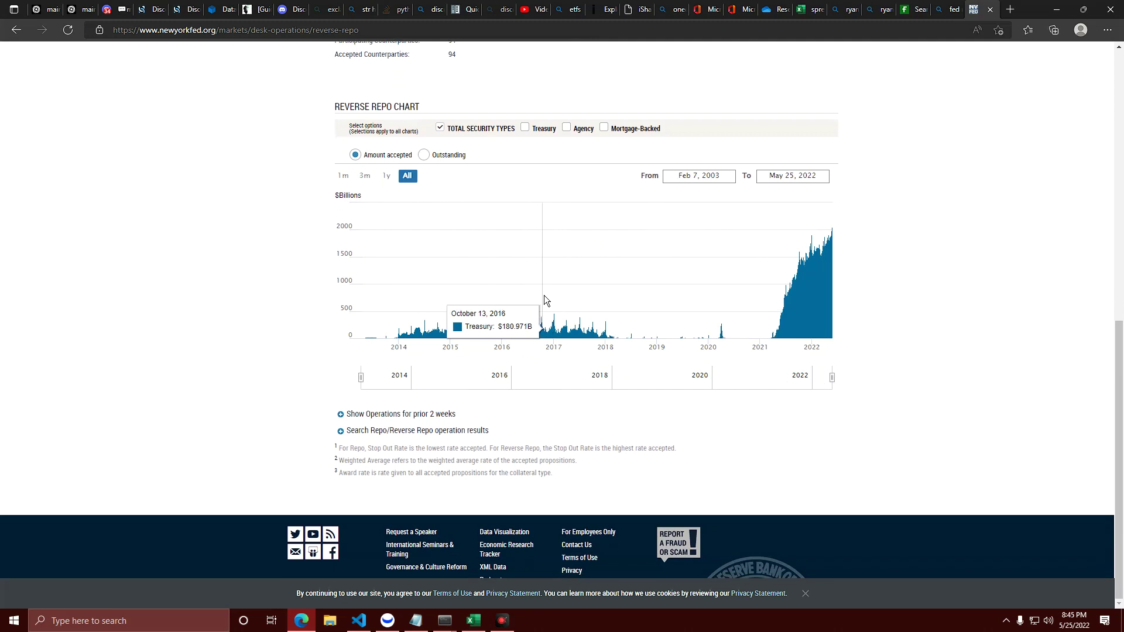
pyautogui.scroll(4, 524, 310)
pyautogui.scroll(-3, 527, 316)
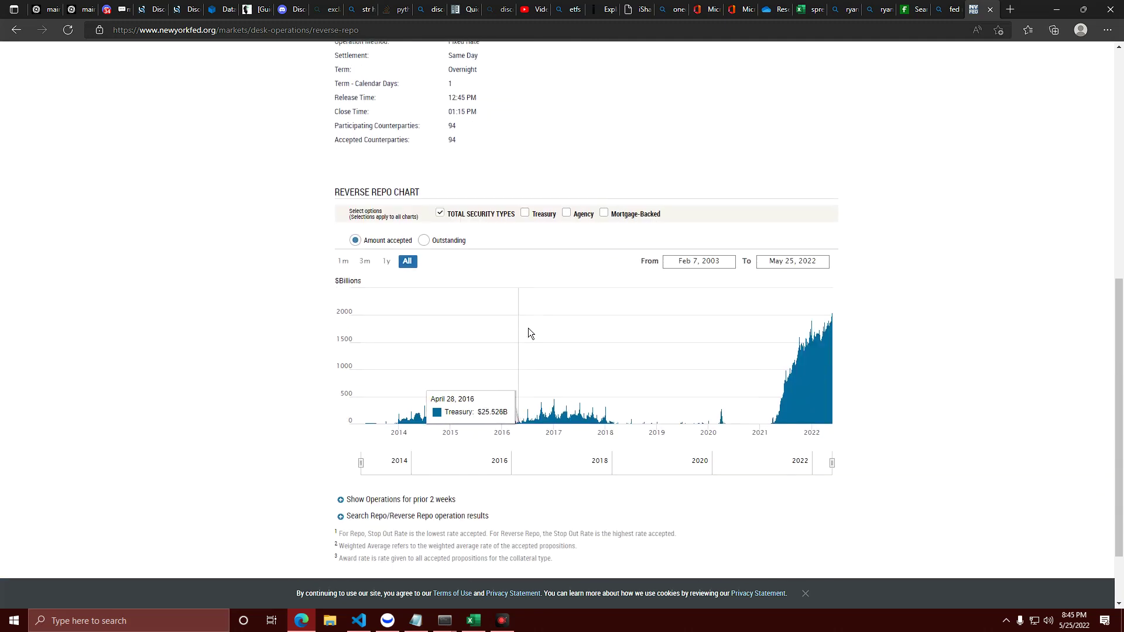
pyautogui.scroll(-1, 544, 325)
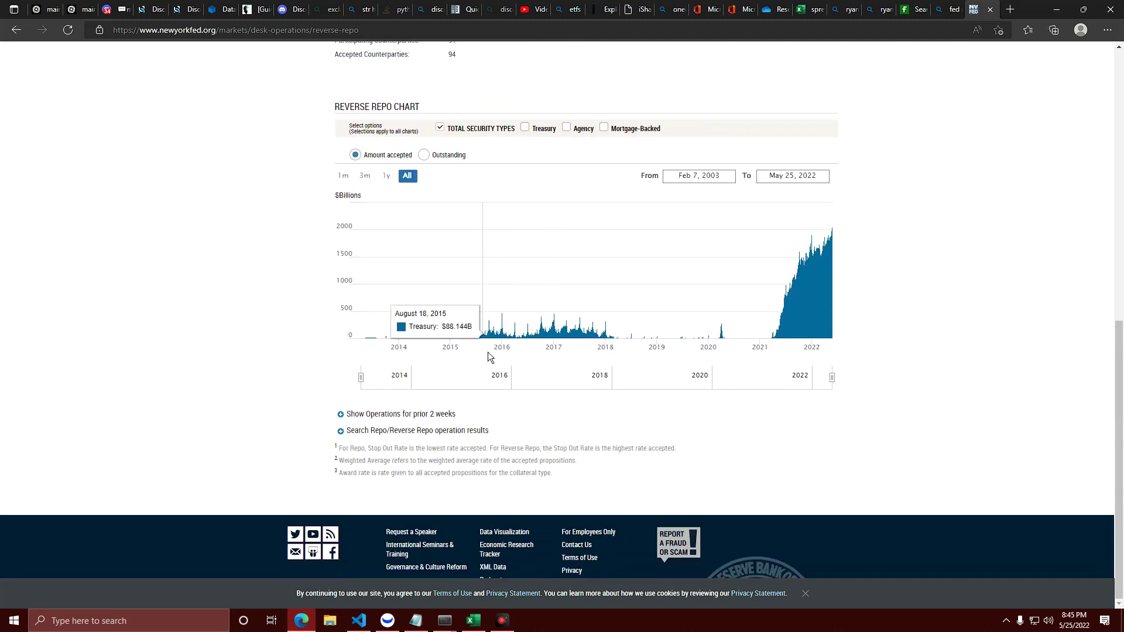
pyautogui.scroll(1, 490, 357)
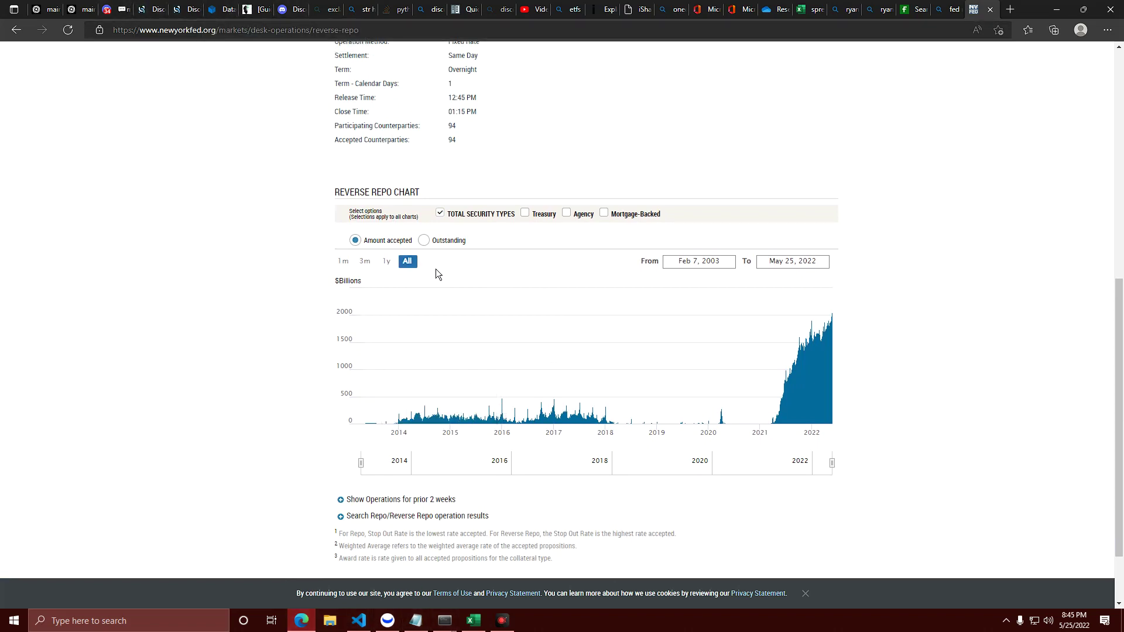
# Return to the Webull SPY chart and move the blue line to about 397.21 and the orange dashed line to about 397.27.
pyautogui.click(387, 620)
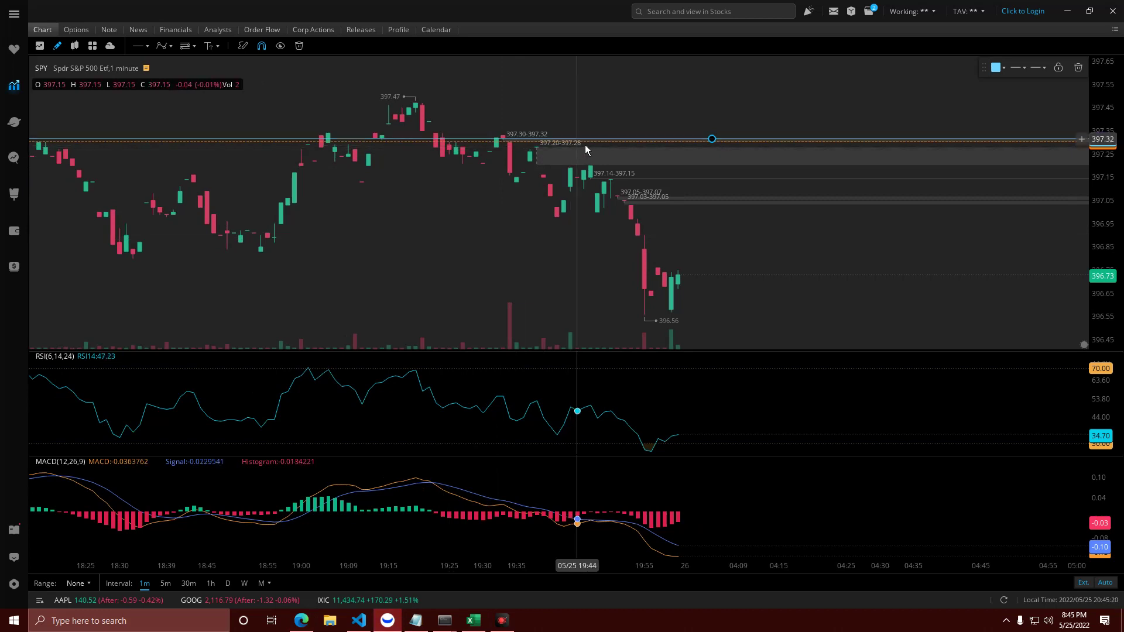
pyautogui.moveTo(595, 139); pyautogui.dragTo(632, 158)
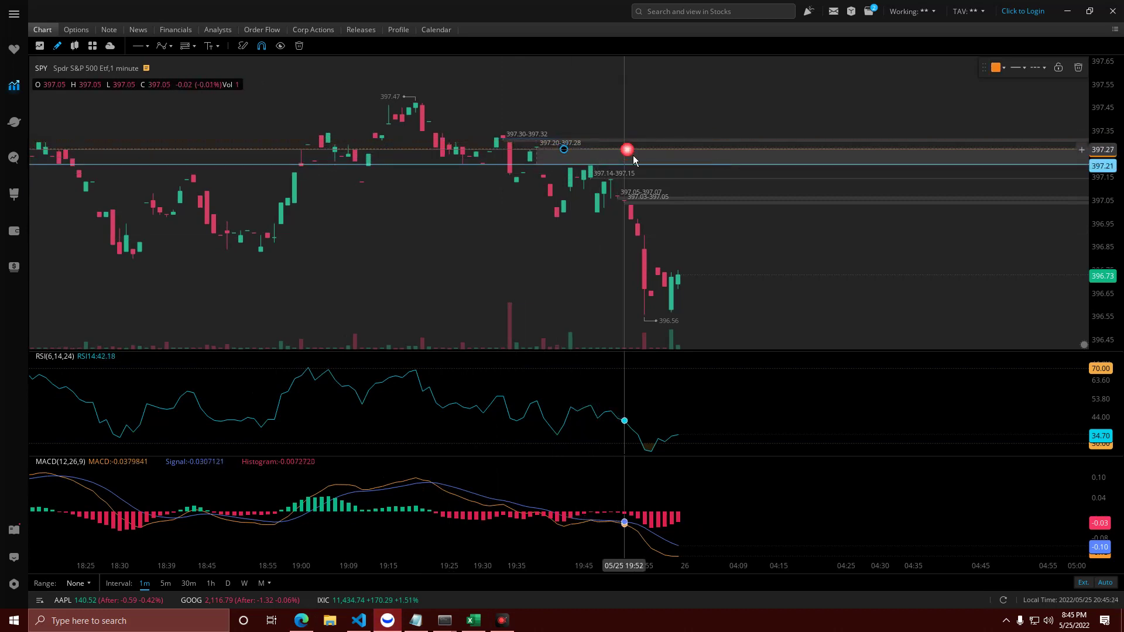
# Style the blue horizontal line as orange and dashed, placing it at about 397.20.
pyautogui.click(386, 165)
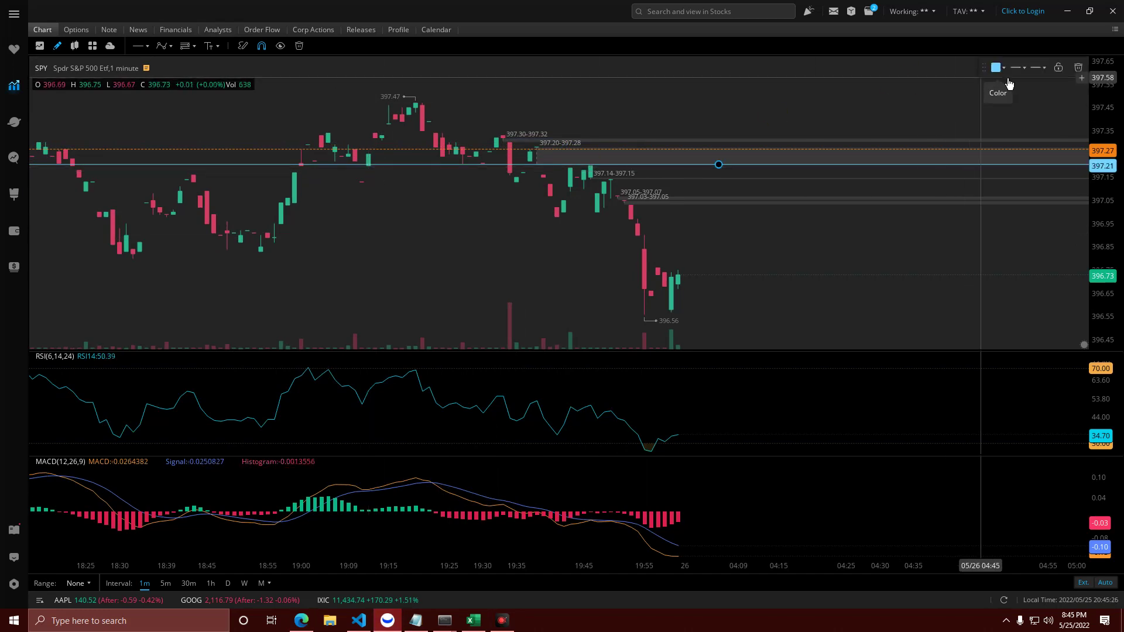
pyautogui.click(1013, 69)
pyautogui.click(1016, 110)
pyautogui.click(1005, 75)
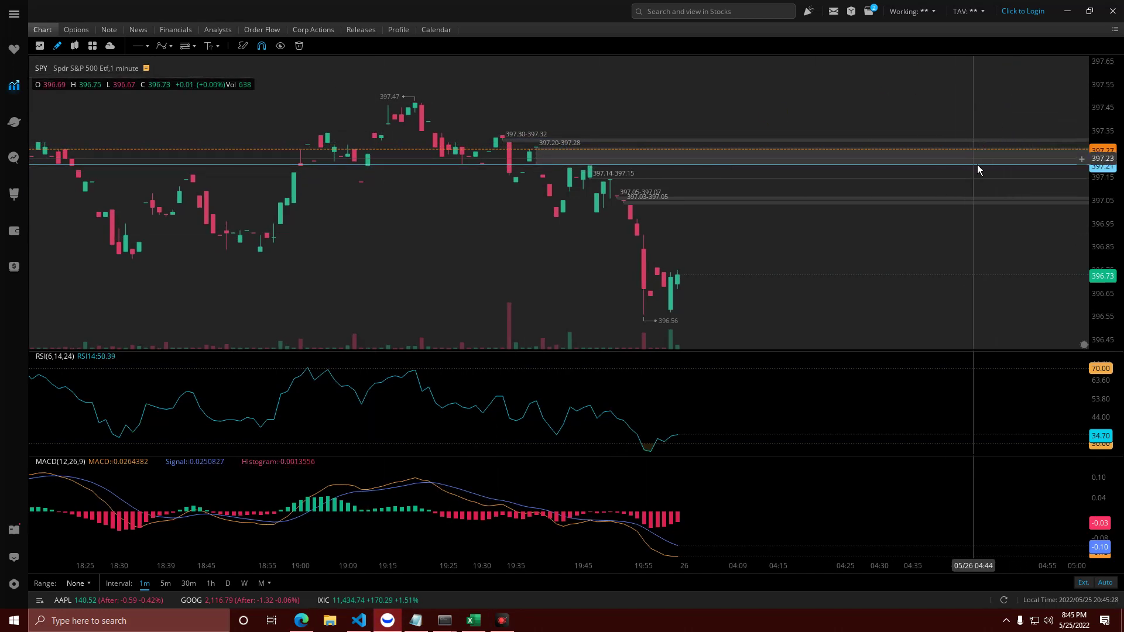
pyautogui.click(969, 167)
pyautogui.click(998, 67)
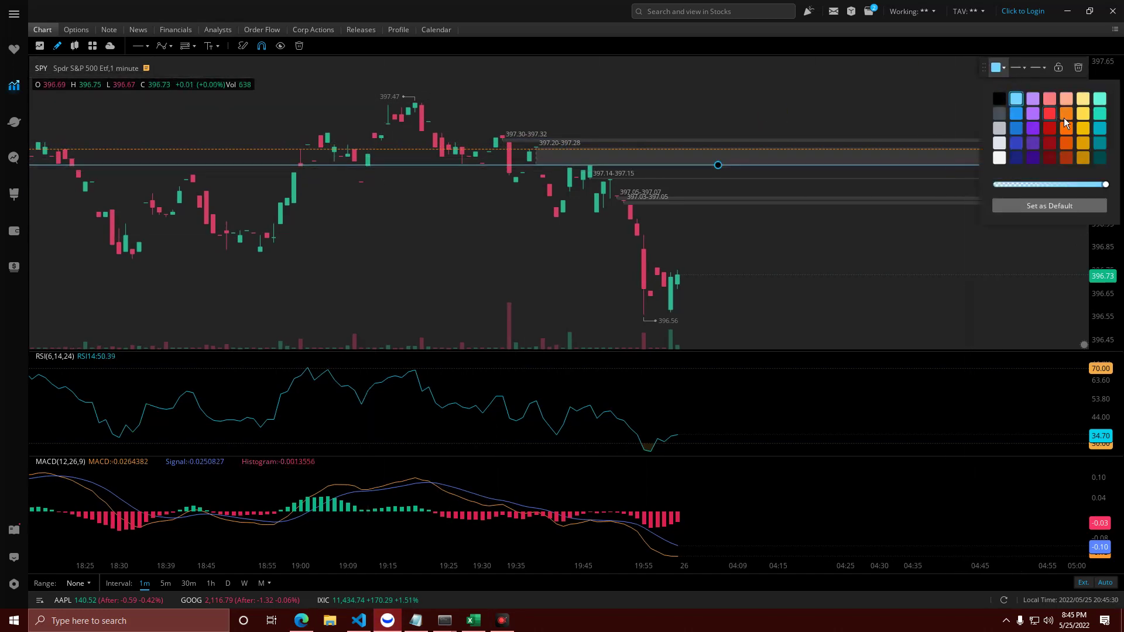
pyautogui.click(1065, 117)
pyautogui.click(1021, 68)
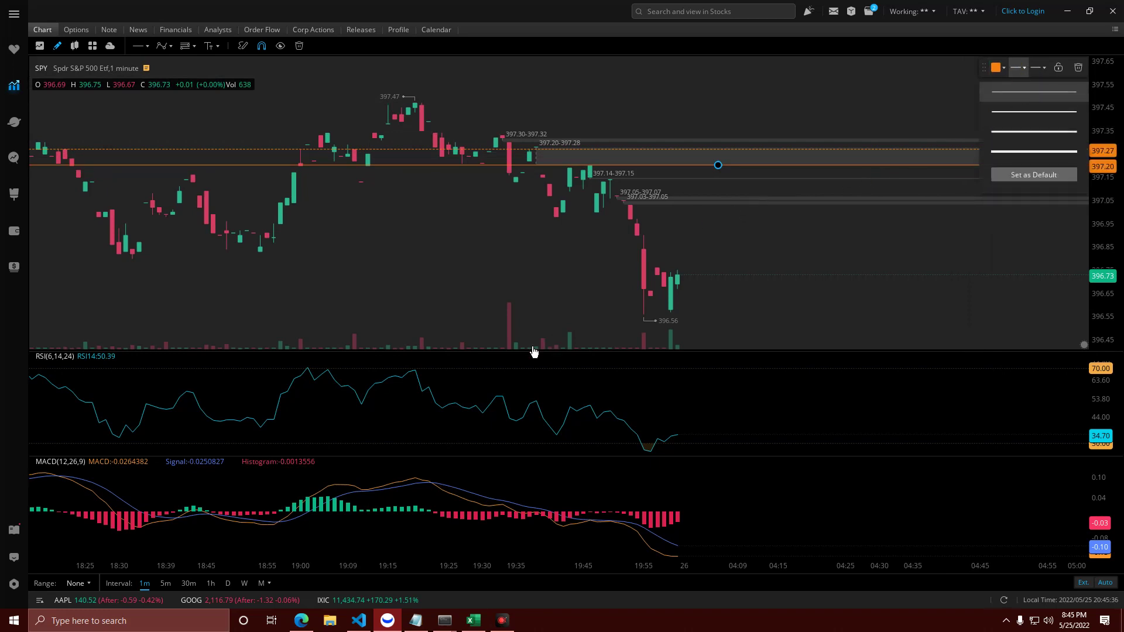
pyautogui.click(1038, 69)
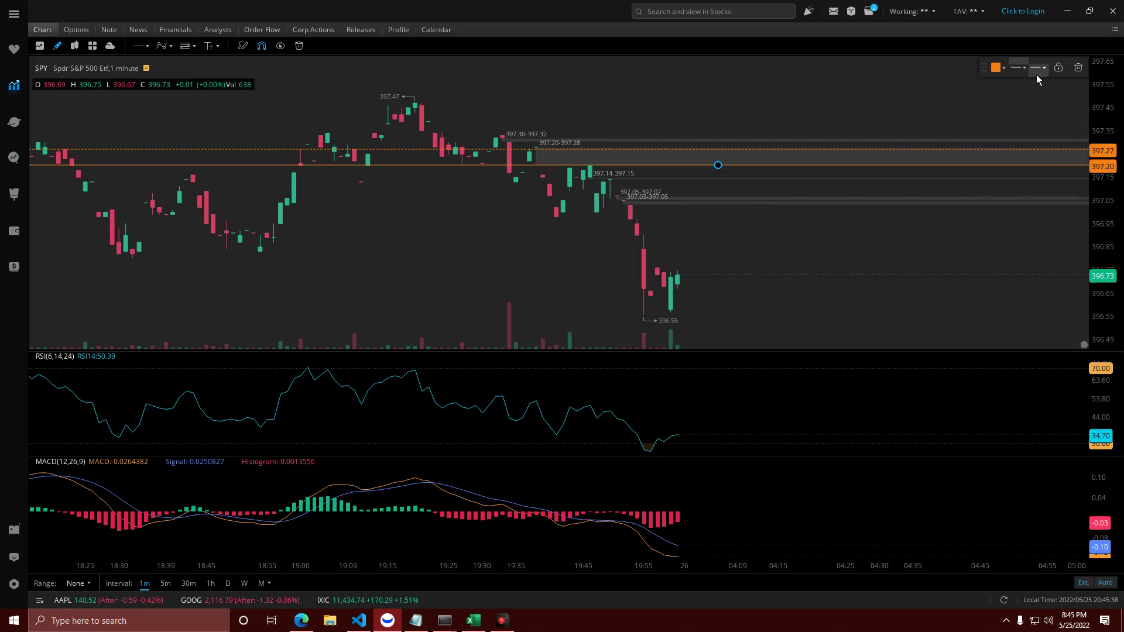
pyautogui.click(1041, 122)
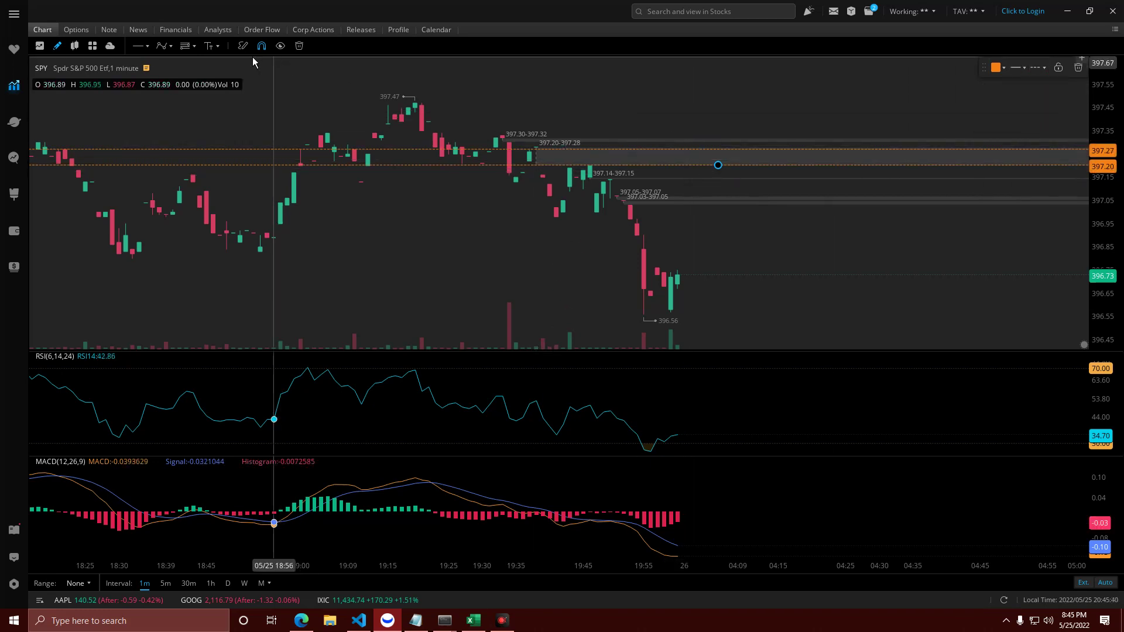
# Add a horizontal line at about 397.31, at the level of the 397.30-397.32 zone.
pyautogui.click(146, 46)
pyautogui.click(175, 83)
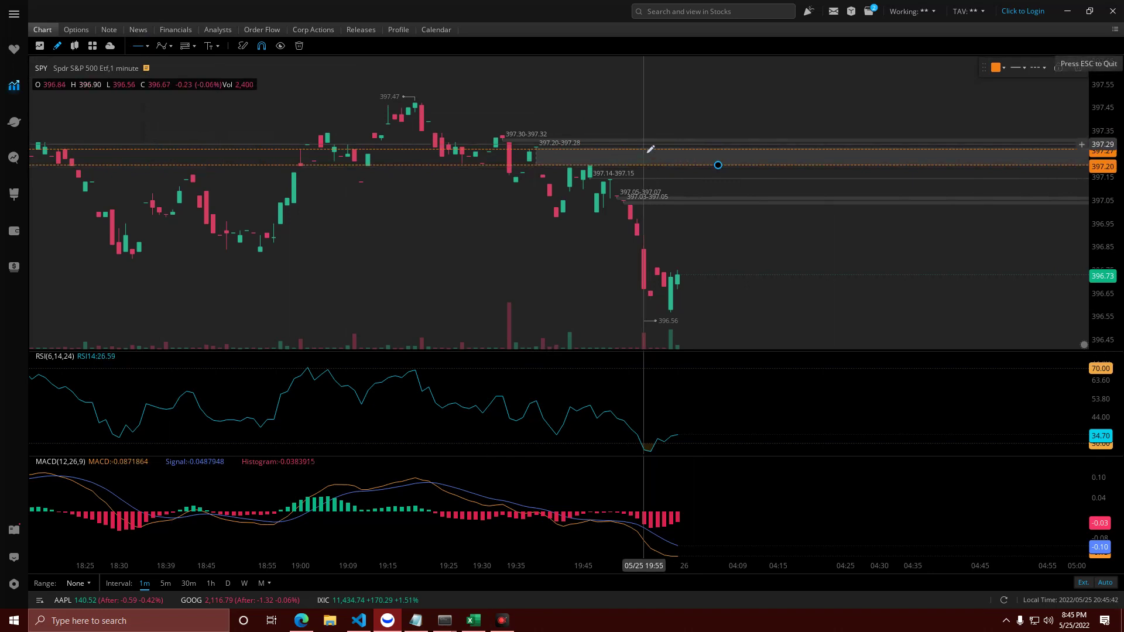
pyautogui.click(459, 141)
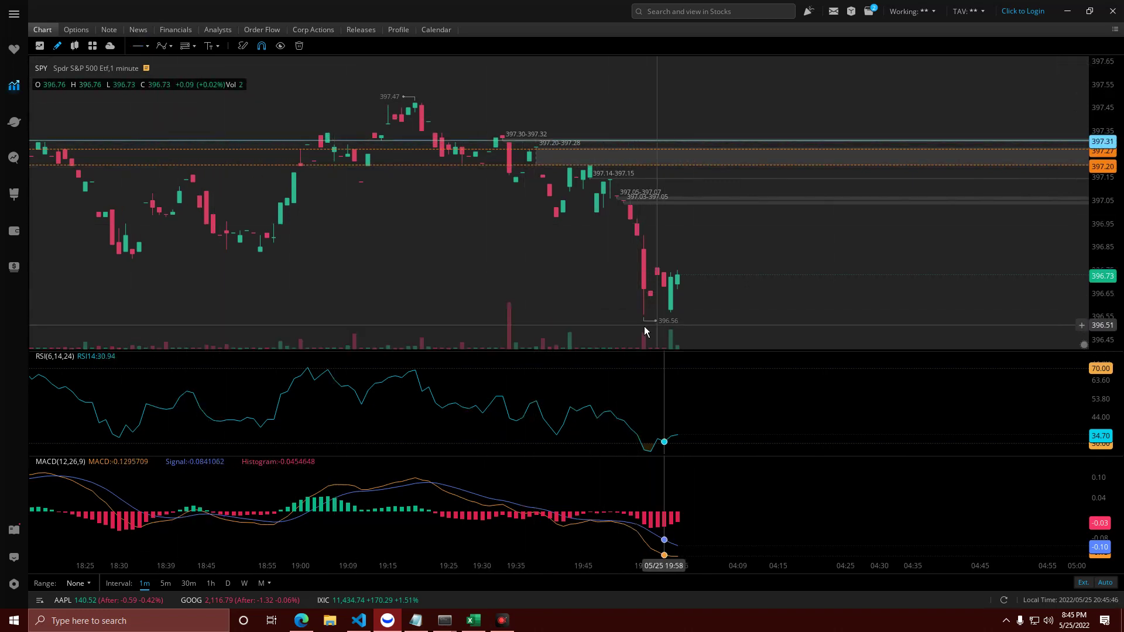
pyautogui.click(576, 266)
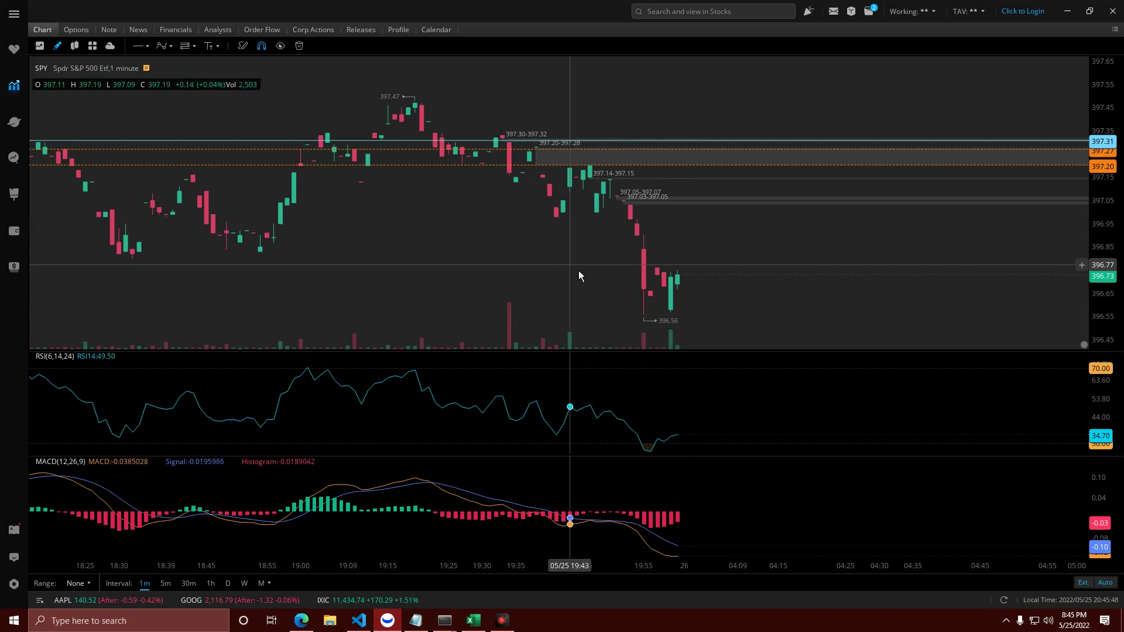
# Switch the chart to the five-minute interval and review the 5/25 session back to its early premarket candles.
pyautogui.moveTo(423, 256); pyautogui.dragTo(489, 256)
pyautogui.click(156, 589)
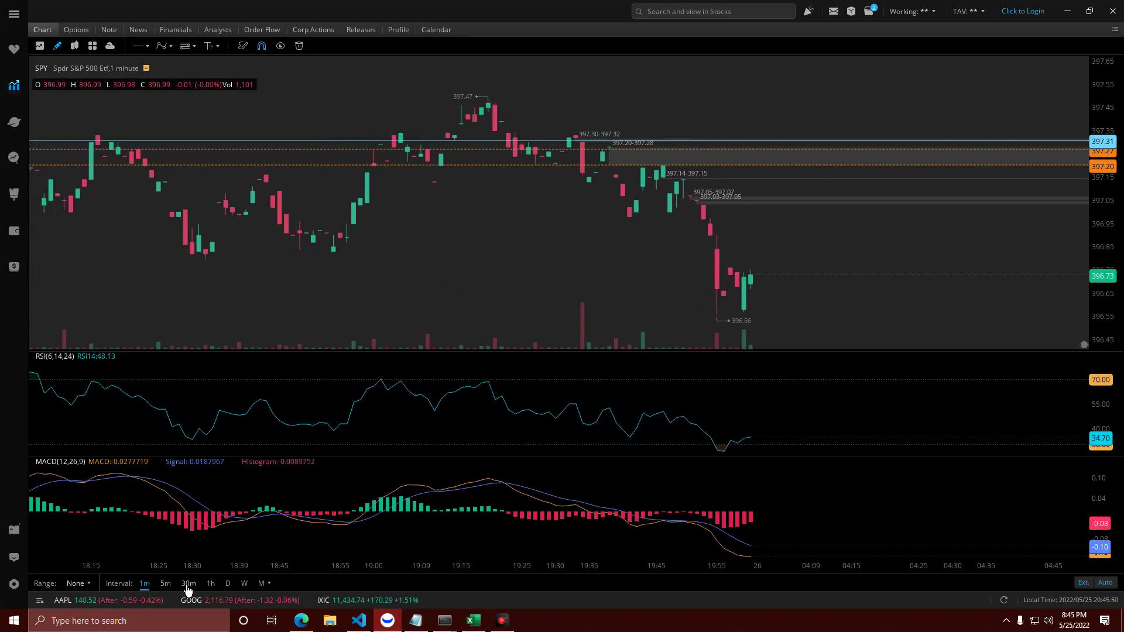
pyautogui.moveTo(206, 292); pyautogui.dragTo(393, 298)
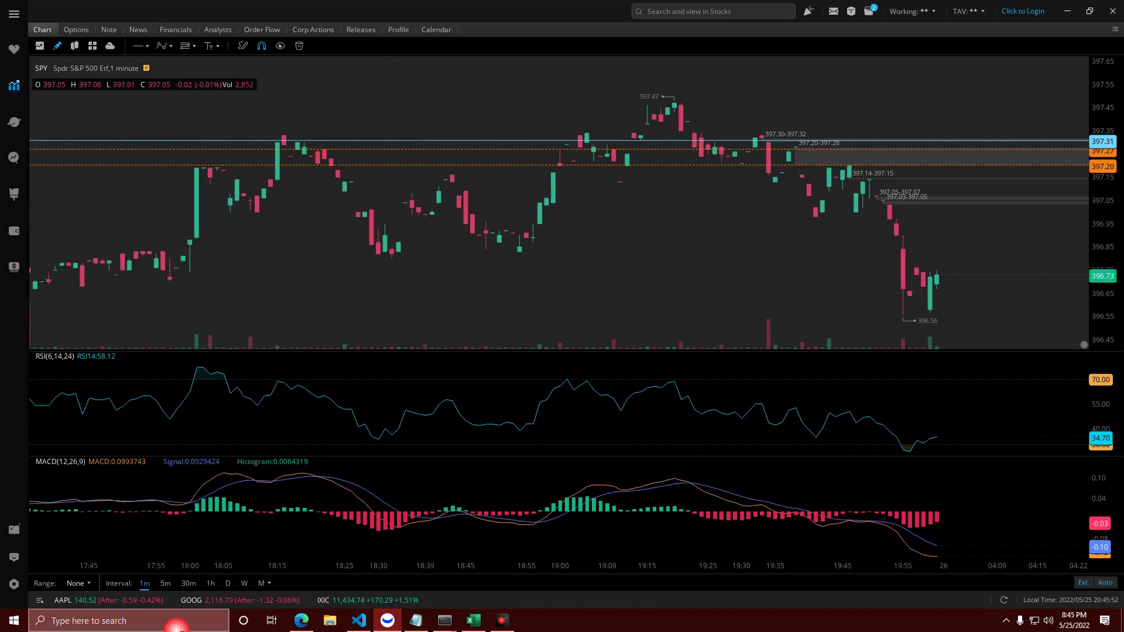
pyautogui.click(166, 585)
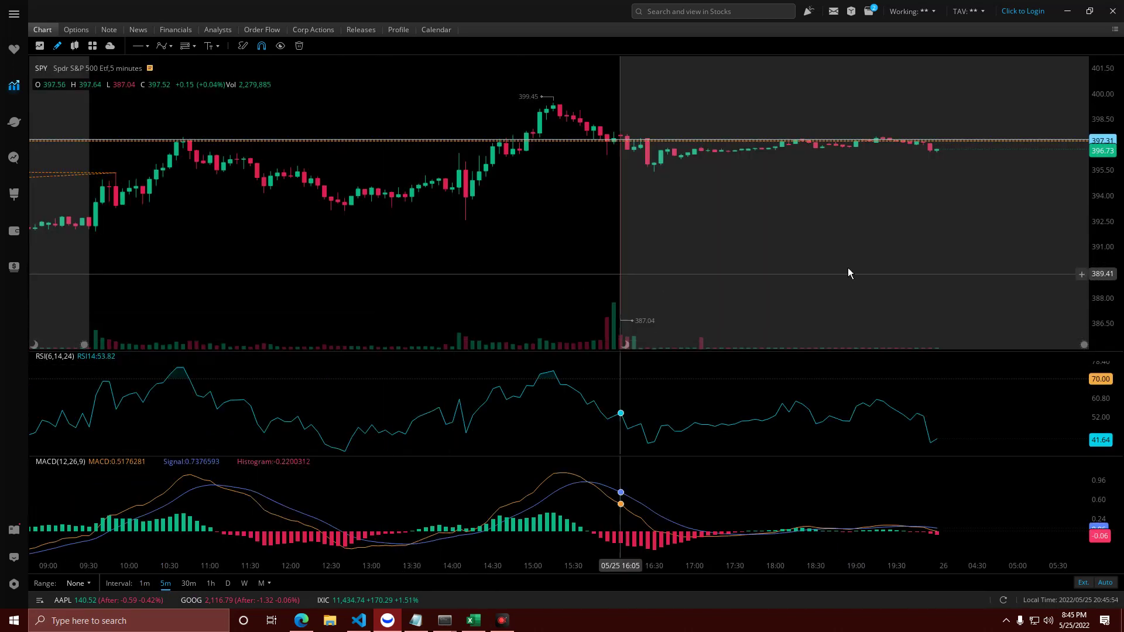
pyautogui.scroll(2, 749, 248)
pyautogui.scroll(2, 415, 272)
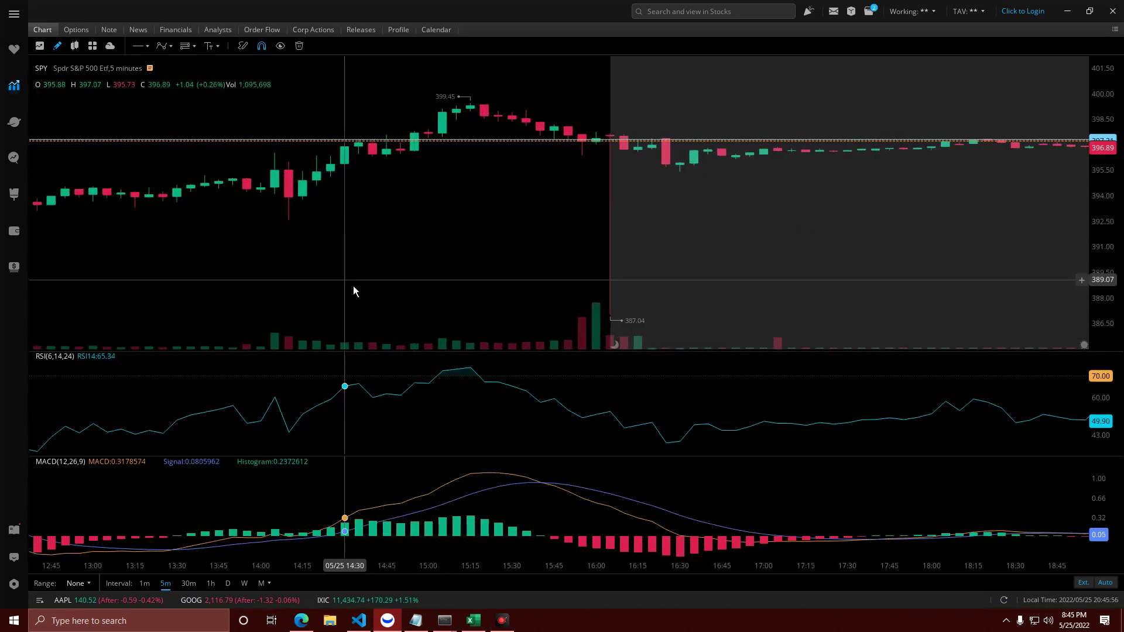
pyautogui.moveTo(353, 286); pyautogui.dragTo(453, 303)
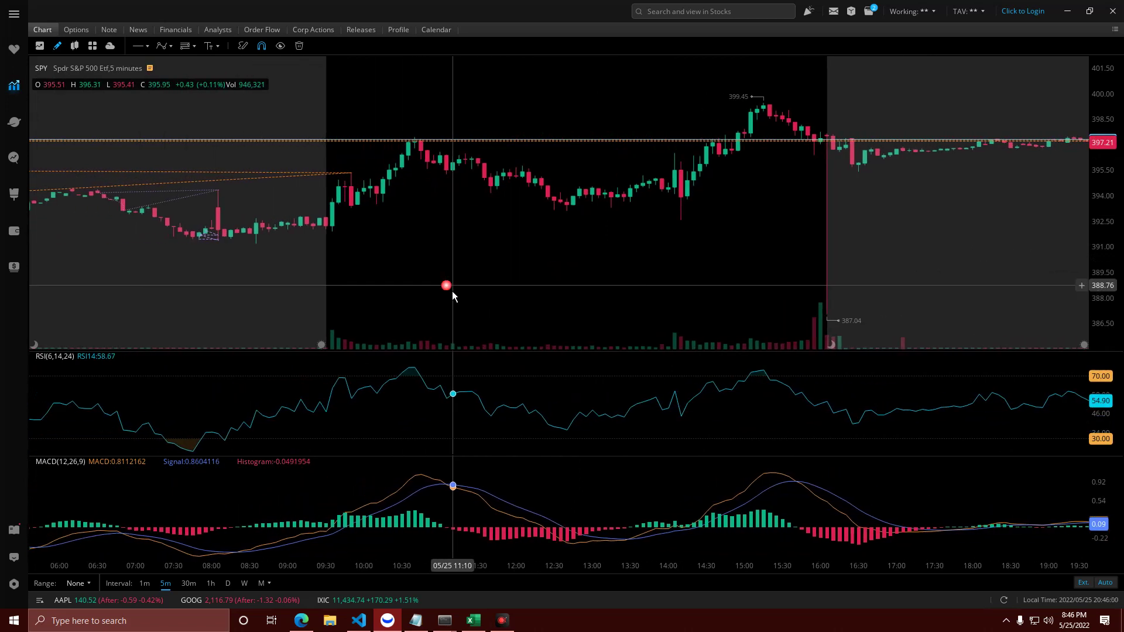
pyautogui.scroll(2, 451, 291)
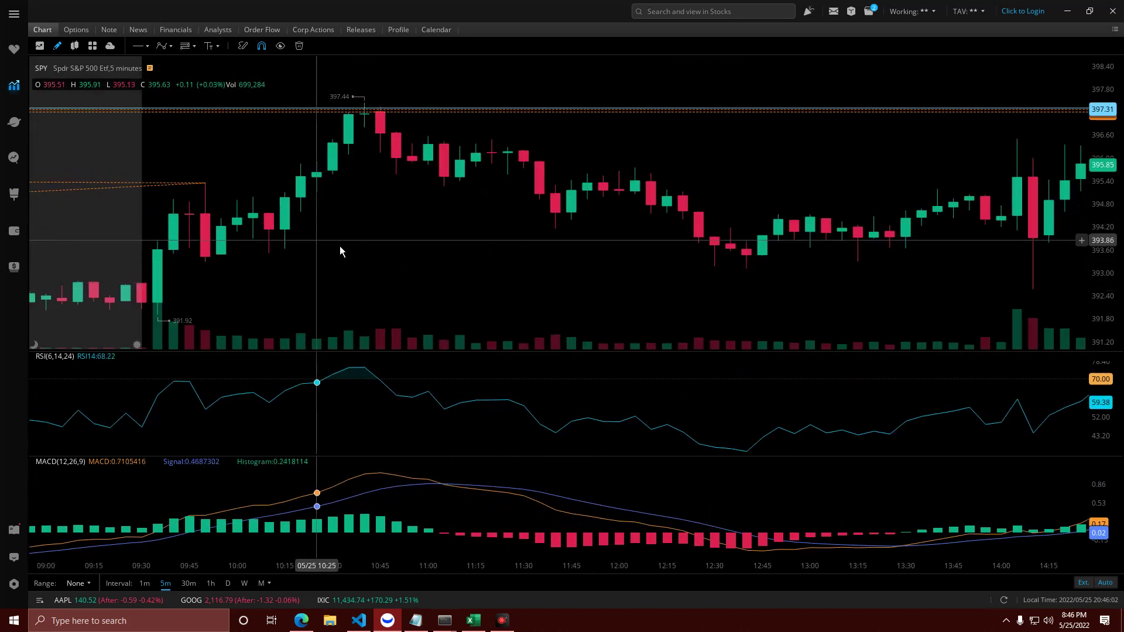
pyautogui.moveTo(341, 245); pyautogui.dragTo(416, 256)
pyautogui.moveTo(323, 278); pyautogui.dragTo(511, 280)
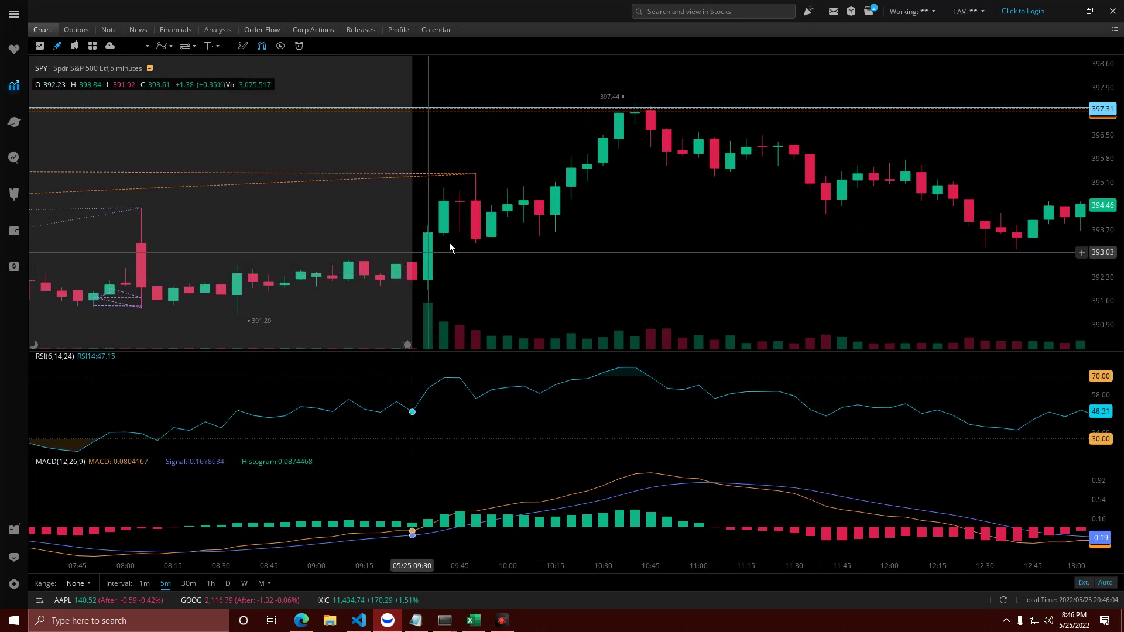
pyautogui.moveTo(413, 236); pyautogui.dragTo(599, 254)
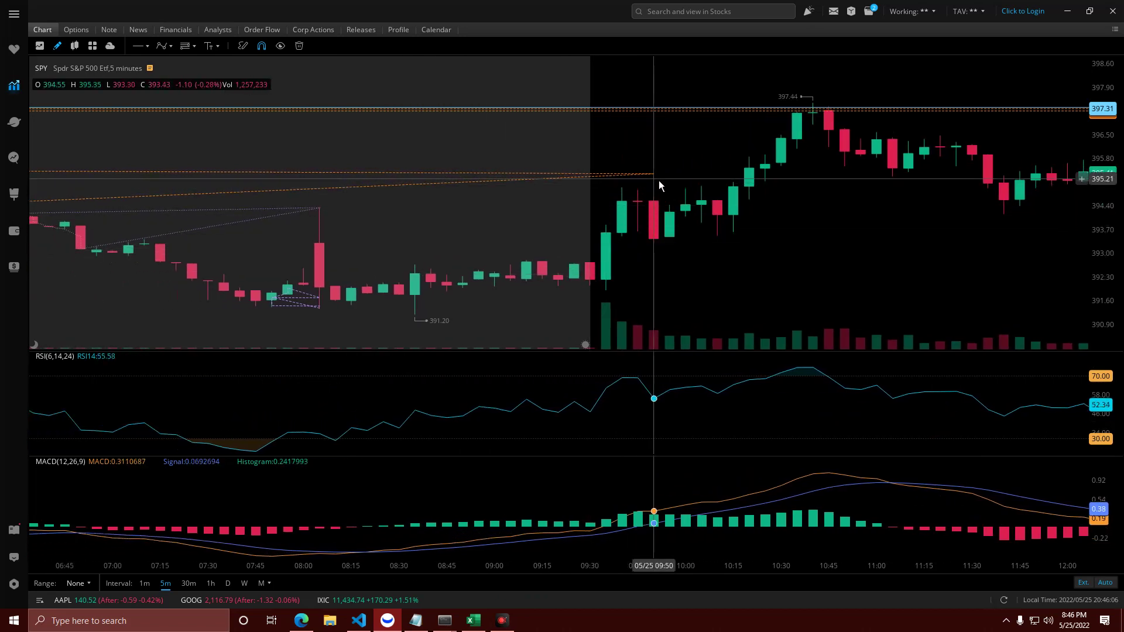
pyautogui.moveTo(485, 208); pyautogui.dragTo(619, 233)
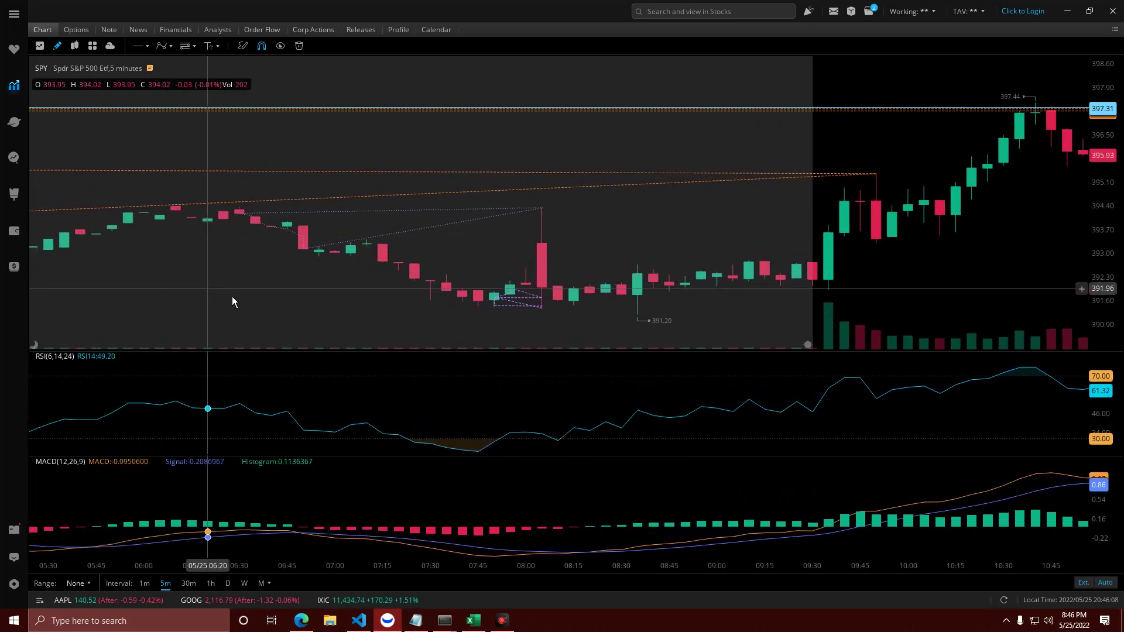
pyautogui.moveTo(231, 296); pyautogui.dragTo(415, 307)
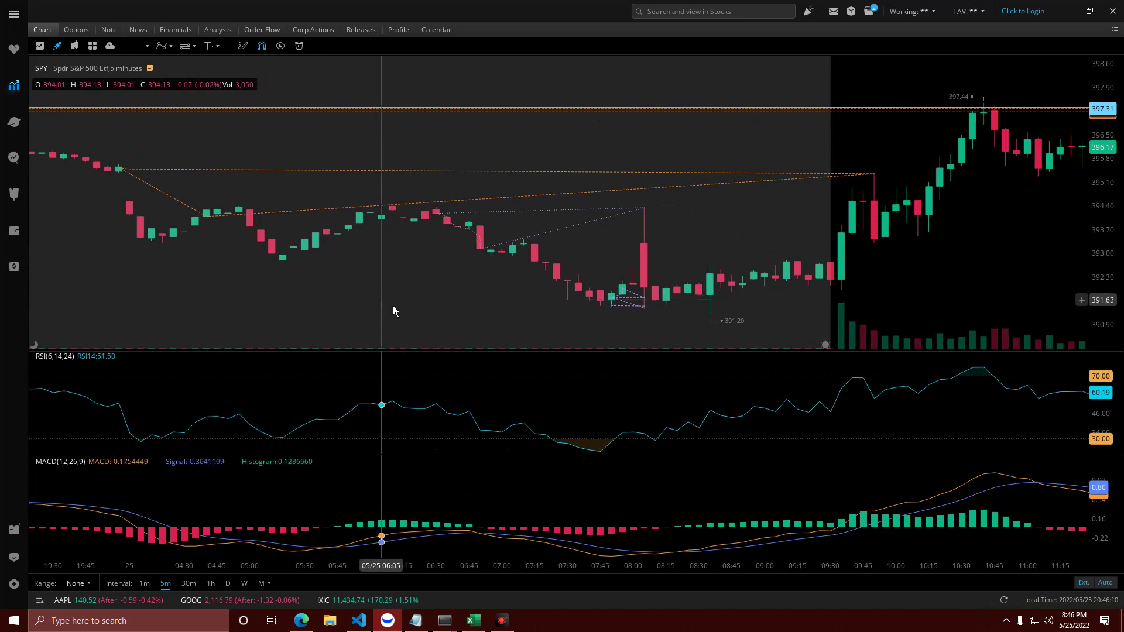
# Examine the five-minute premarket decline and the large red candle just after 08:00 with the lines drawn around it.
pyautogui.scroll(1, 392, 307)
pyautogui.scroll(1, 392, 307)
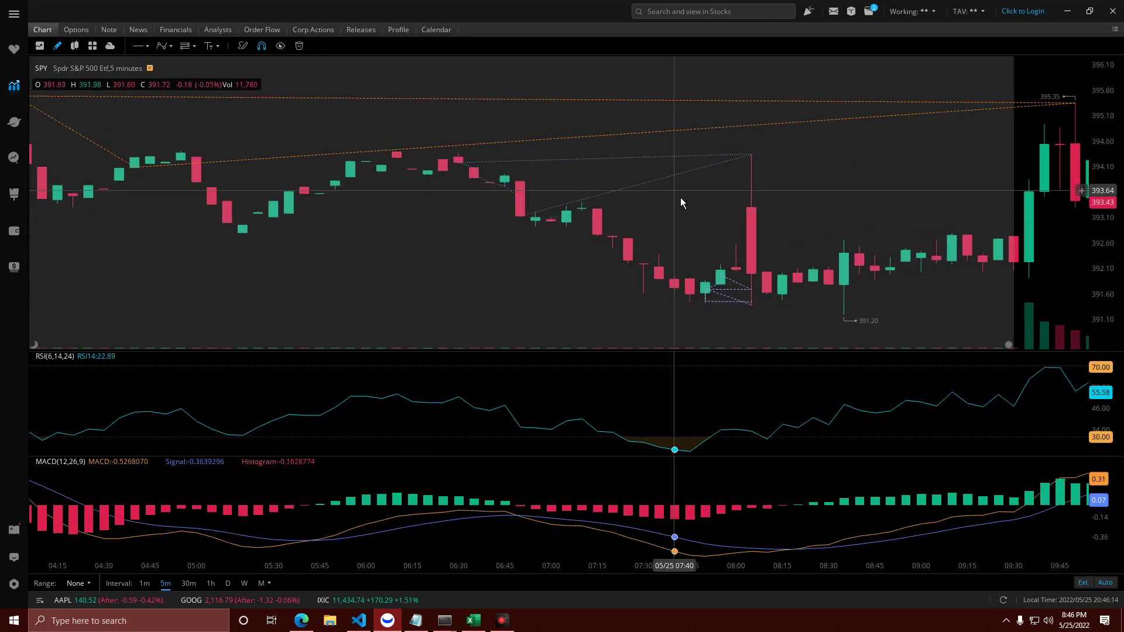
pyautogui.scroll(2, 721, 346)
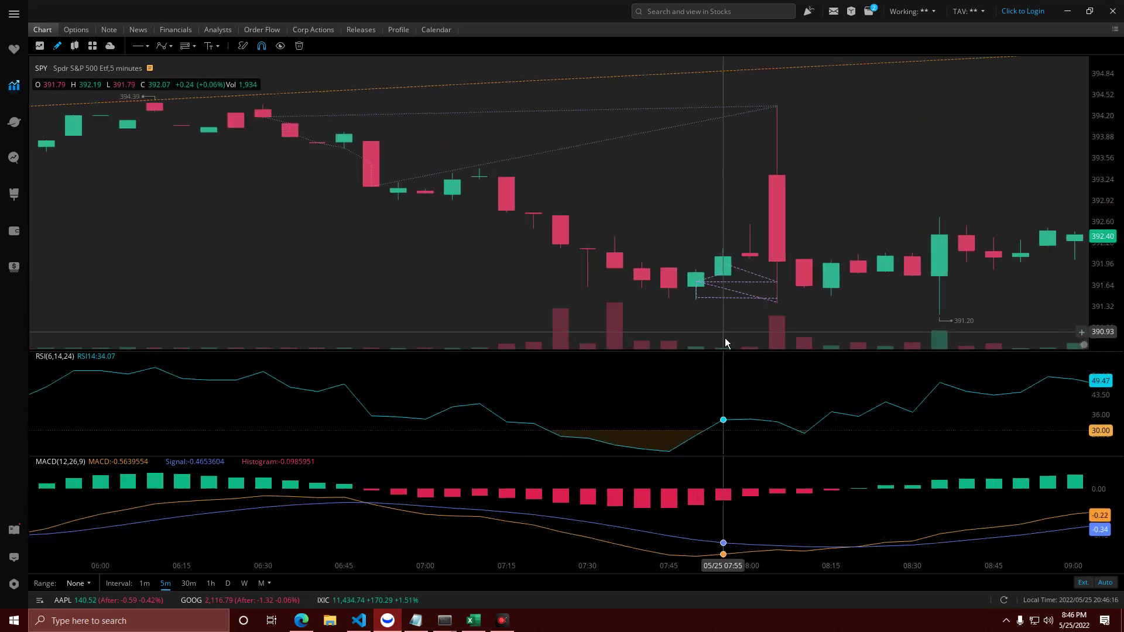
pyautogui.moveTo(482, 281); pyautogui.dragTo(251, 284)
pyautogui.moveTo(484, 286); pyautogui.dragTo(491, 292)
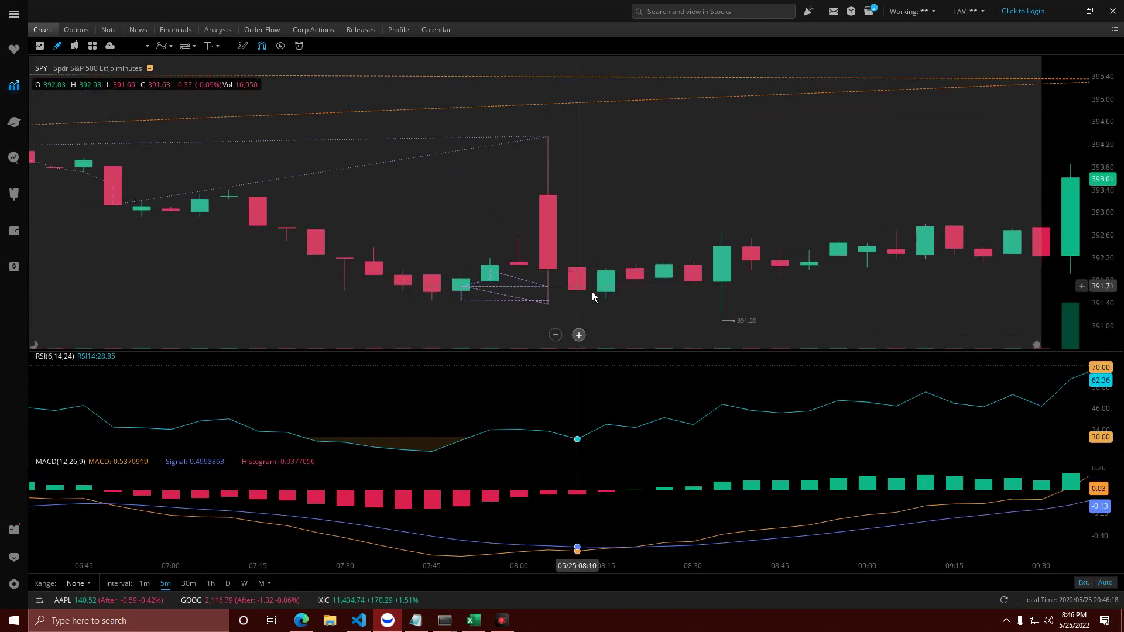
pyautogui.scroll(-1, 497, 335)
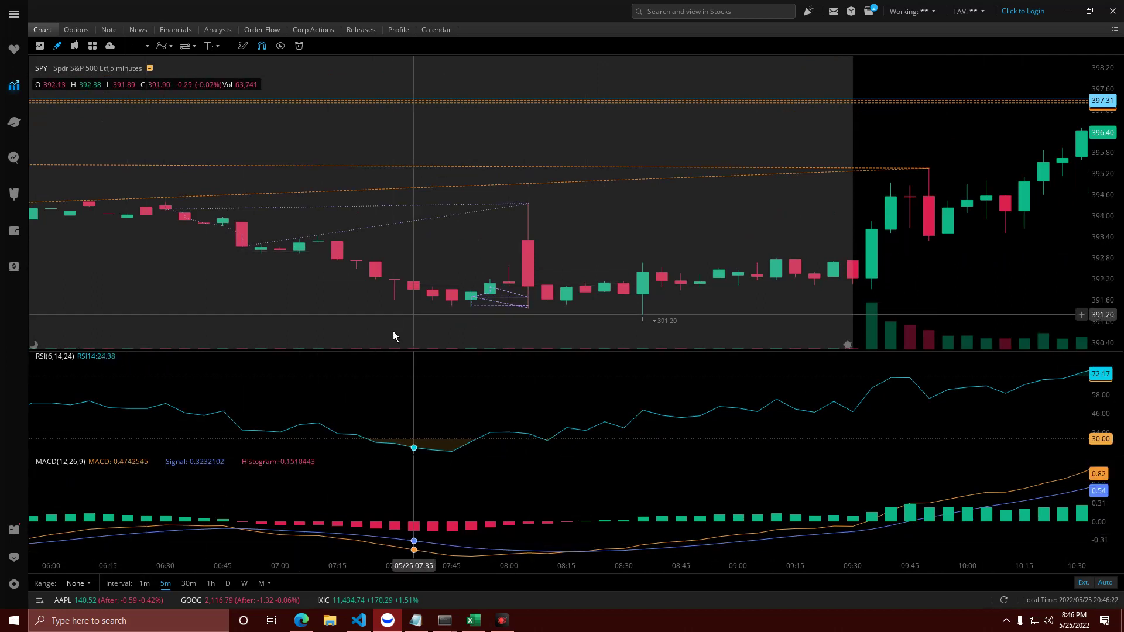
# Return the chart to the one-minute interval and review the 5/25 candles from the evening back to the premarket.
pyautogui.click(144, 583)
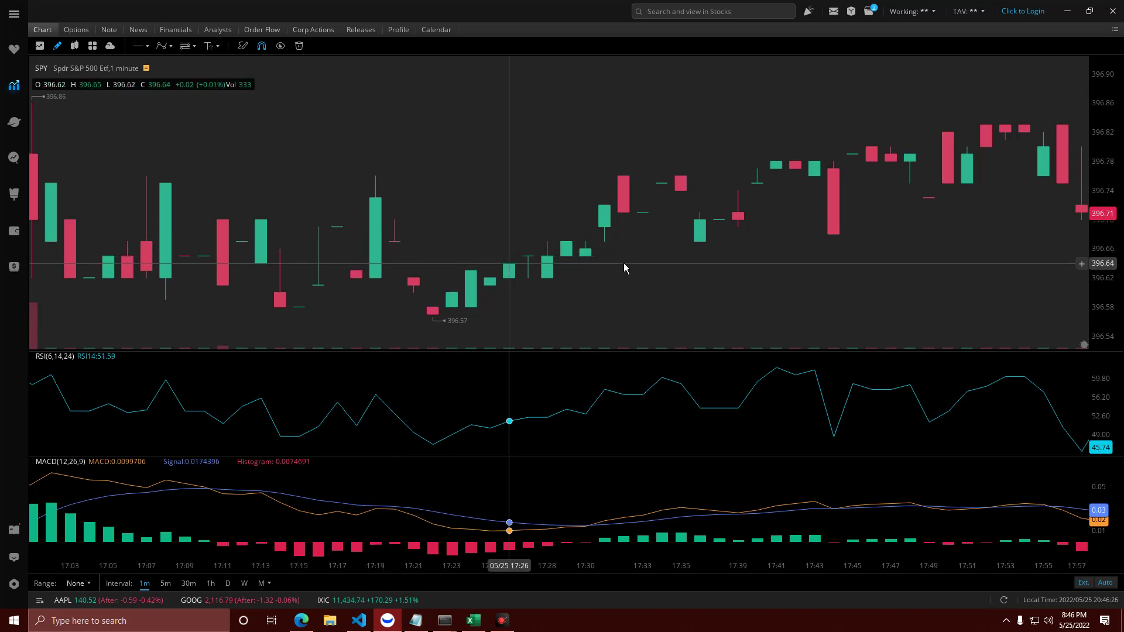
pyautogui.scroll(-2, 632, 272)
pyautogui.moveTo(769, 237); pyautogui.dragTo(366, 246)
pyautogui.moveTo(842, 271); pyautogui.dragTo(351, 261)
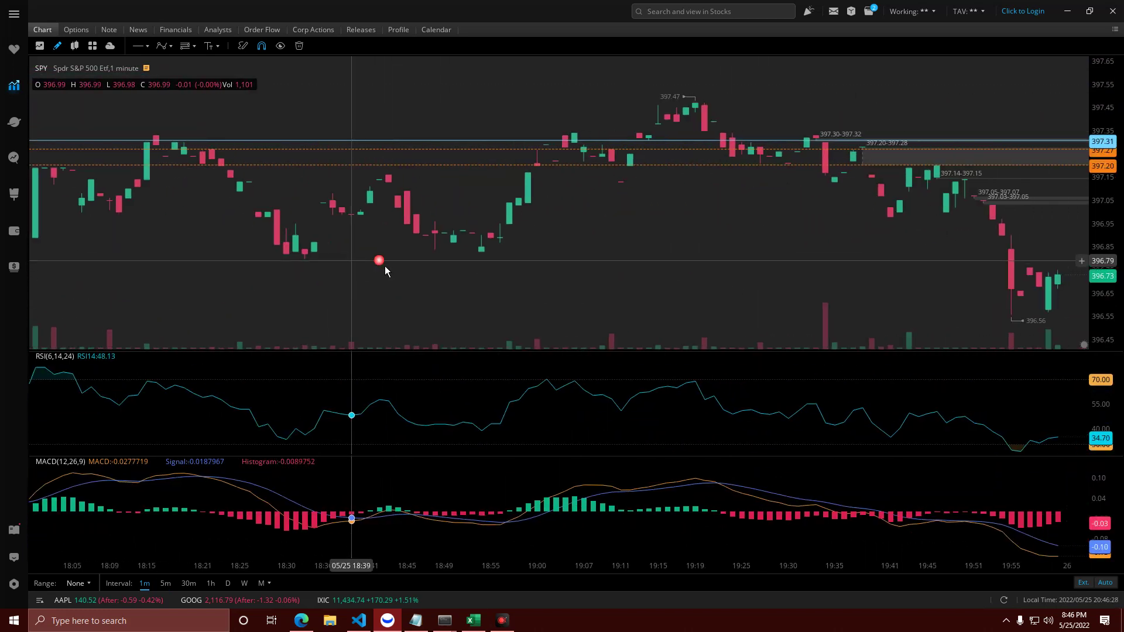
pyautogui.moveTo(668, 292); pyautogui.dragTo(632, 268)
pyautogui.scroll(2, 627, 266)
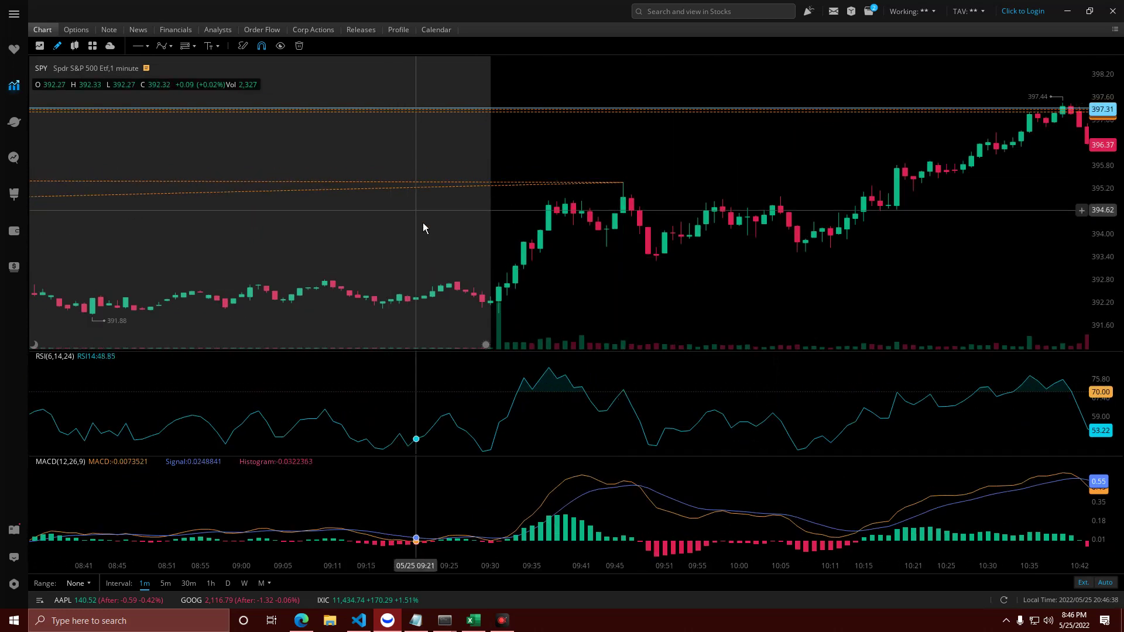
pyautogui.moveTo(423, 222); pyautogui.dragTo(743, 235)
pyautogui.moveTo(267, 208); pyautogui.dragTo(486, 218)
pyautogui.moveTo(438, 228); pyautogui.dragTo(643, 265)
# Inspect the 08:01 one-minute candle and the purple dashed lines joining it to the preceding candles.
pyautogui.scroll(2, 179, 267)
pyautogui.scroll(2, 179, 267)
pyautogui.moveTo(461, 263); pyautogui.dragTo(315, 250)
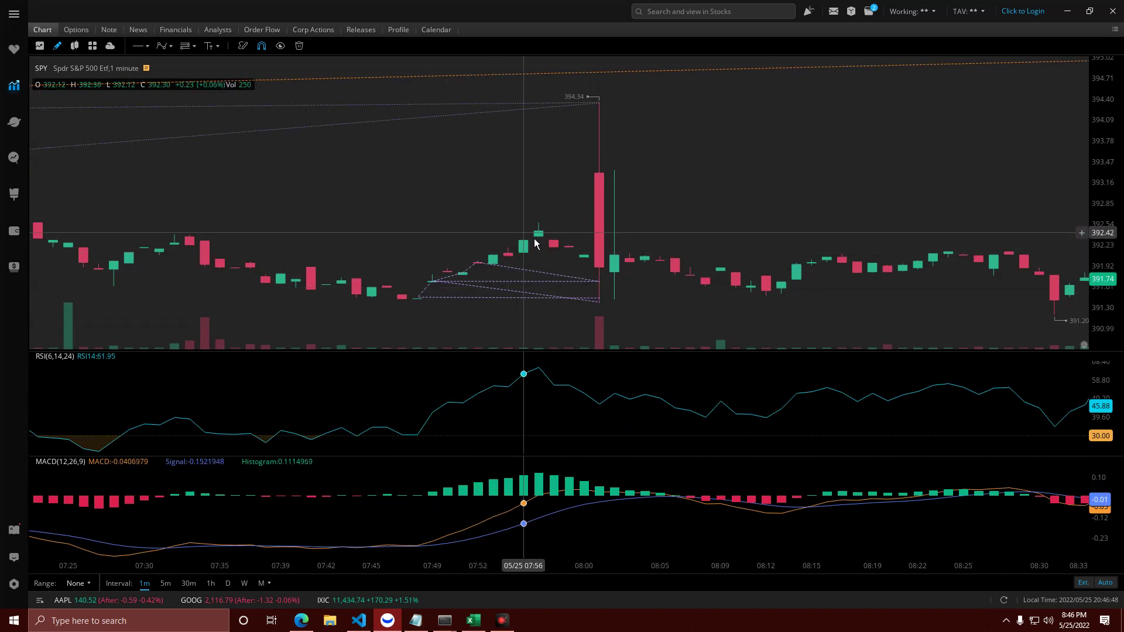
pyautogui.moveTo(478, 272)
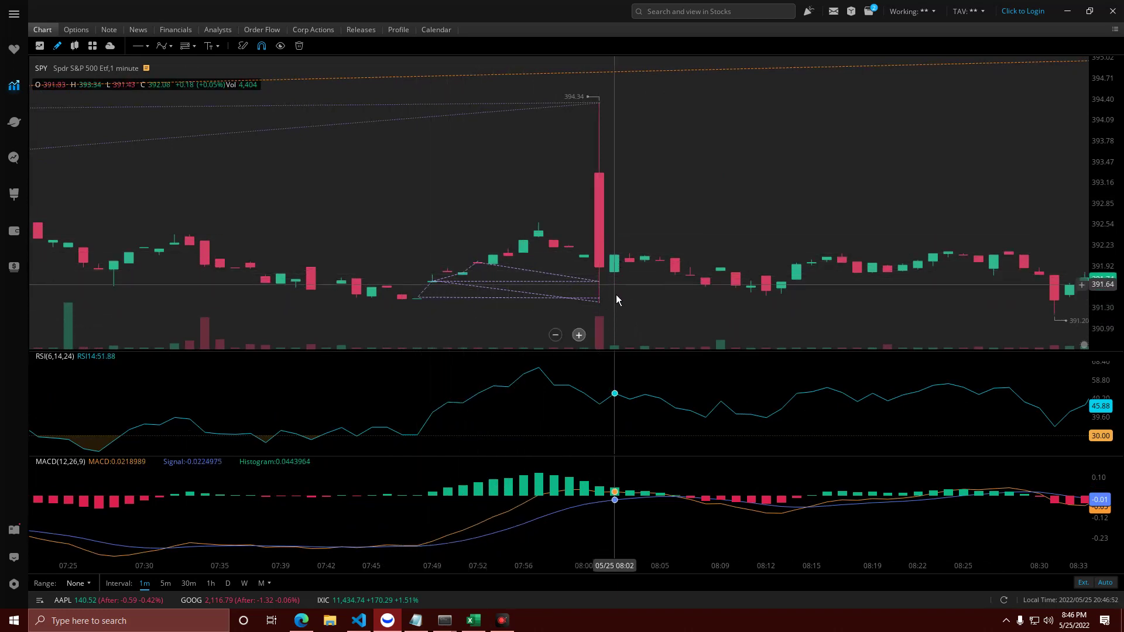
pyautogui.scroll(-2, 626, 294)
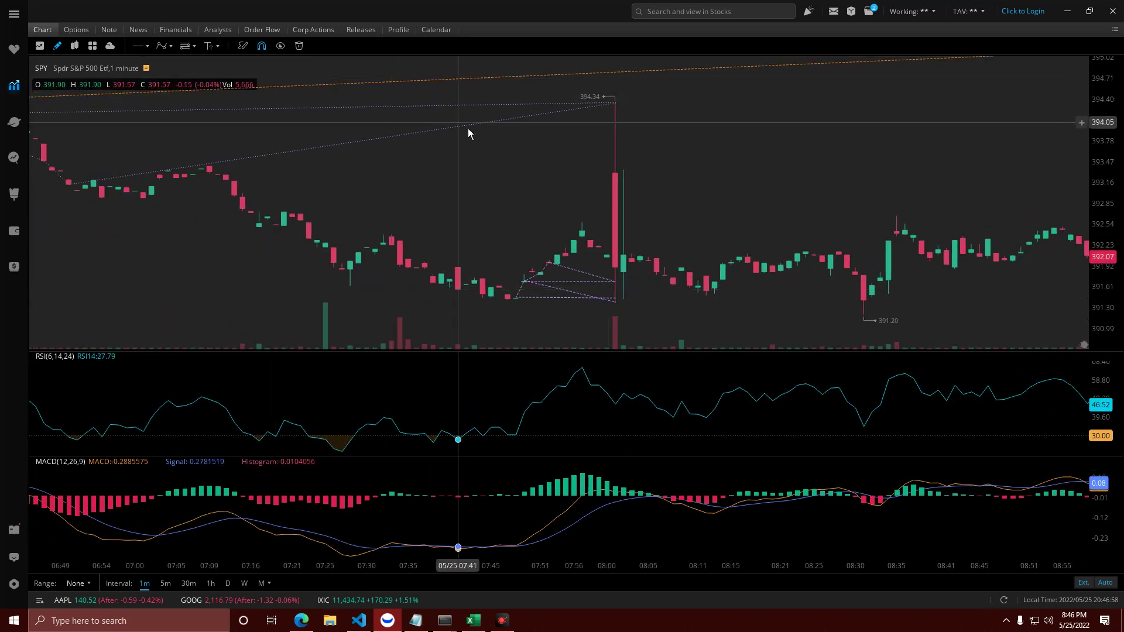
# Try a horizontal line at about 391.90 near the lower body of the 08:01 candle, and remove it.
pyautogui.click(163, 47)
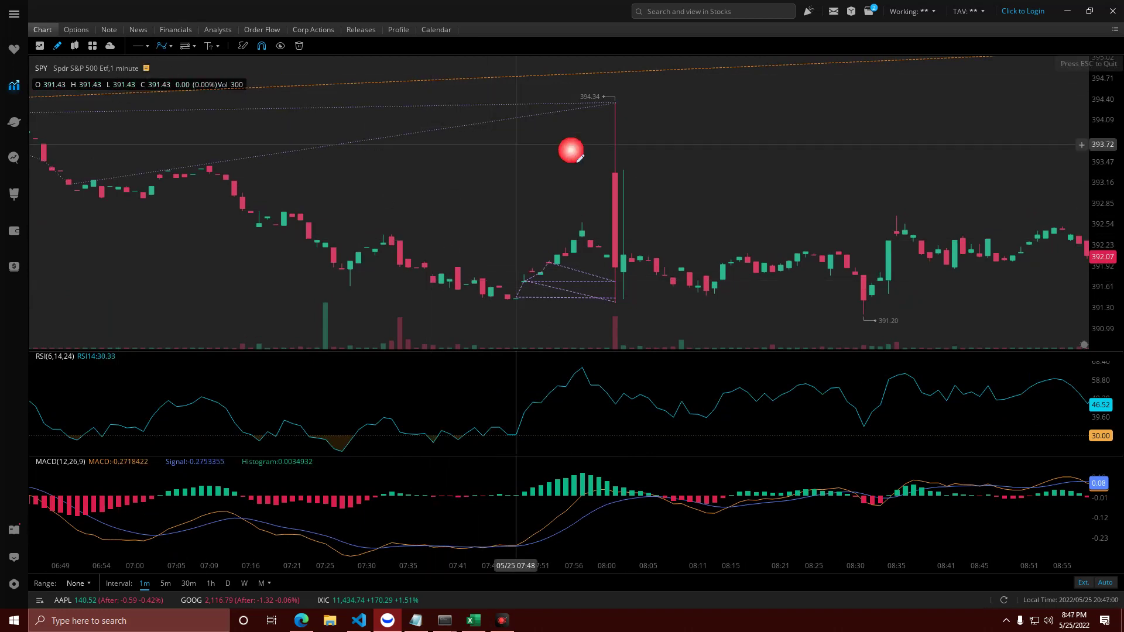
pyautogui.click(615, 160)
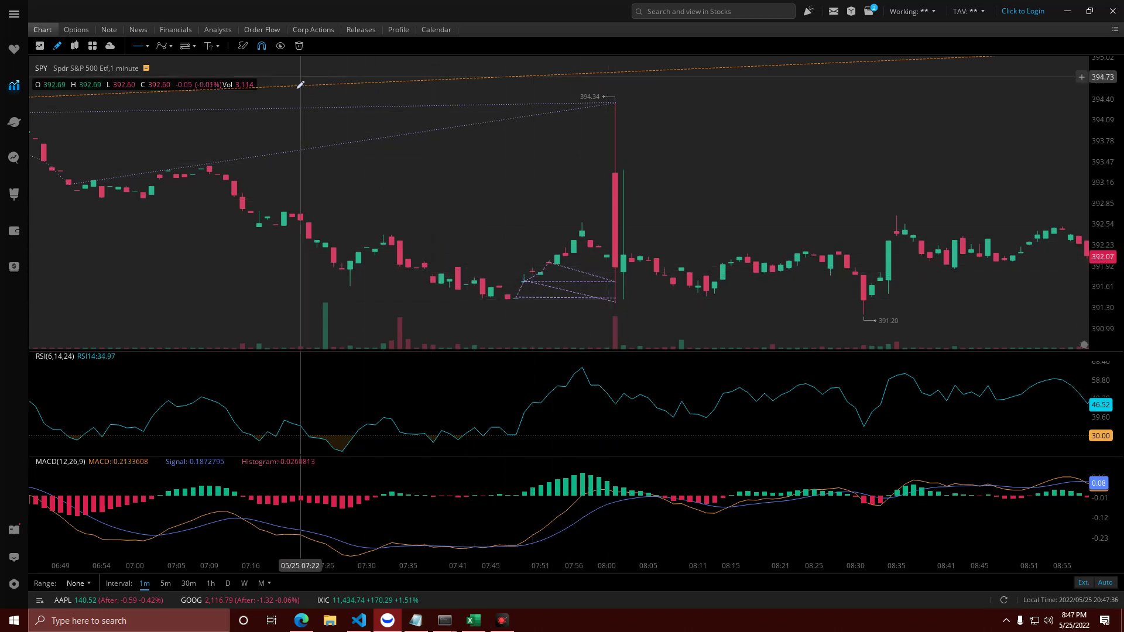
pyautogui.click(459, 271)
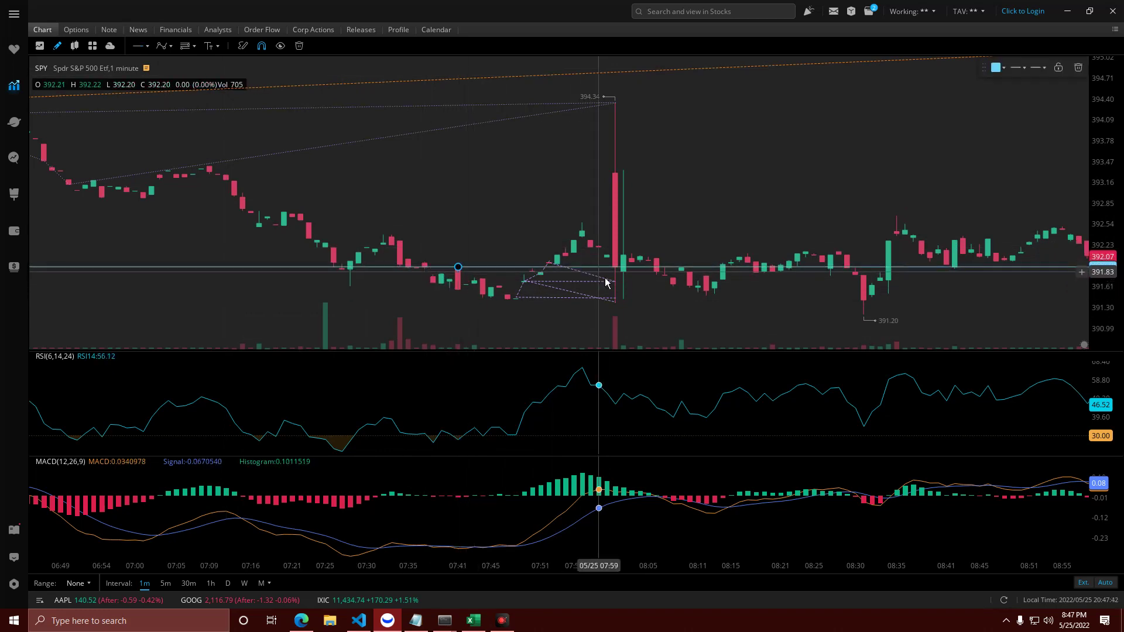
pyautogui.scroll(-3, 528, 211)
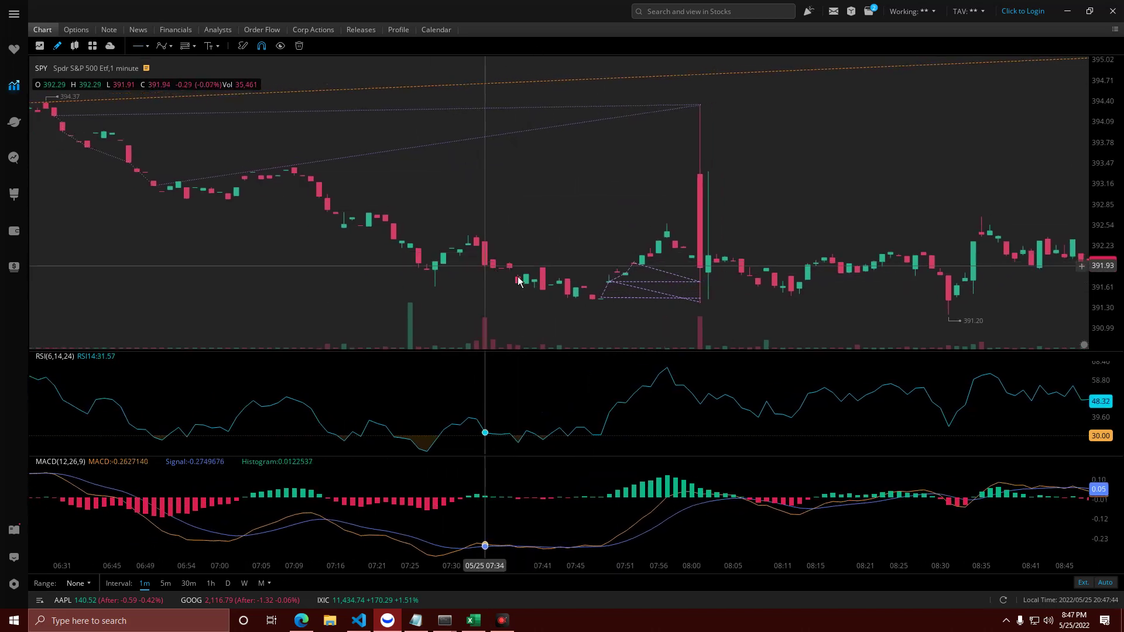
# Examine the one-minute premarket decline from the 08:01 candle back to about 06:00, following the thin purple lines.
pyautogui.scroll(4, 650, 174)
pyautogui.moveTo(667, 163); pyautogui.dragTo(548, 157)
pyautogui.moveTo(628, 132); pyautogui.dragTo(705, 161)
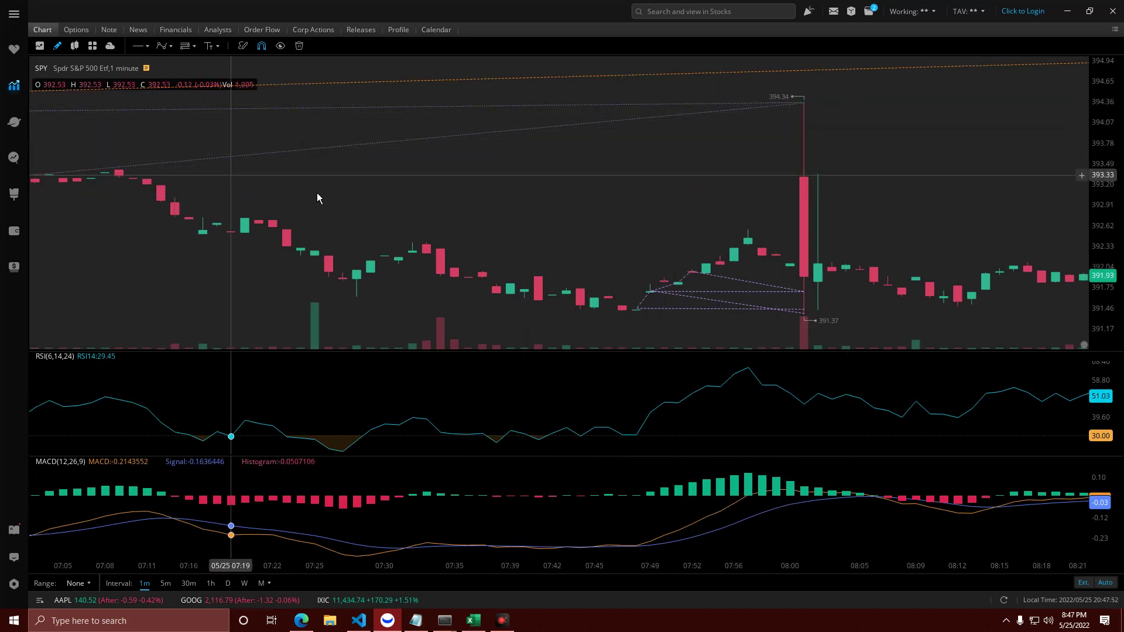
pyautogui.moveTo(205, 263); pyautogui.dragTo(883, 122)
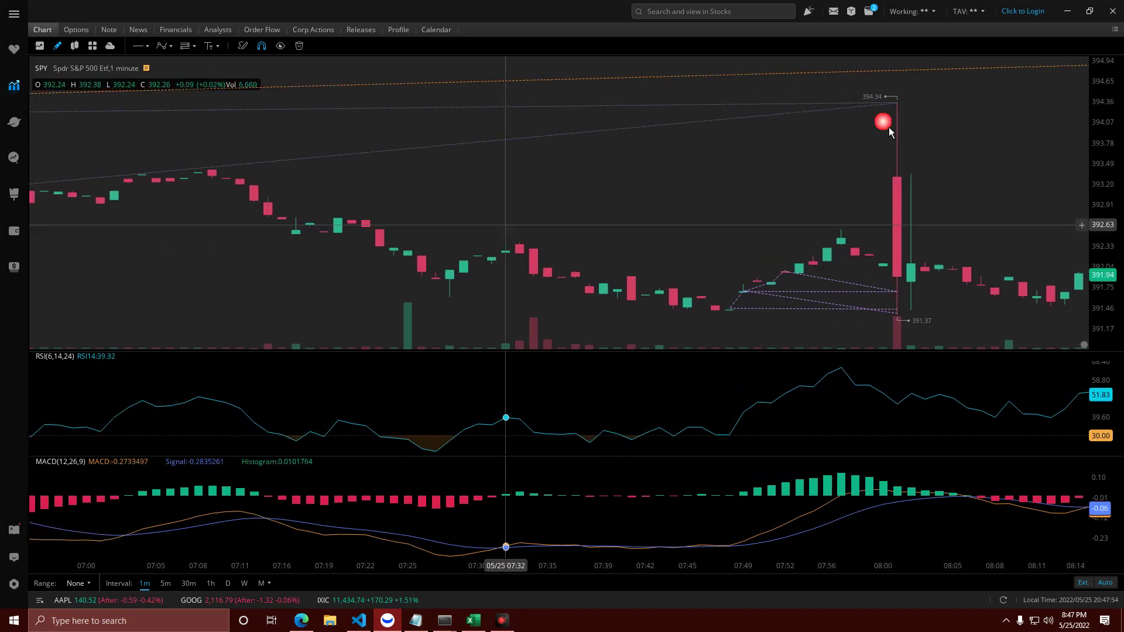
pyautogui.scroll(10, 585, 188)
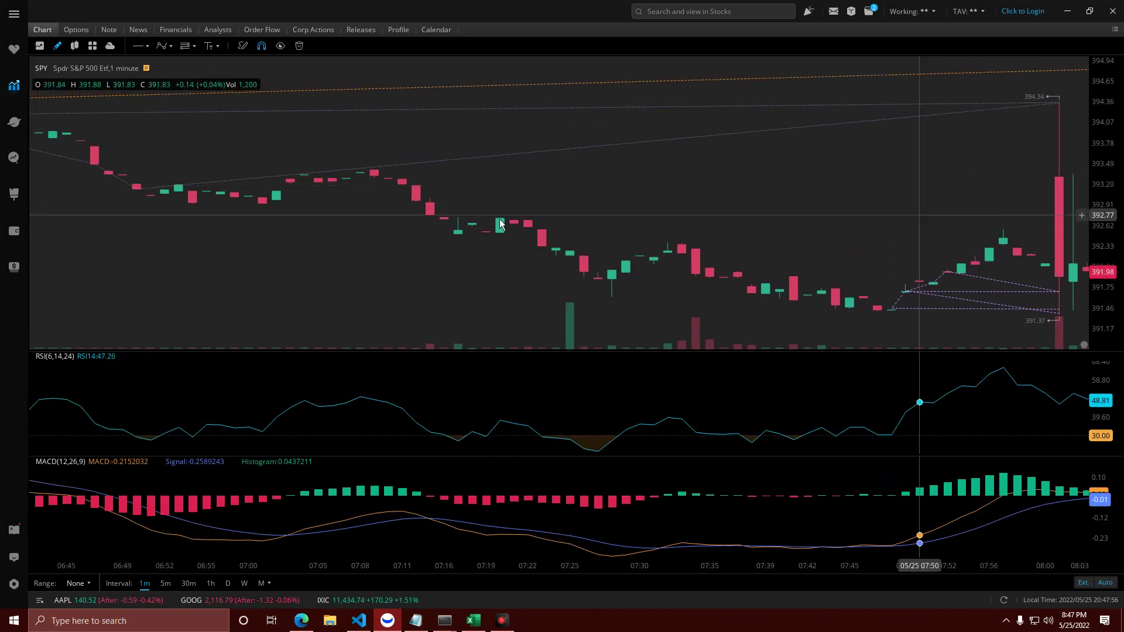
pyautogui.scroll(3, 385, 265)
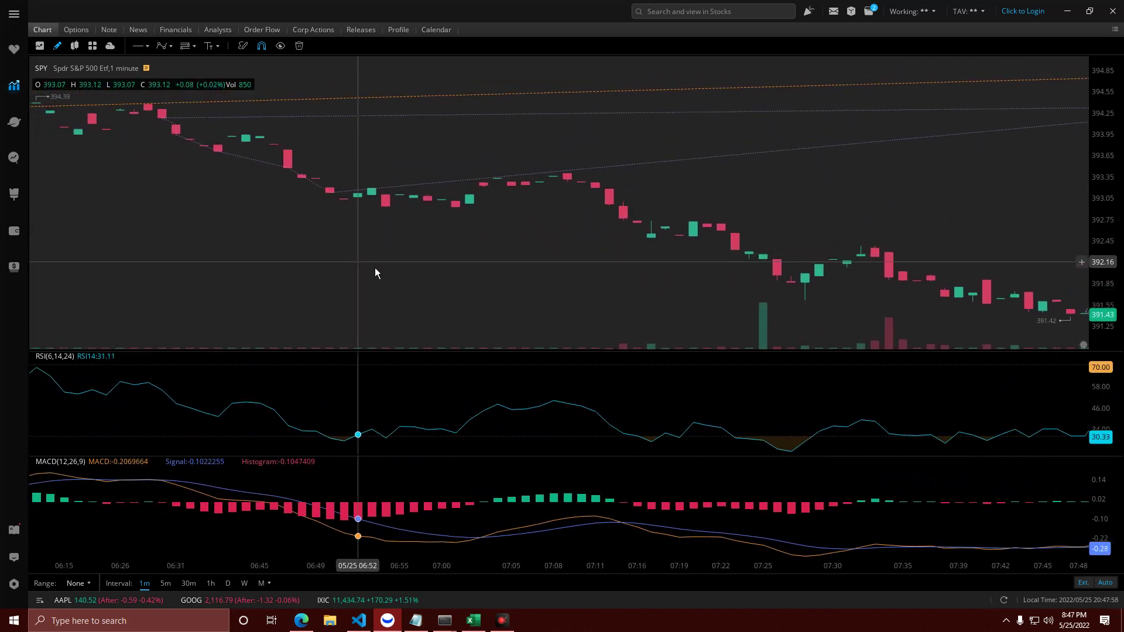
pyautogui.scroll(3, 436, 284)
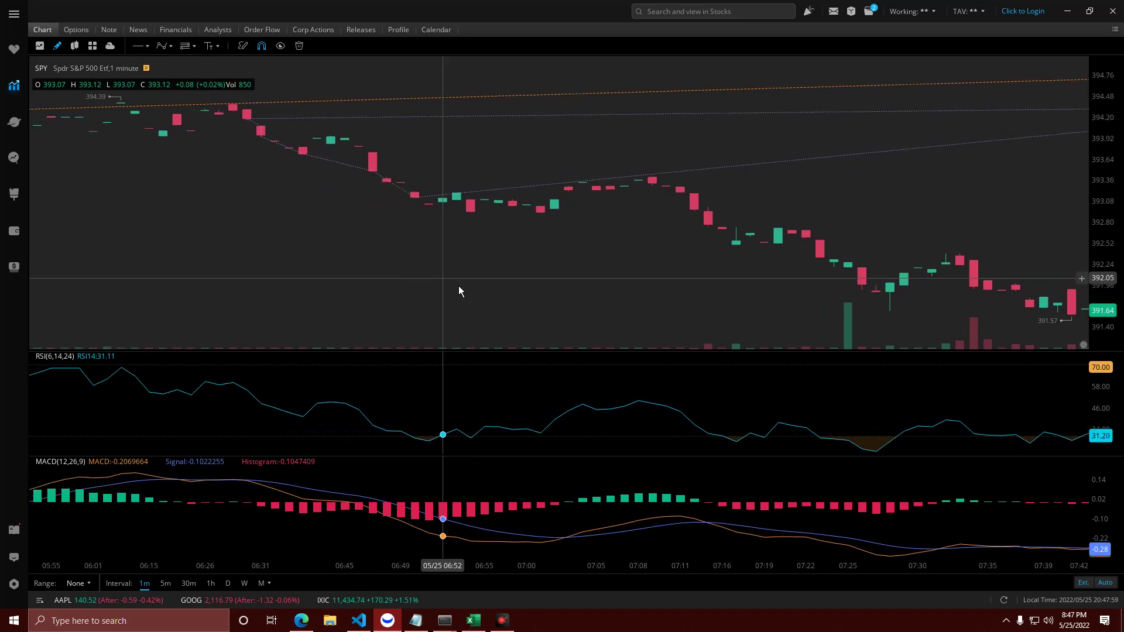
# Select the purple path along the 06:29 to 06:50 decline and inspect its anchor points up close.
pyautogui.click(536, 191)
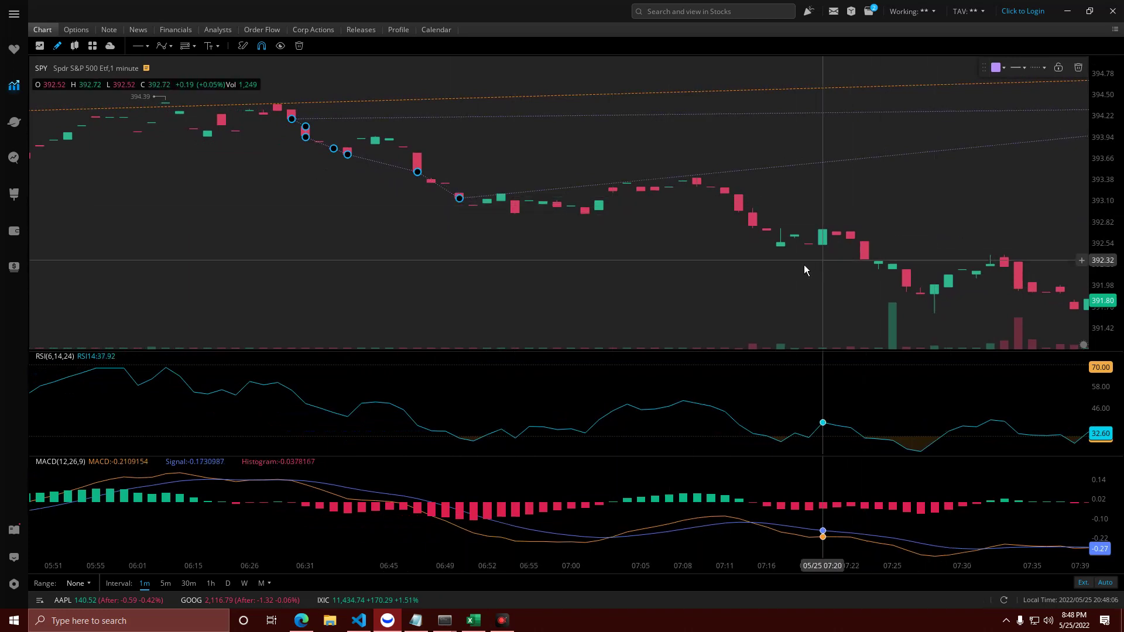
pyautogui.scroll(-3, 712, 269)
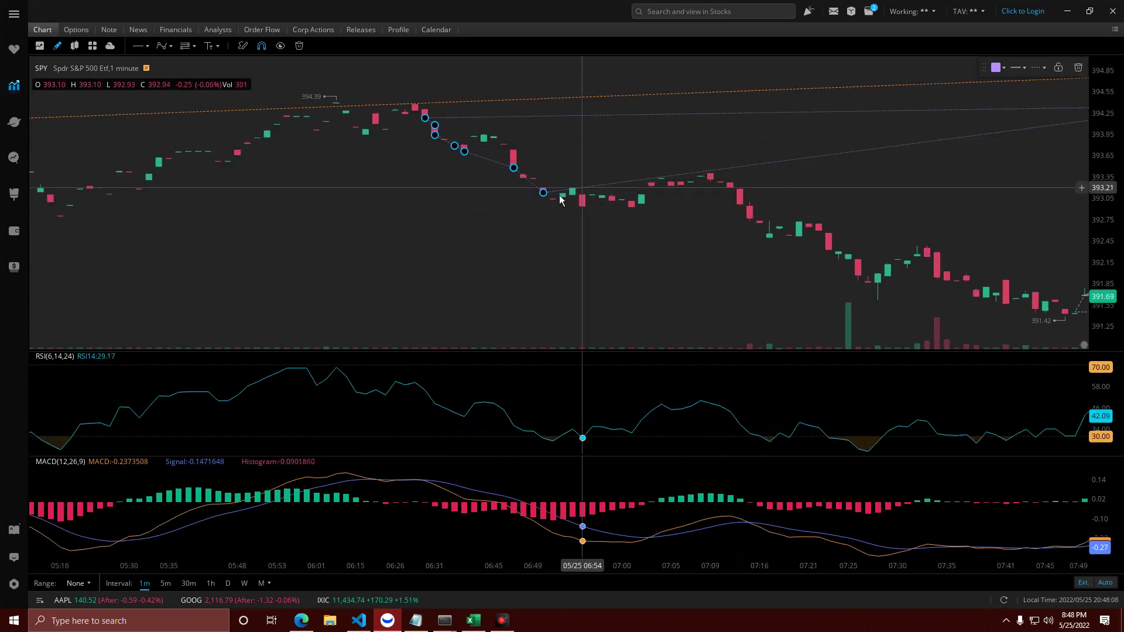
pyautogui.scroll(5, 541, 202)
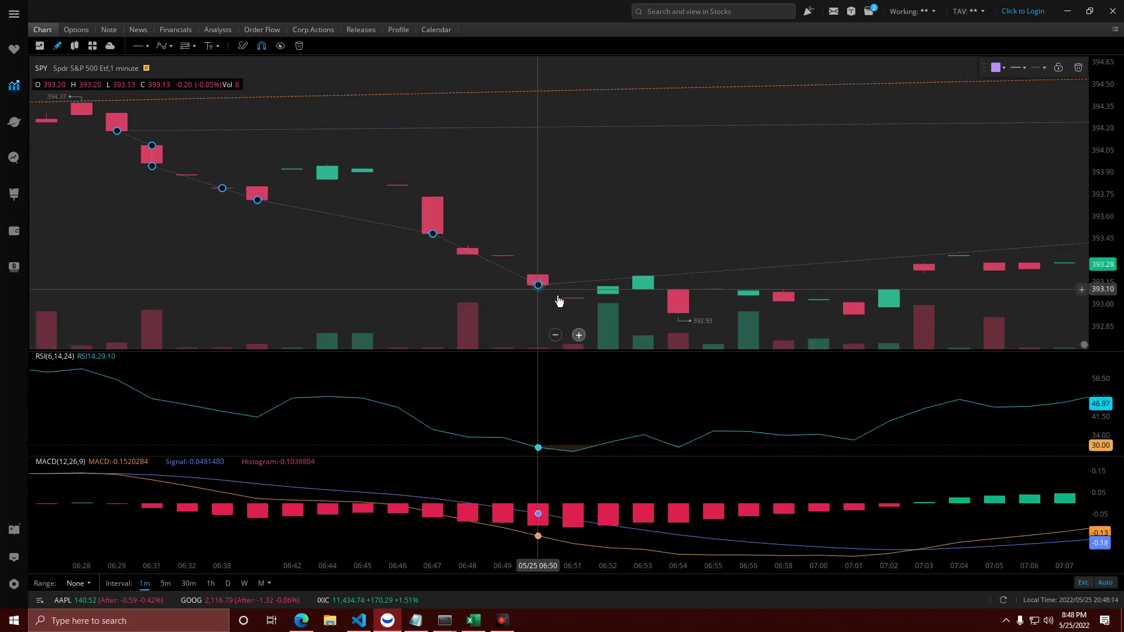
# Place two horizontal lines at 393.41 and 393.48, marking the small gap between the 06:47 and 06:48 candles.
pyautogui.moveTo(558, 297); pyautogui.dragTo(570, 299)
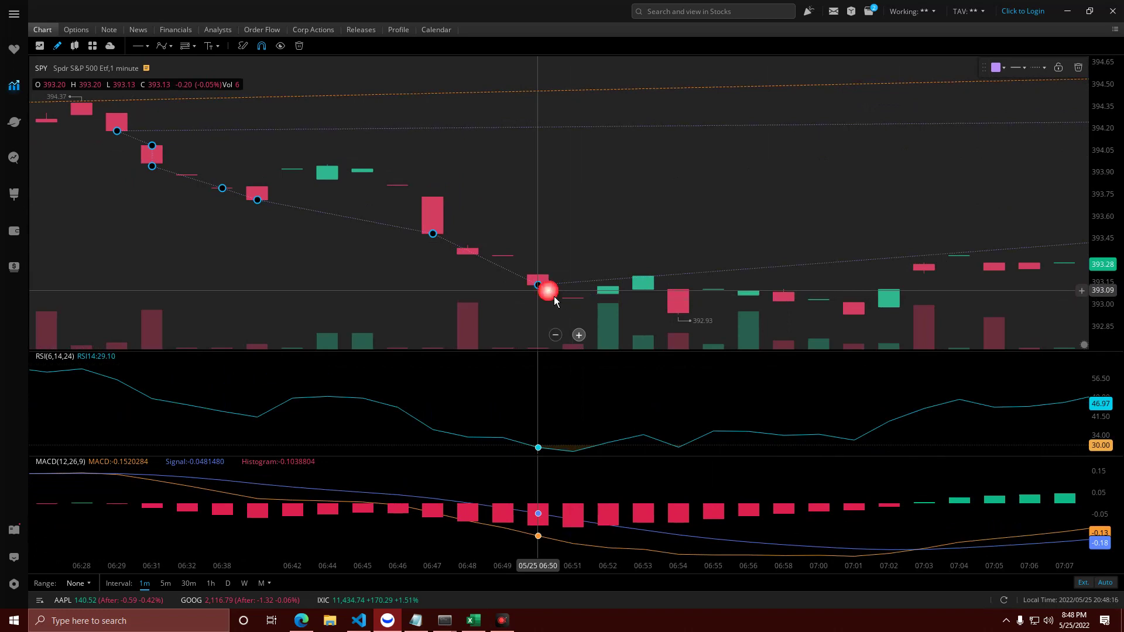
pyautogui.scroll(-4, 610, 256)
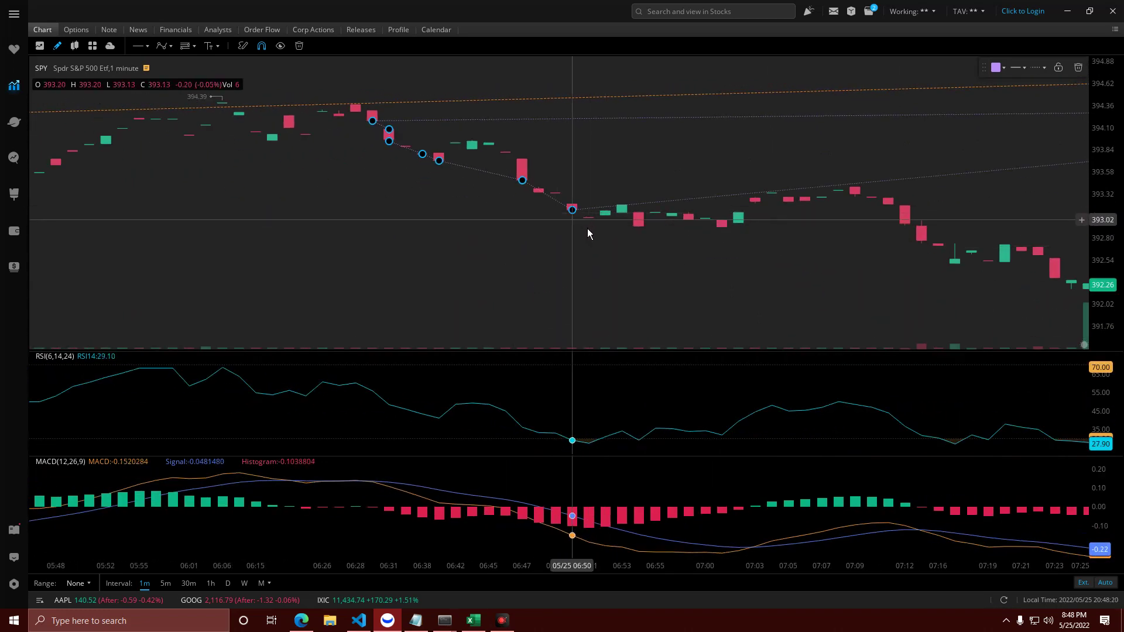
pyautogui.scroll(1, 545, 220)
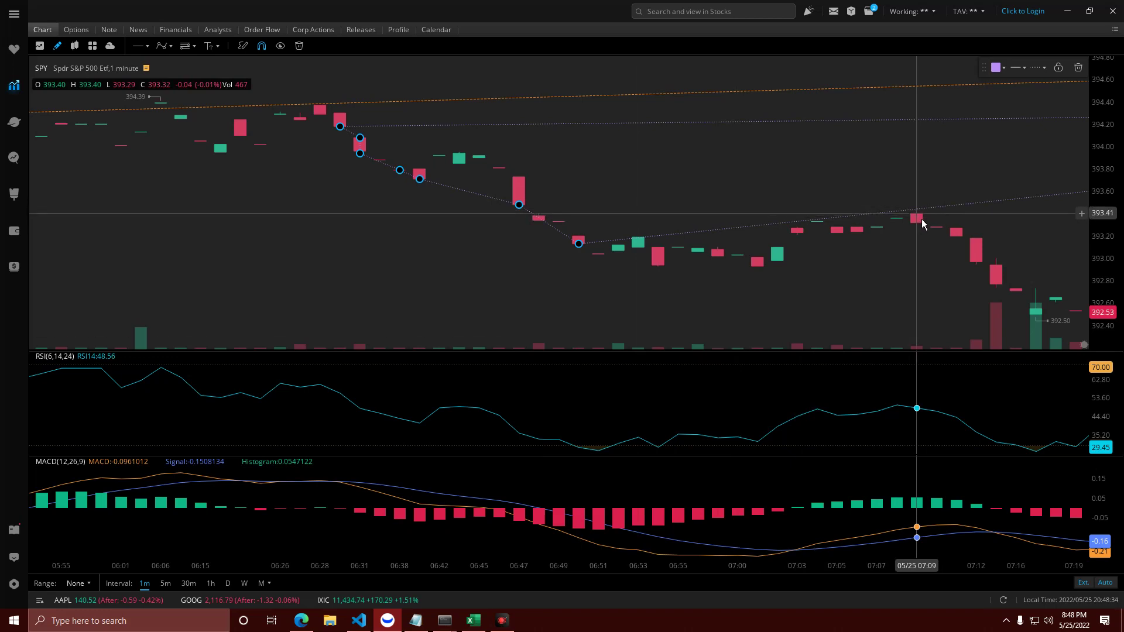
pyautogui.click(638, 221)
pyautogui.click(147, 55)
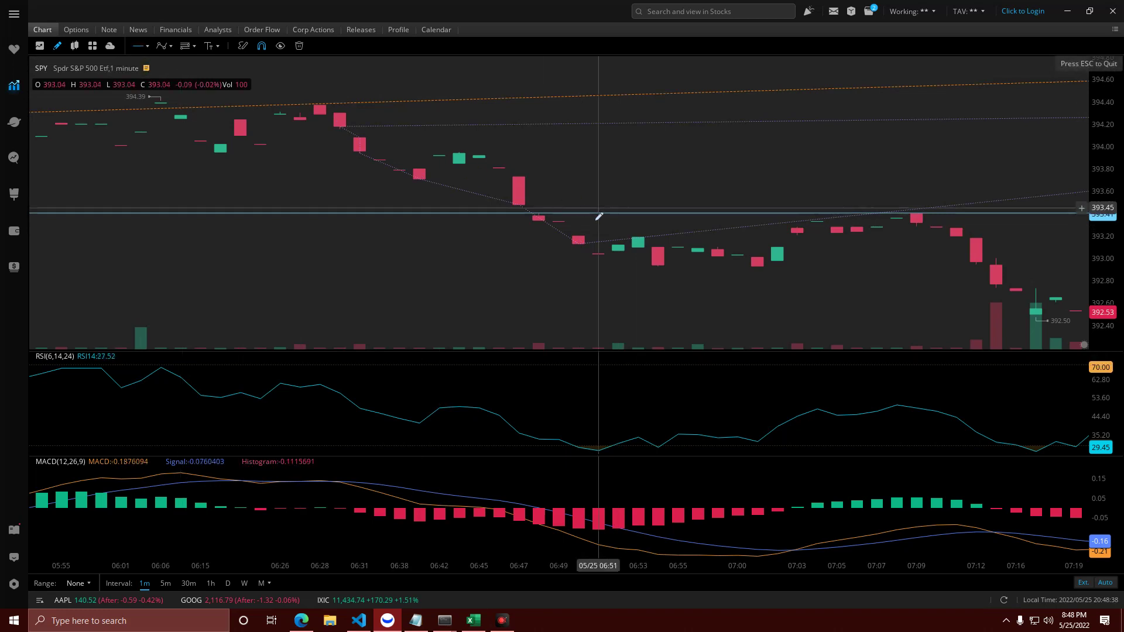
pyautogui.click(576, 247)
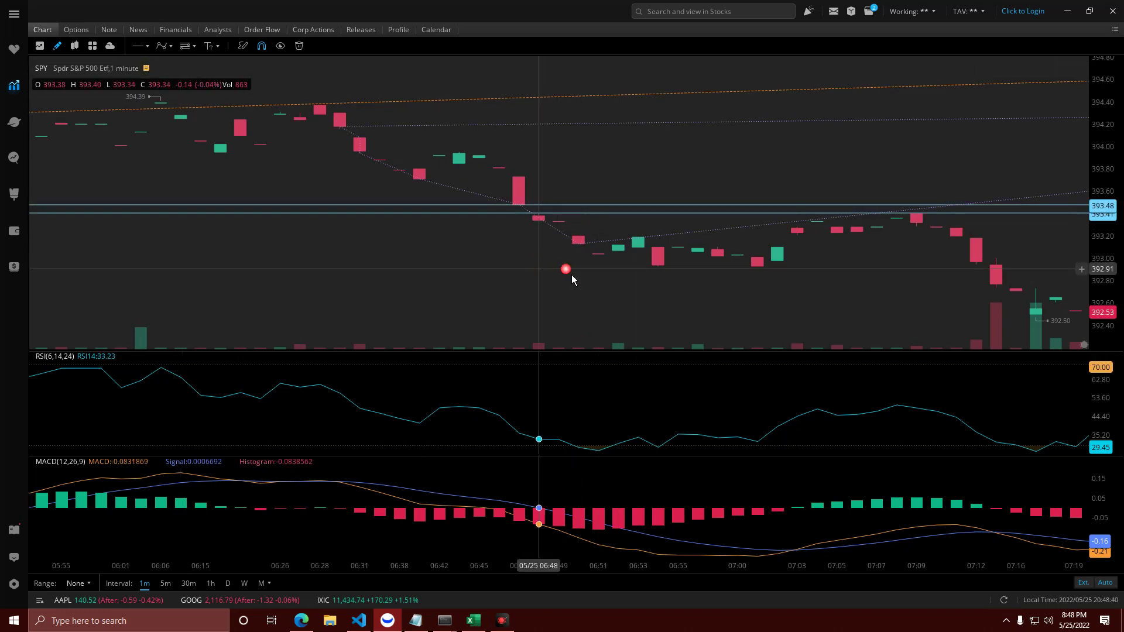
# Follow the 393.41 and 393.48 lines from the premarket decline past the 08:01 candle to the price action after the 09:30 open.
pyautogui.scroll(-2, 879, 195)
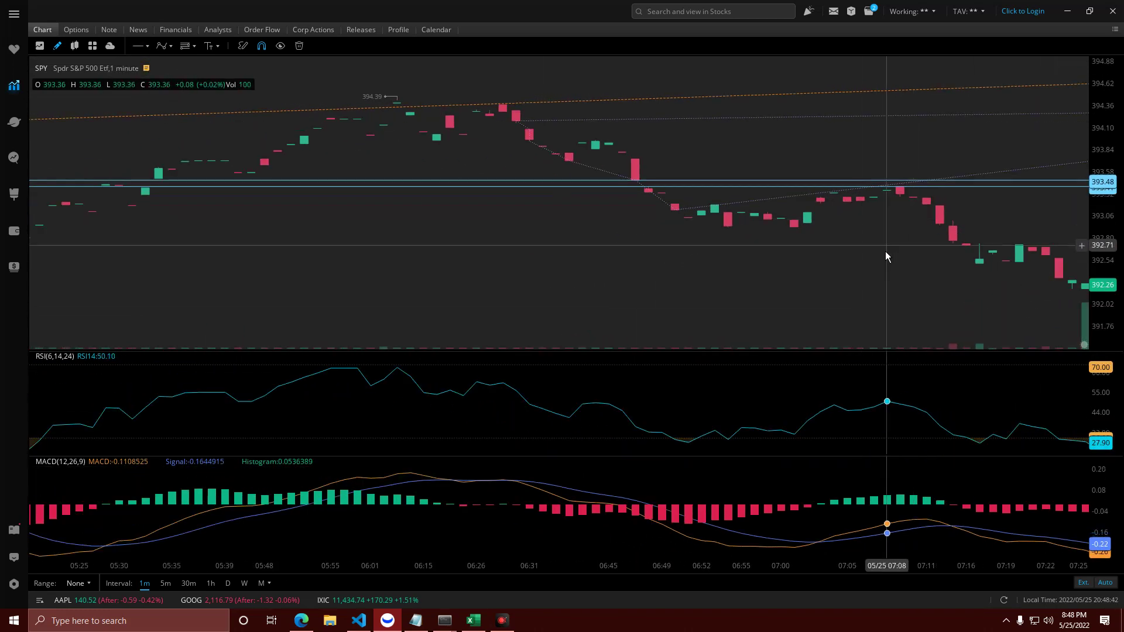
pyautogui.moveTo(885, 251); pyautogui.dragTo(397, 254)
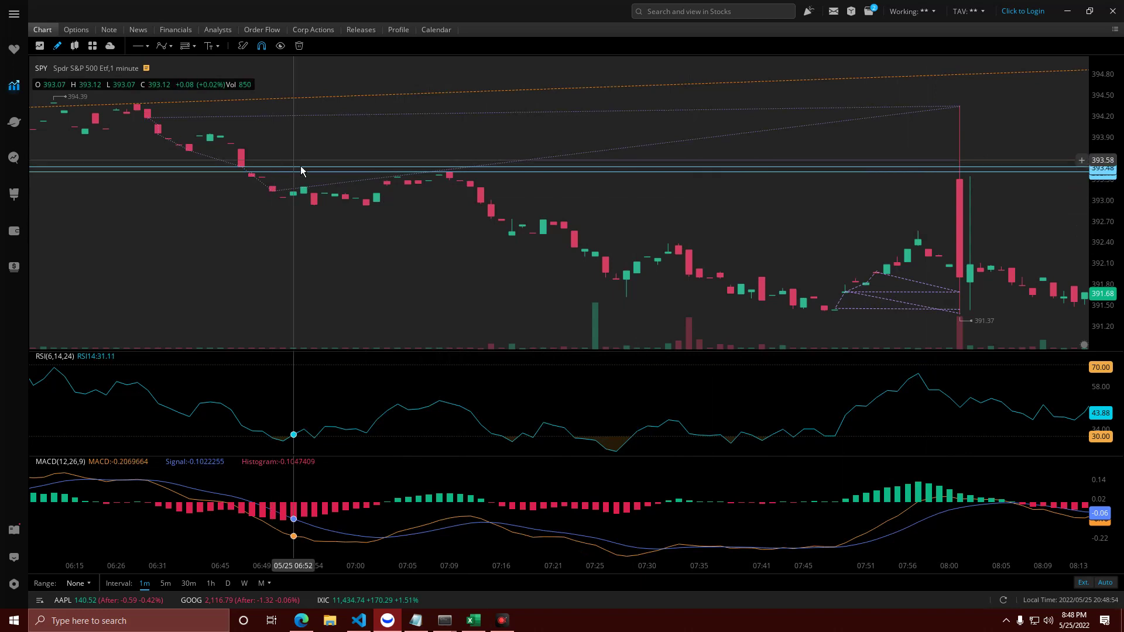
pyautogui.moveTo(845, 131); pyautogui.dragTo(414, 182)
pyautogui.moveTo(850, 121); pyautogui.dragTo(451, 209)
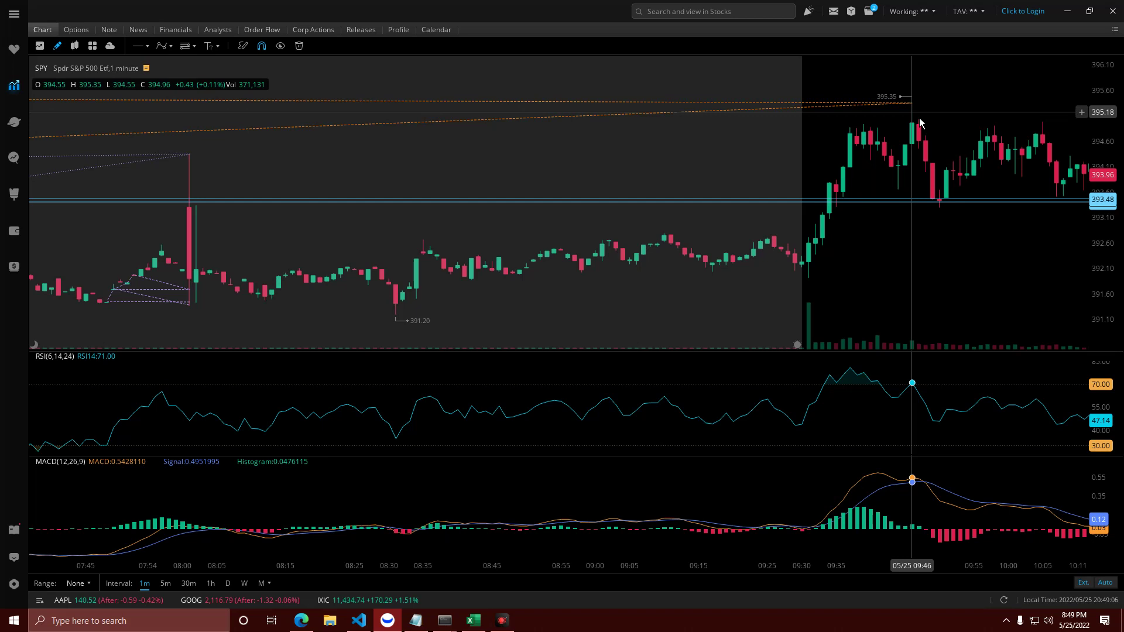
pyautogui.scroll(-3, 992, 210)
pyautogui.moveTo(977, 213); pyautogui.dragTo(824, 219)
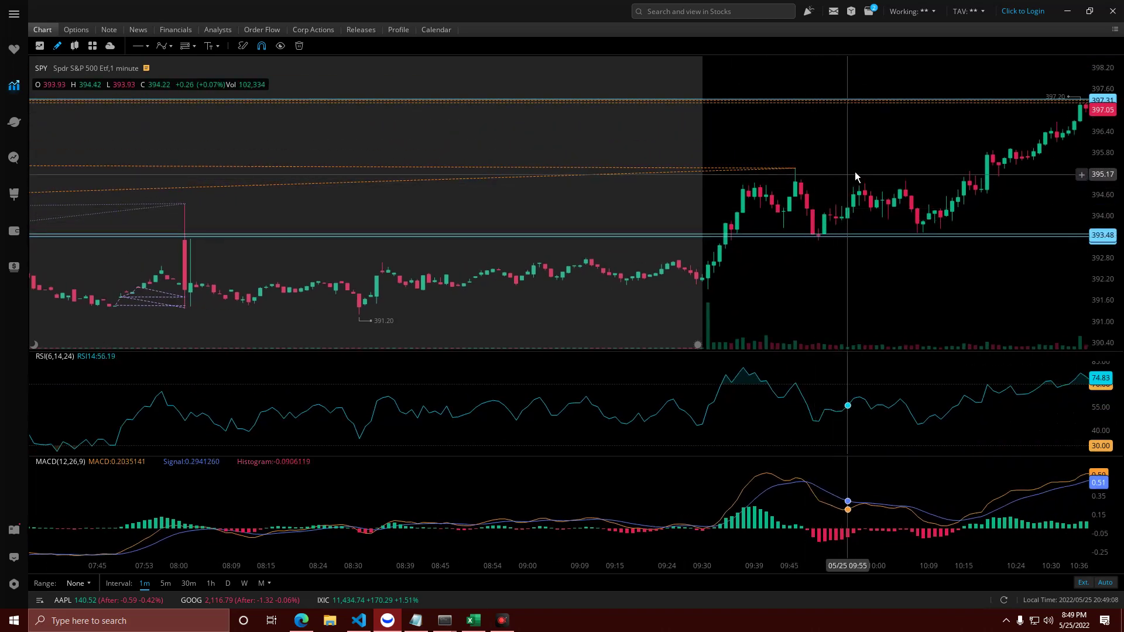
# Examine how price reacts to the 393.48 and 397.31 lines through the regular session and into after-hours trading on 05/25.
pyautogui.moveTo(855, 176); pyautogui.dragTo(673, 174)
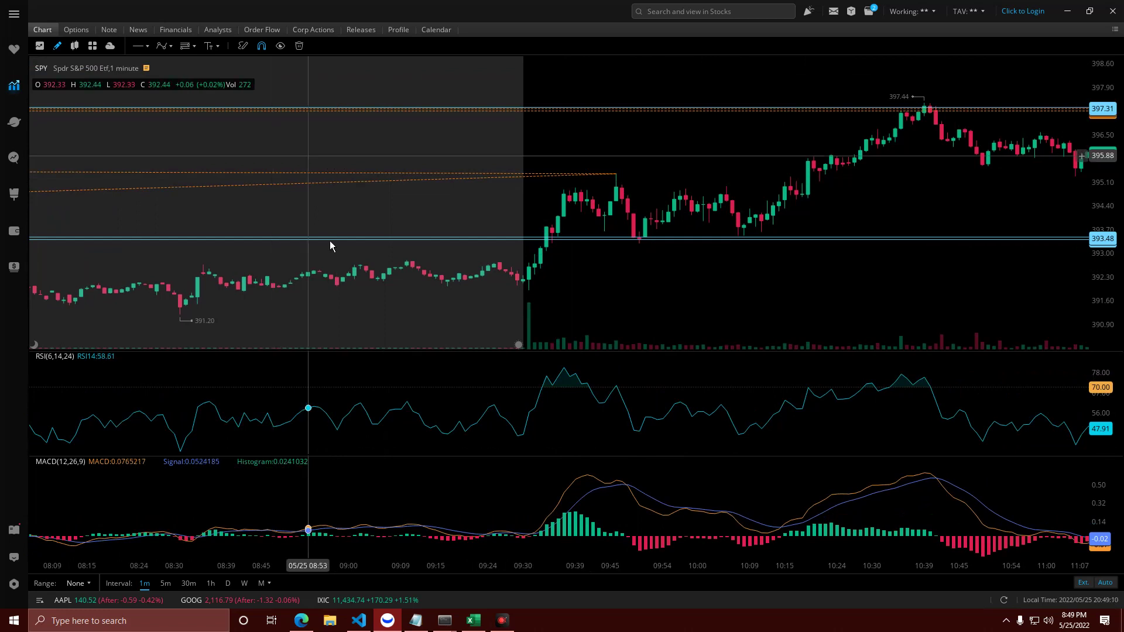
pyautogui.moveTo(777, 160); pyautogui.dragTo(502, 216)
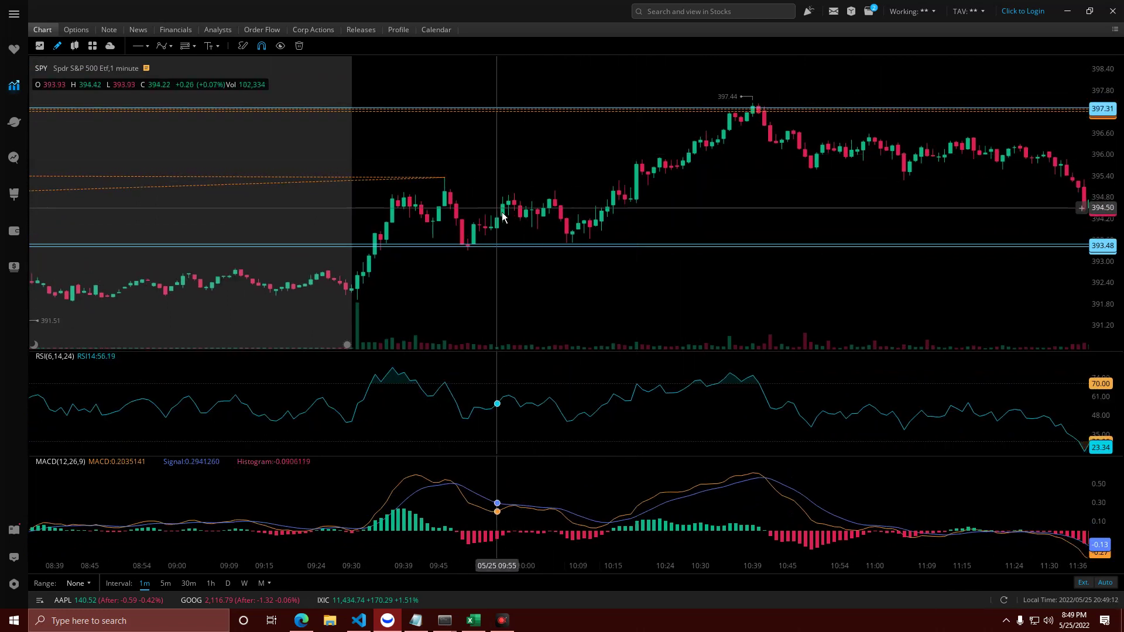
pyautogui.moveTo(732, 135); pyautogui.dragTo(580, 151)
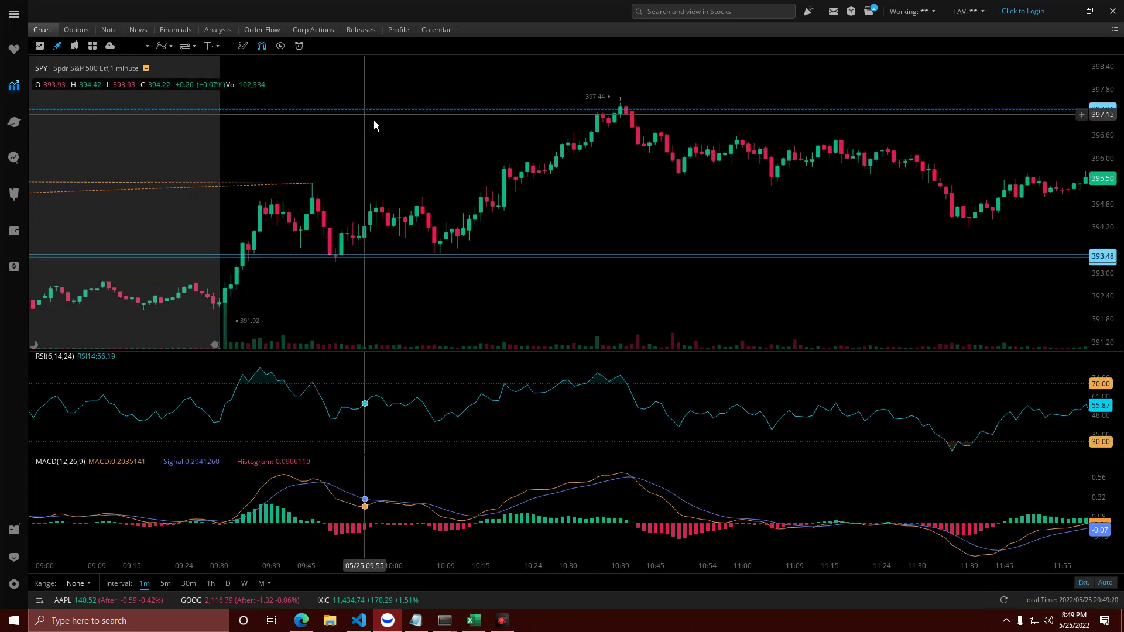
pyautogui.moveTo(666, 204); pyautogui.dragTo(539, 425)
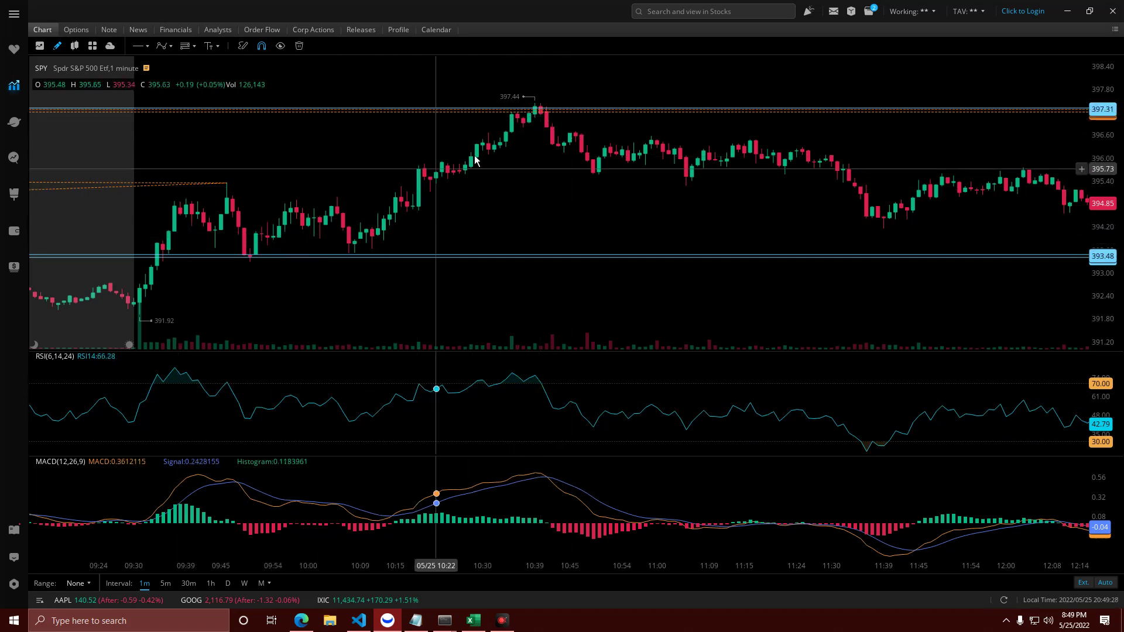
pyautogui.moveTo(841, 218); pyautogui.dragTo(201, 138)
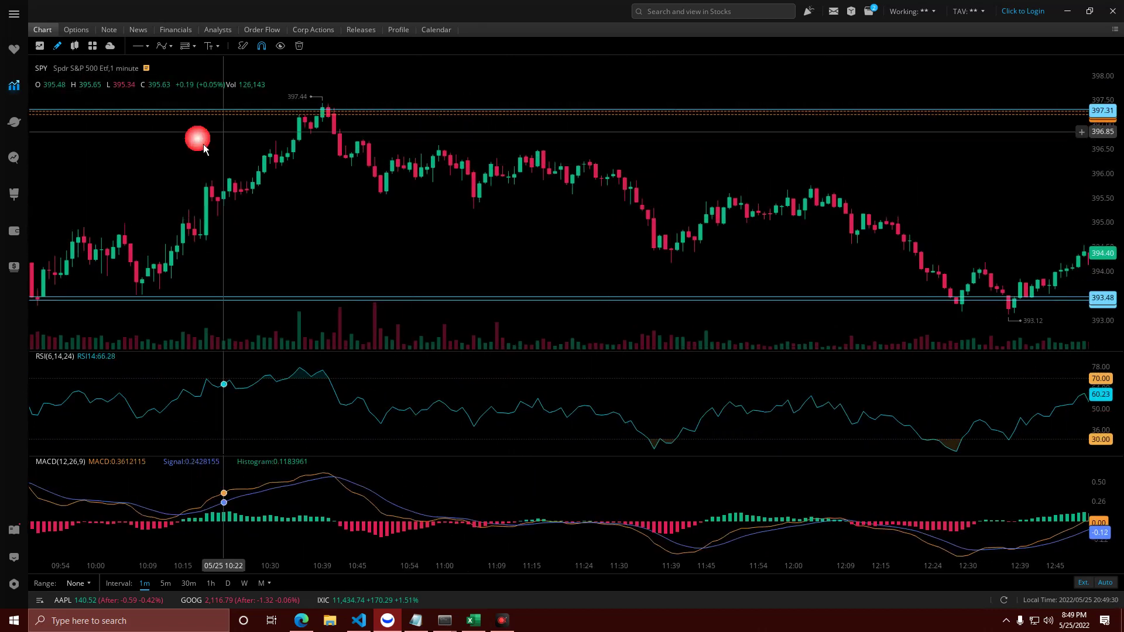
pyautogui.moveTo(588, 307); pyautogui.dragTo(388, 263)
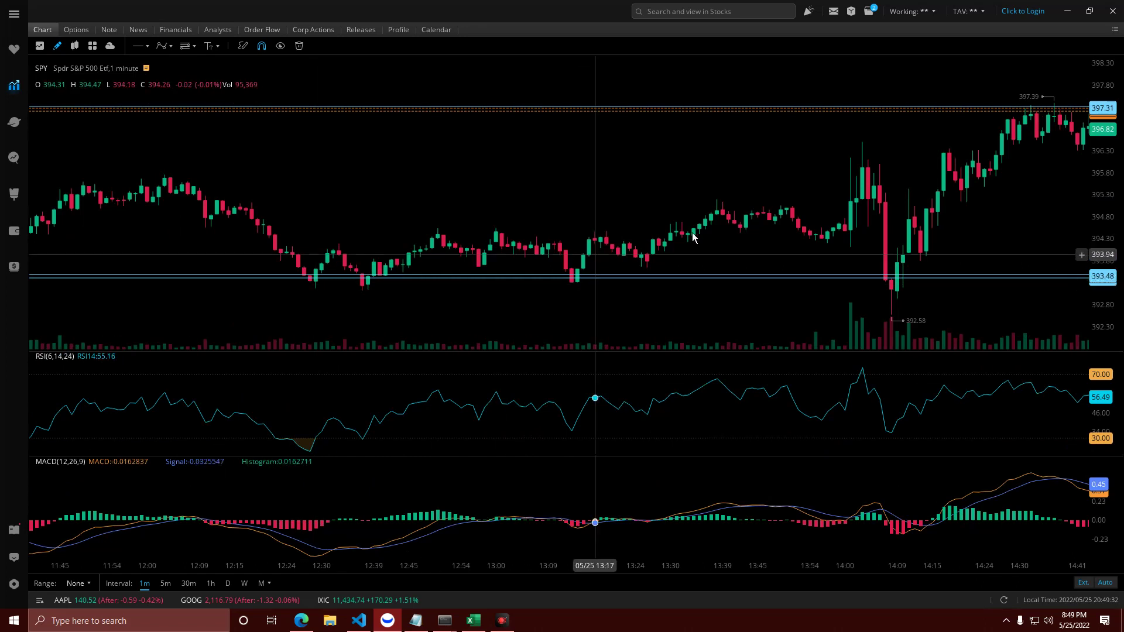
pyautogui.moveTo(871, 134); pyautogui.dragTo(438, 177)
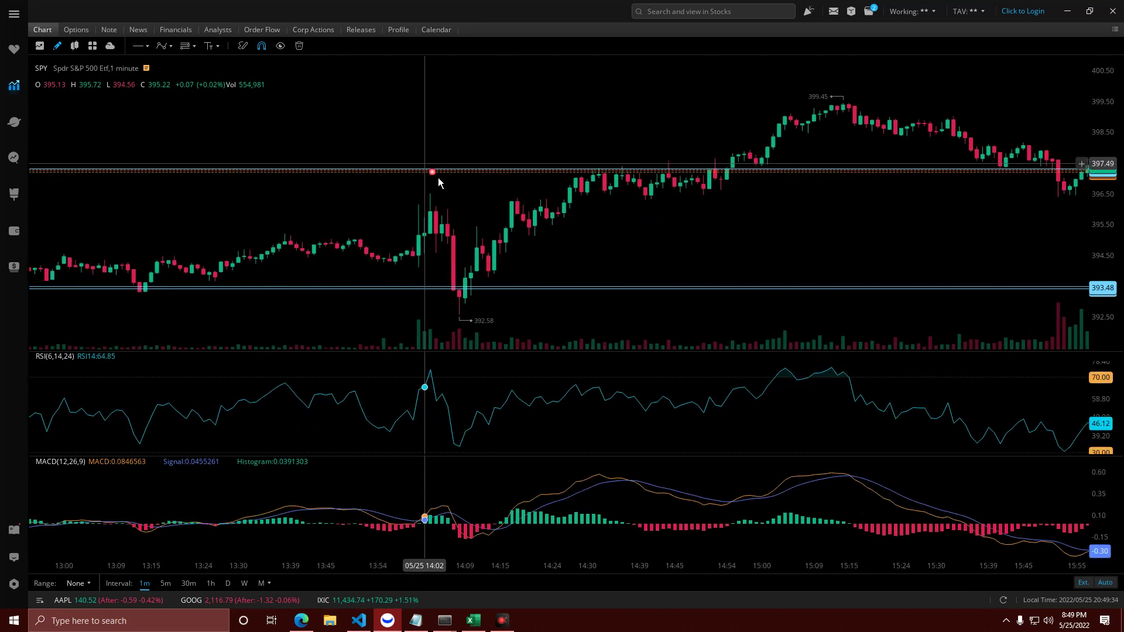
pyautogui.moveTo(828, 120); pyautogui.dragTo(659, 199)
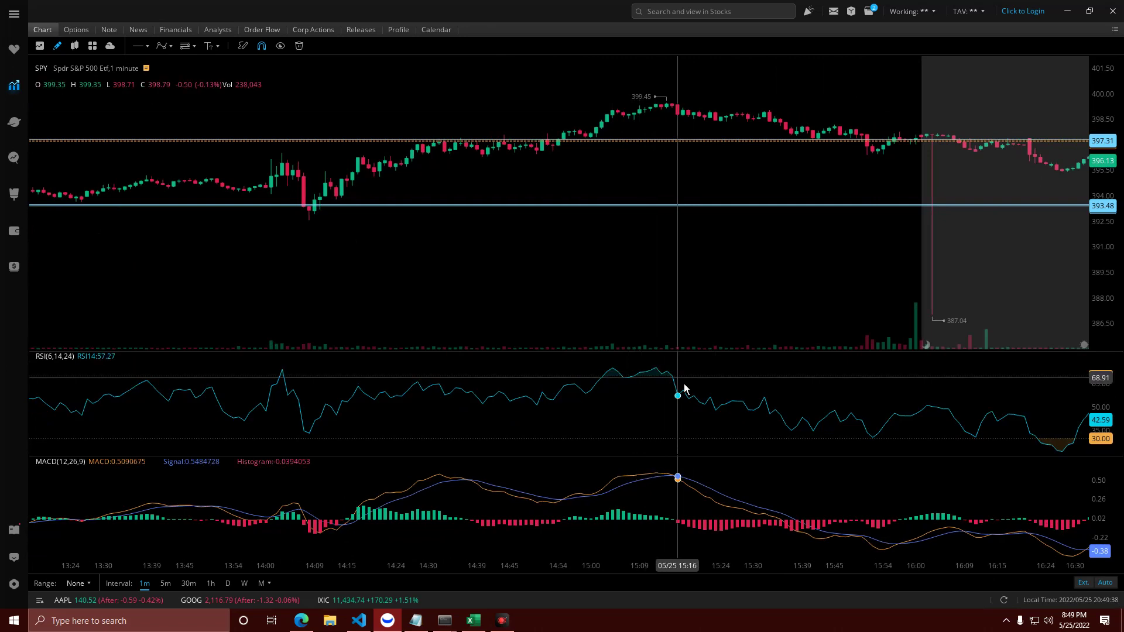
# Review the 05/25 session backwards against the 393.48 zone, from the close to the premarket and the previous evening.
pyautogui.moveTo(696, 295); pyautogui.dragTo(895, 307)
pyautogui.moveTo(482, 297); pyautogui.dragTo(759, 314)
pyautogui.moveTo(326, 281); pyautogui.dragTo(628, 296)
pyautogui.moveTo(269, 176); pyautogui.dragTo(605, 199)
pyautogui.moveTo(346, 189); pyautogui.dragTo(535, 196)
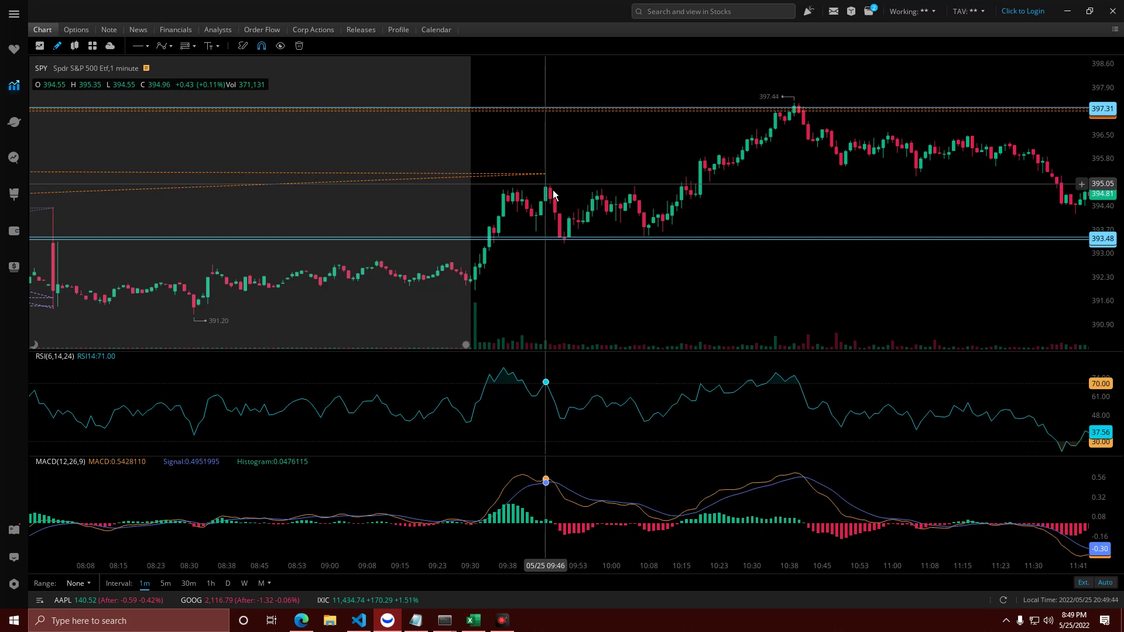
pyautogui.moveTo(401, 201); pyautogui.dragTo(603, 244)
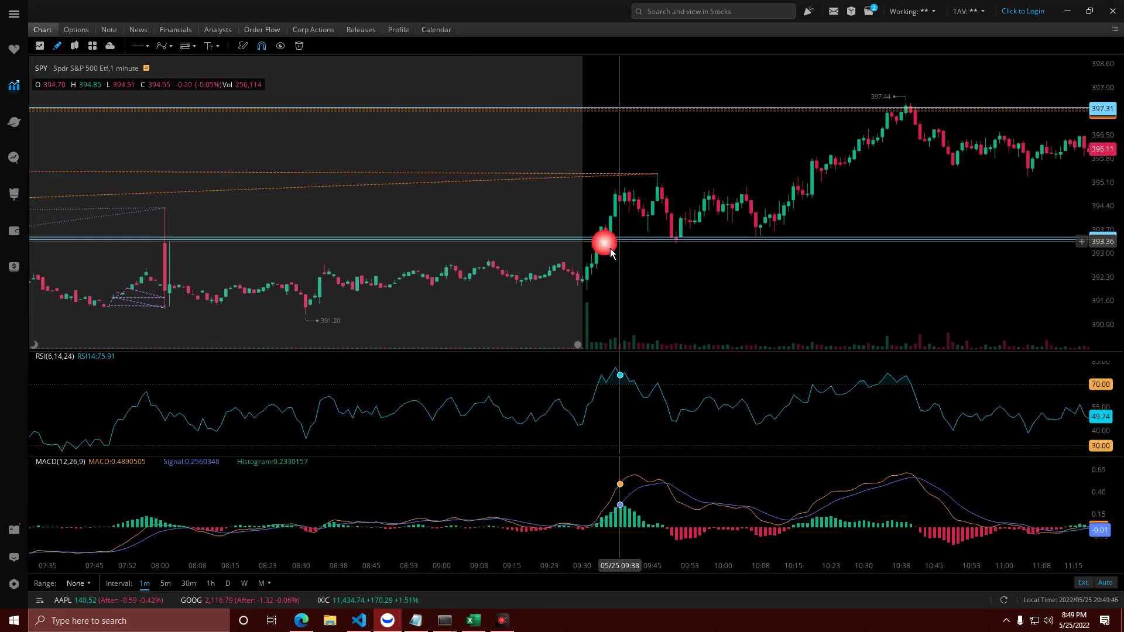
pyautogui.moveTo(486, 220); pyautogui.dragTo(739, 226)
pyautogui.moveTo(164, 280); pyautogui.dragTo(448, 285)
pyautogui.scroll(-3, 447, 280)
pyautogui.moveTo(295, 267); pyautogui.dragTo(397, 279)
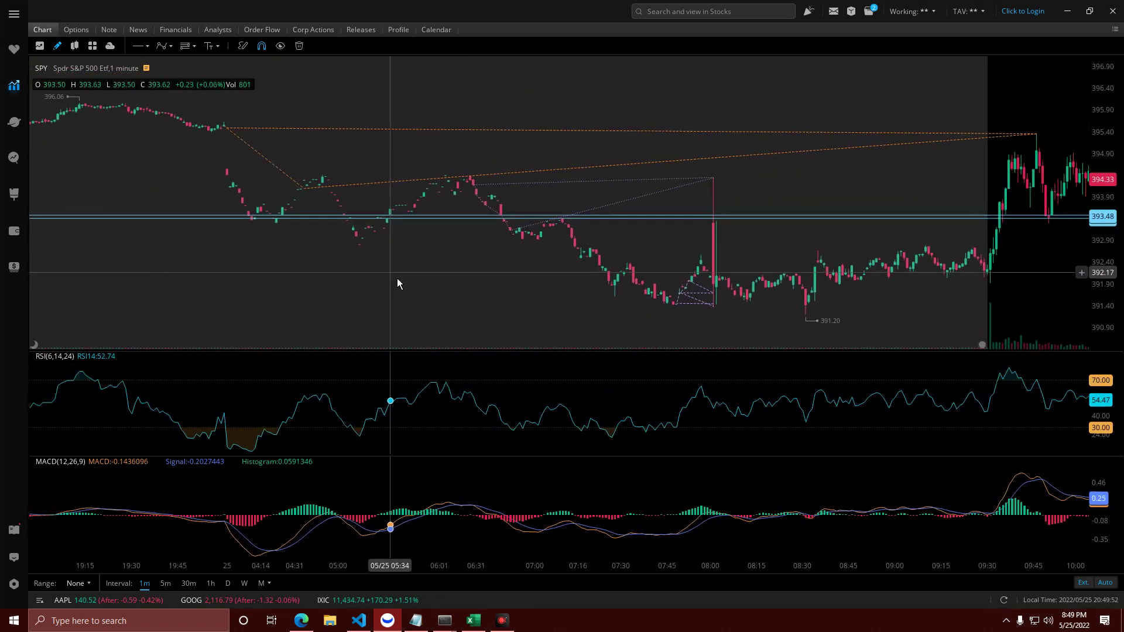
# Inspect the gap between the 05/24 20:00 close and the 05/25 premarket, and the orange dashed path linking it to the 09:46 high.
pyautogui.scroll(5, 296, 271)
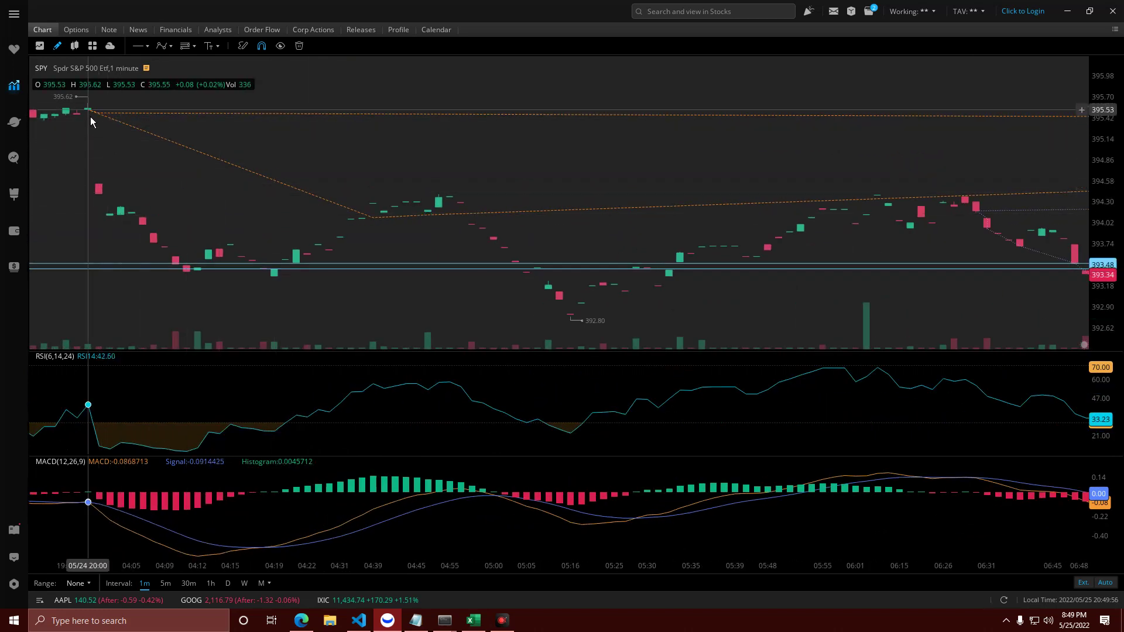
pyautogui.scroll(-3, 374, 252)
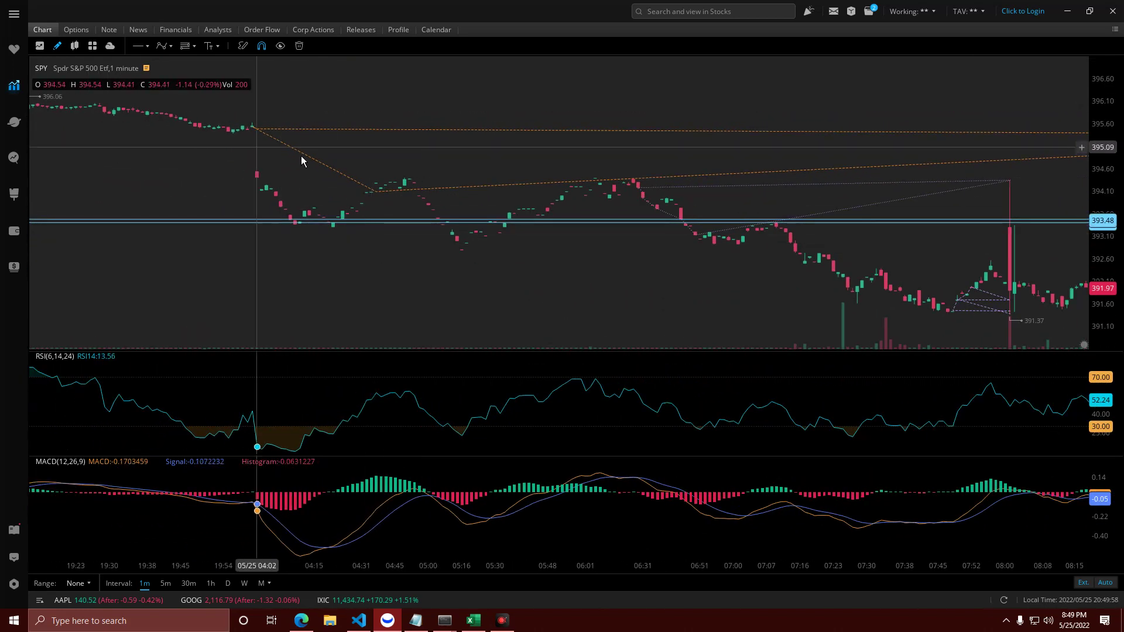
pyautogui.scroll(-5, 815, 223)
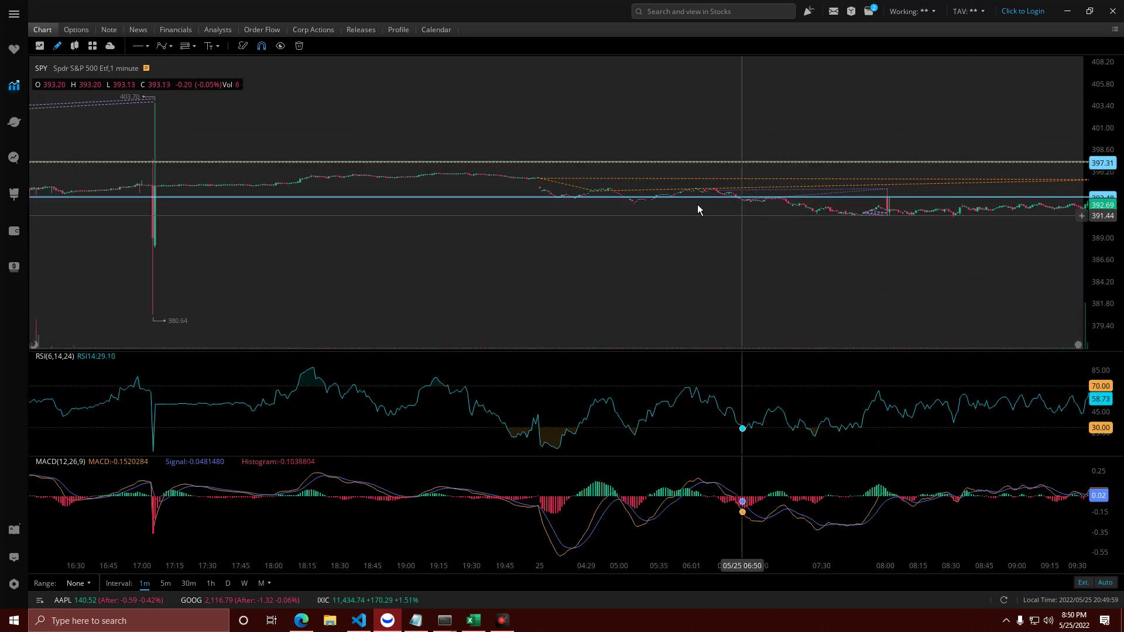
pyautogui.moveTo(884, 250); pyautogui.dragTo(669, 263)
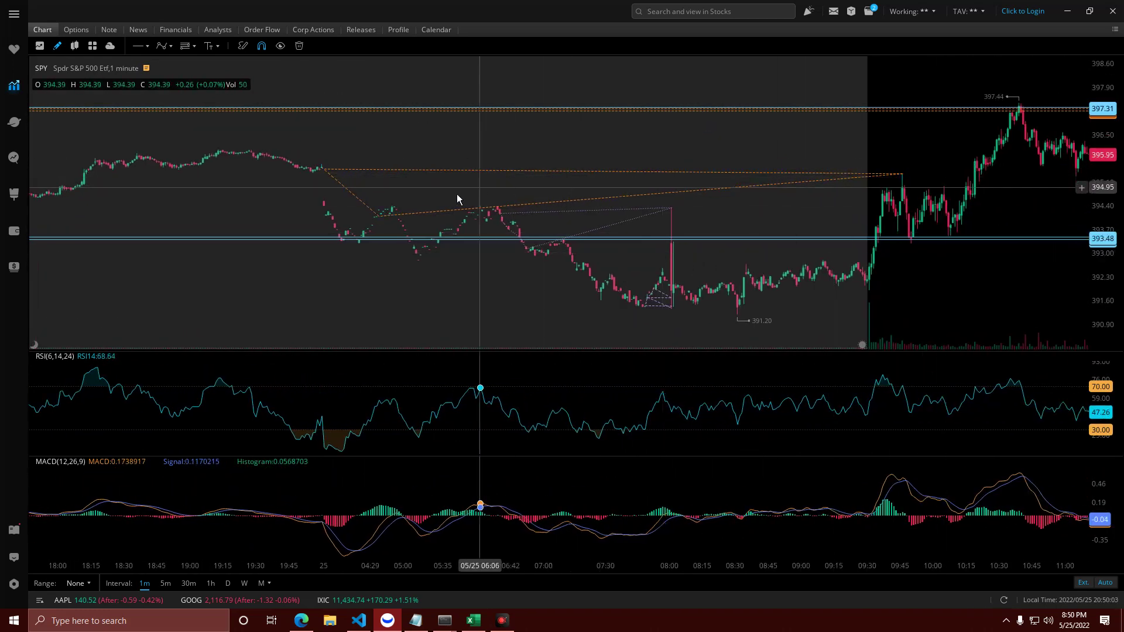
pyautogui.click(692, 191)
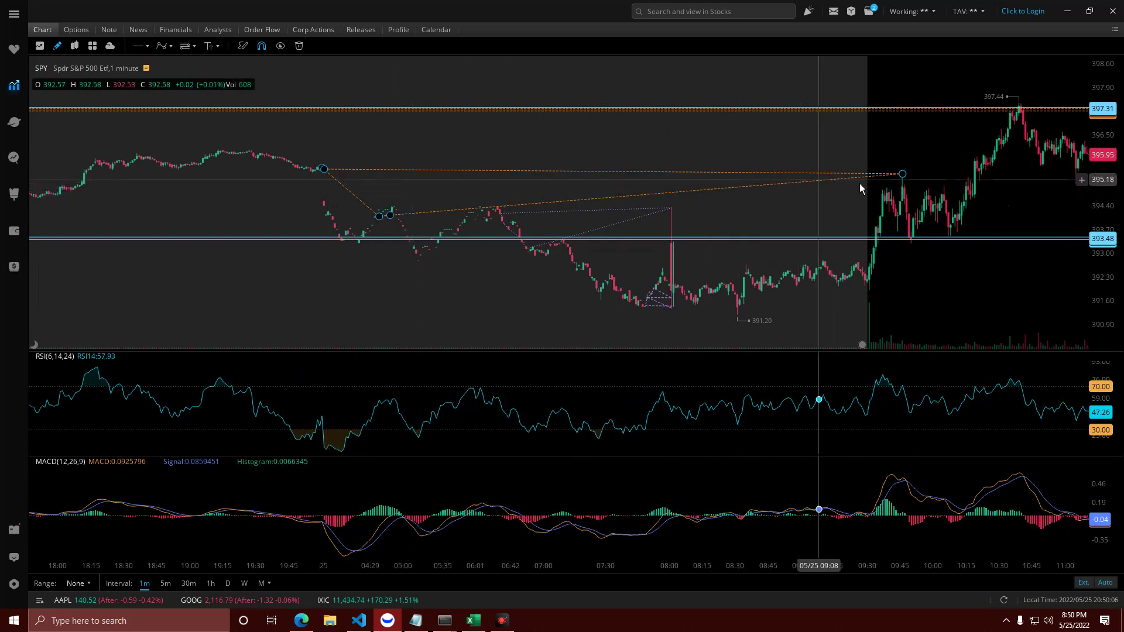
pyautogui.click(546, 219)
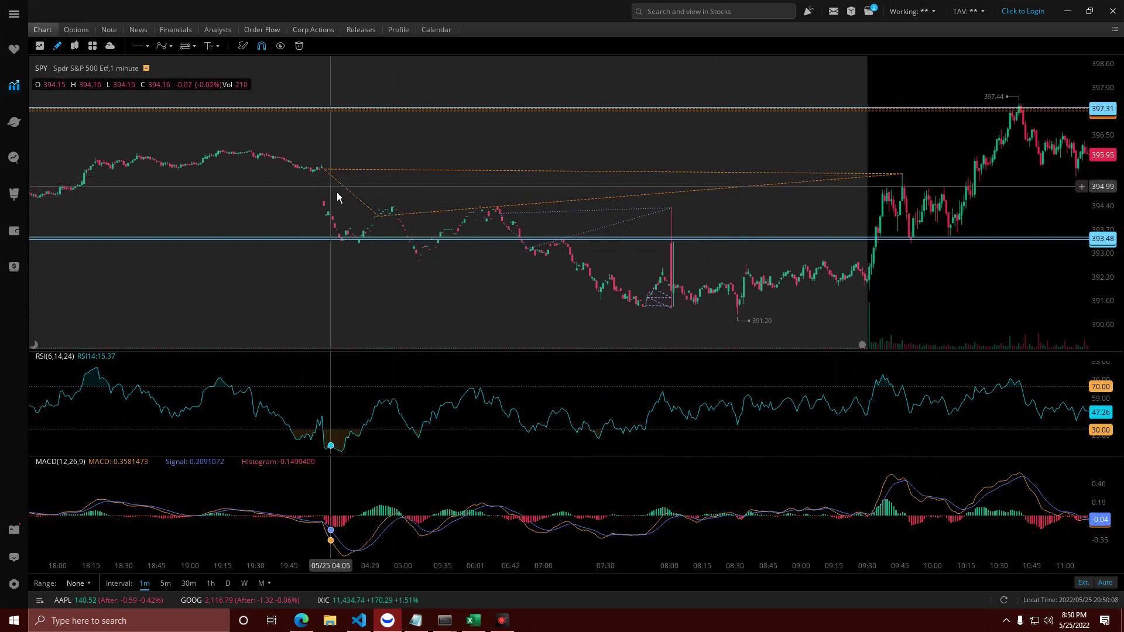
# Move the orange dashed path's lower anchor points to about 393.93, near the 04:34 and 04:41 candles.
pyautogui.scroll(2, 401, 194)
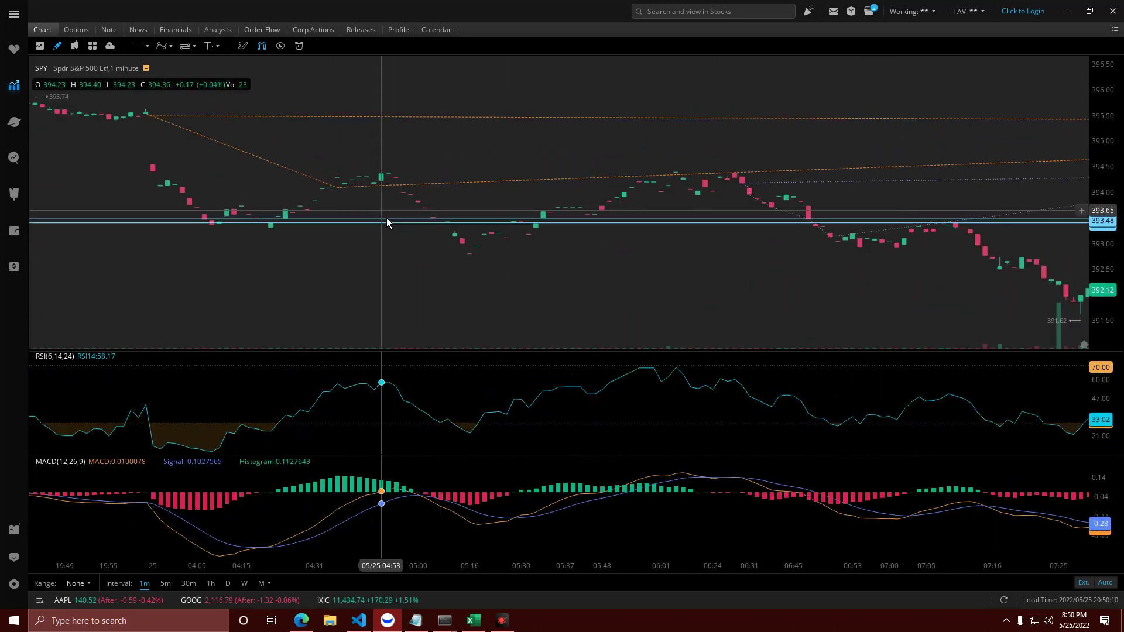
pyautogui.scroll(5, 345, 271)
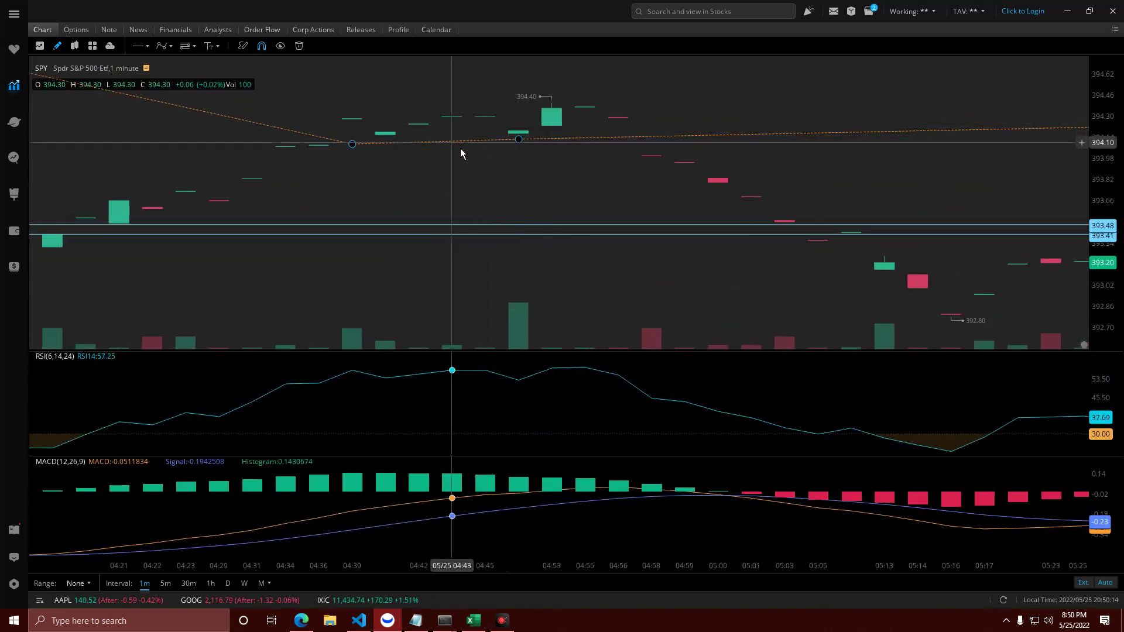
pyautogui.scroll(-2, 349, 144)
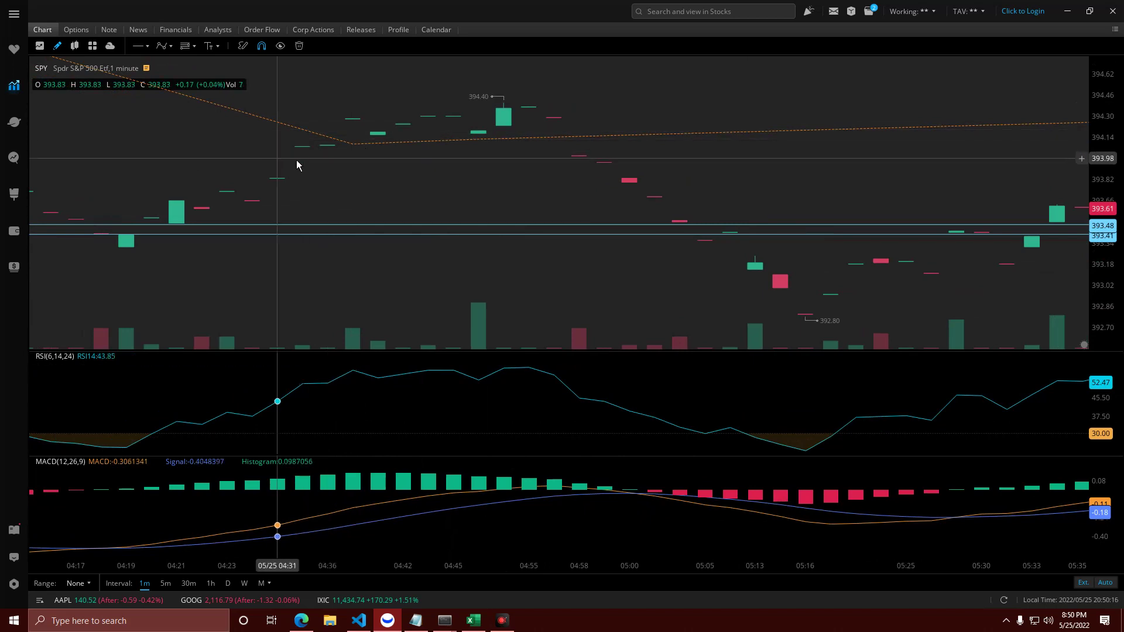
pyautogui.scroll(-2, 410, 168)
pyautogui.moveTo(370, 156); pyautogui.dragTo(347, 176)
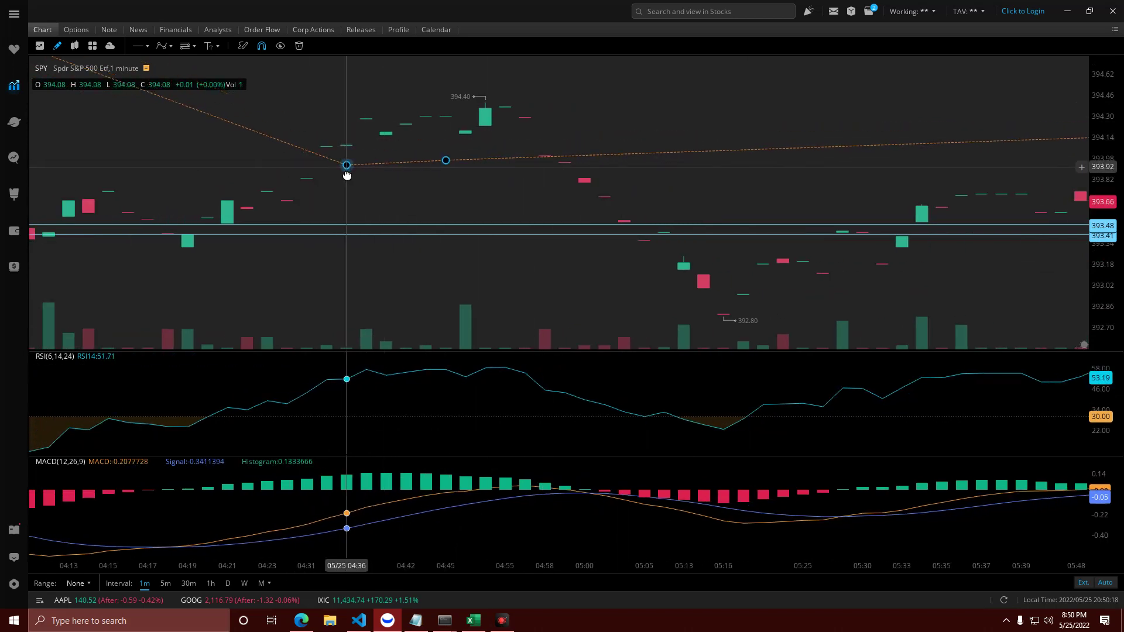
pyautogui.moveTo(428, 169); pyautogui.dragTo(393, 178)
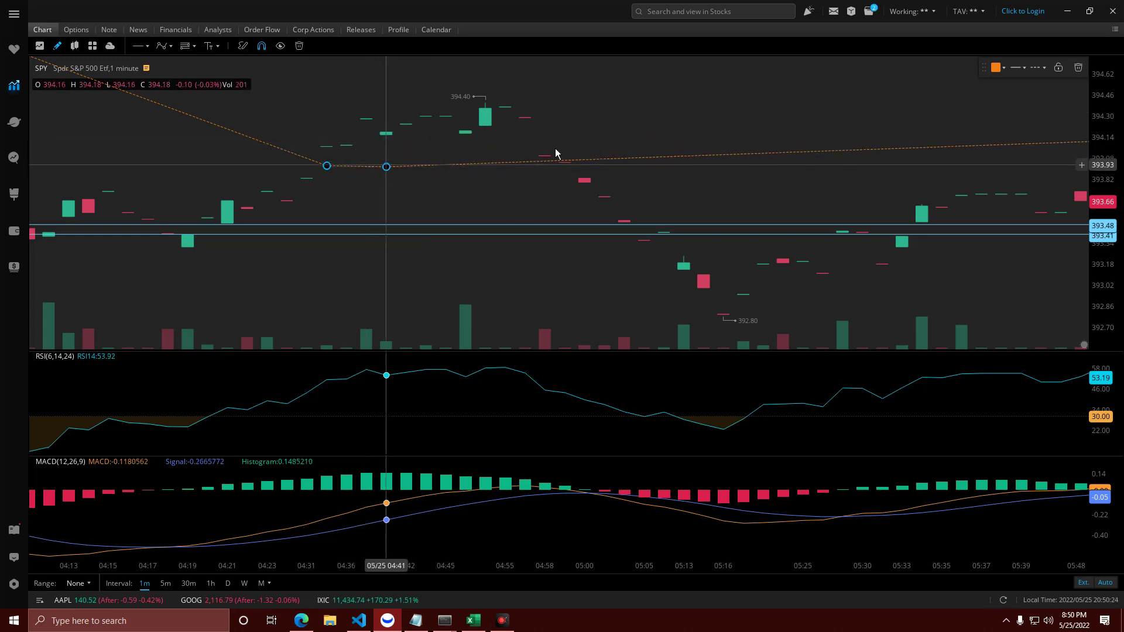
# Compare the adjusted orange path with the wider price range, from the 05/24 afternoon and after-hours spike to the 05/25 morning.
pyautogui.scroll(-5, 555, 148)
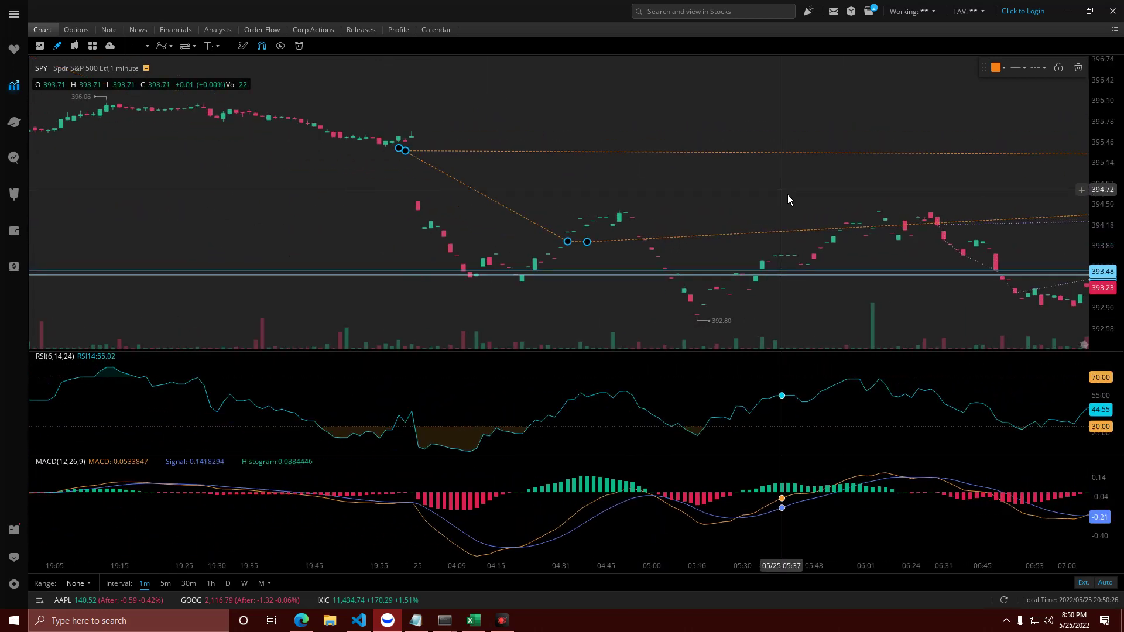
pyautogui.scroll(-4, 786, 195)
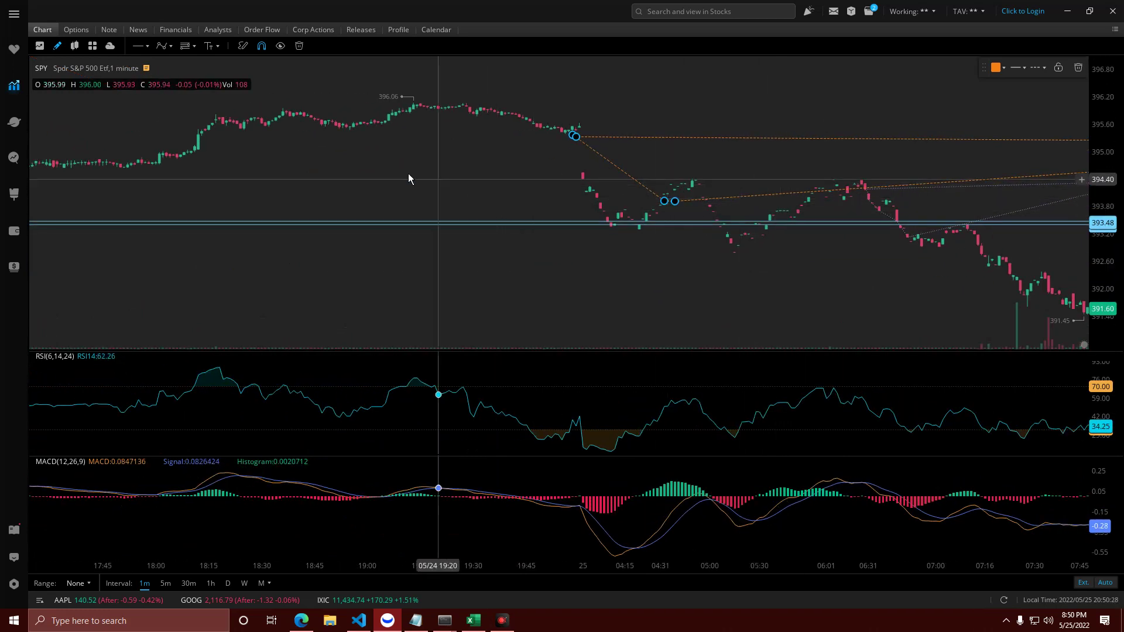
pyautogui.moveTo(408, 179); pyautogui.dragTo(532, 196)
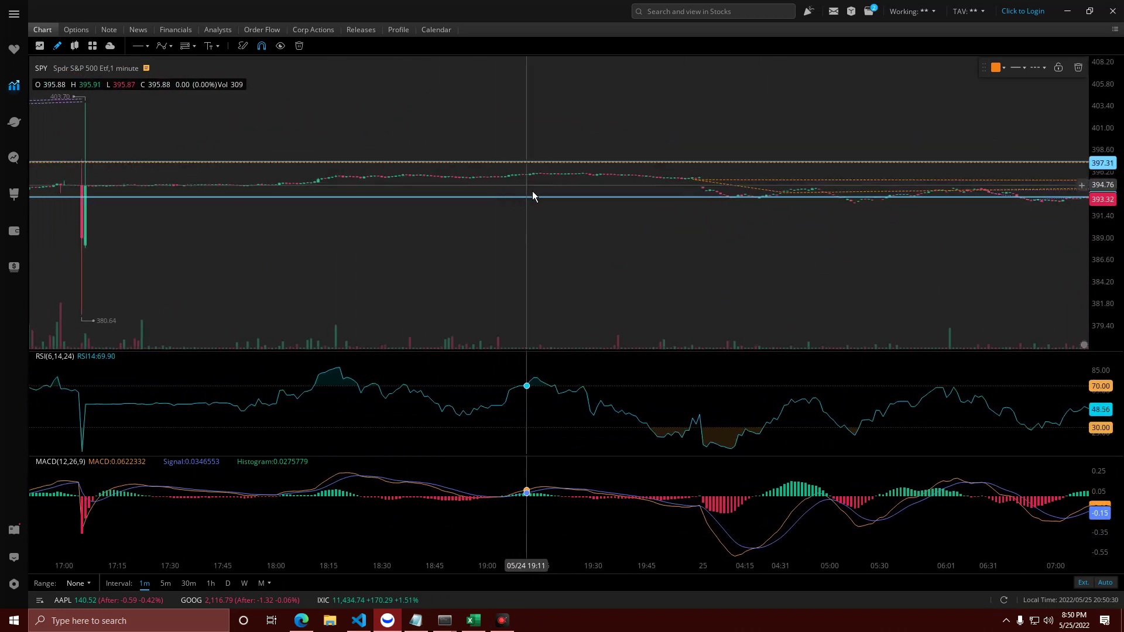
pyautogui.scroll(-4, 532, 196)
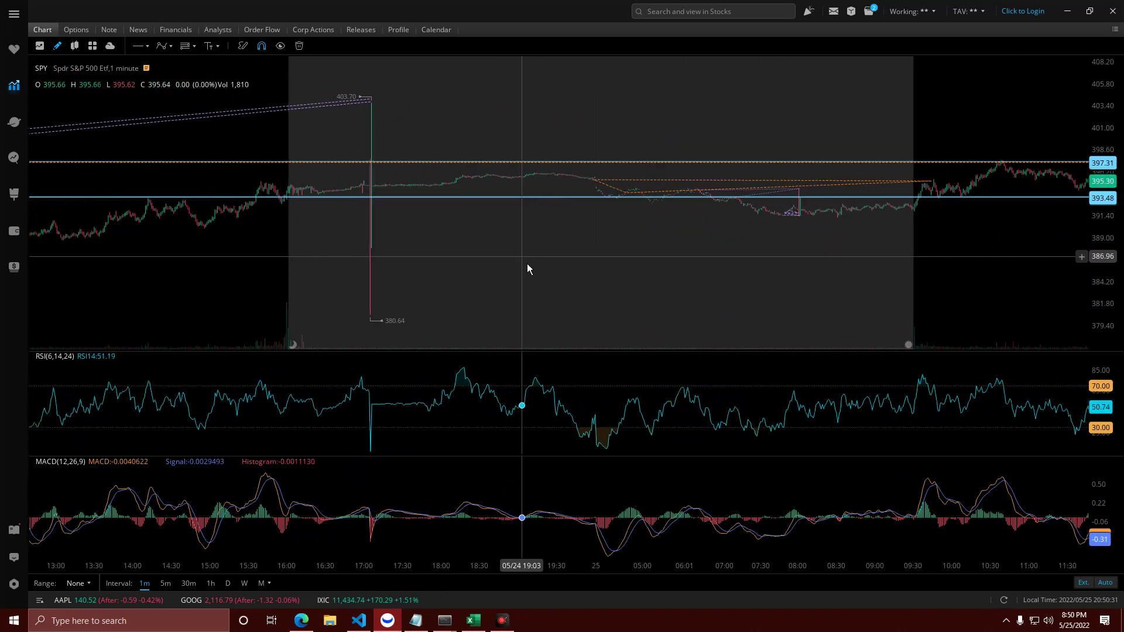
# Compare the 05/25 premarket swings between 04:00 and 07:45 with the 393.48 zone and the orange dashed path.
pyautogui.scroll(-2, 752, 292)
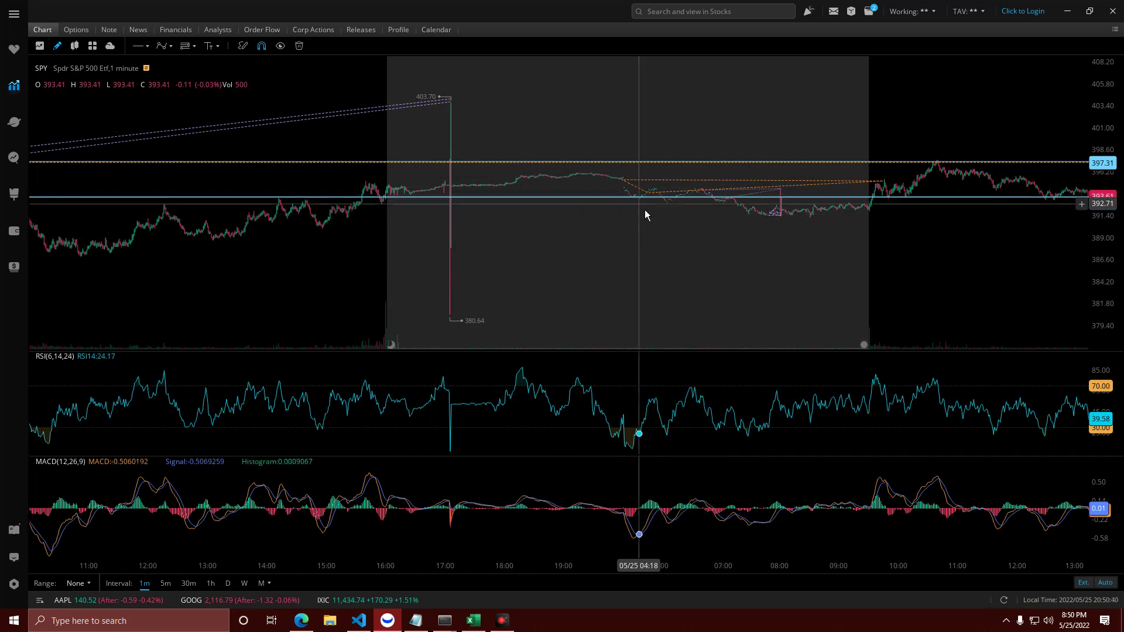
pyautogui.scroll(3, 626, 246)
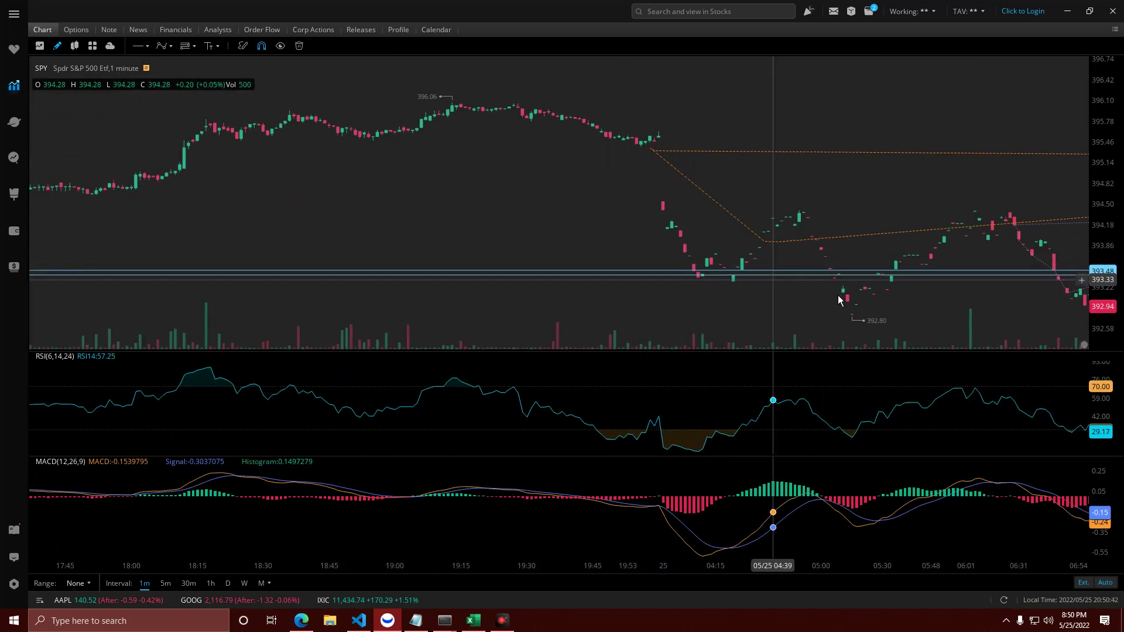
pyautogui.moveTo(837, 295); pyautogui.dragTo(636, 290)
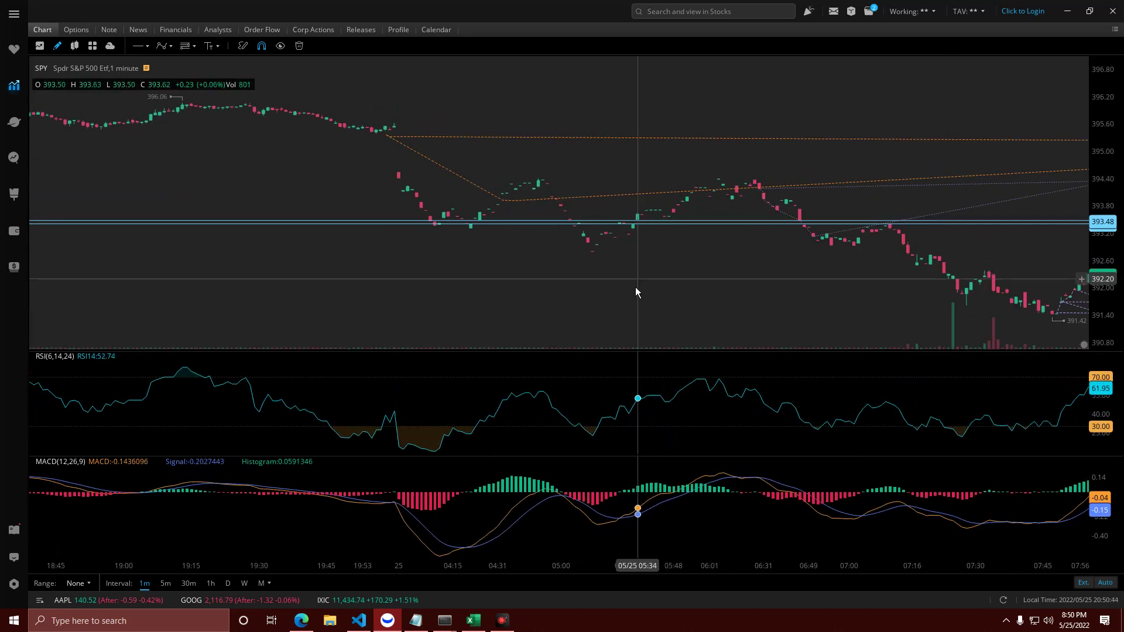
pyautogui.scroll(2, 635, 288)
pyautogui.click(759, 290)
pyautogui.scroll(-1, 696, 280)
pyautogui.moveTo(808, 324); pyautogui.dragTo(549, 291)
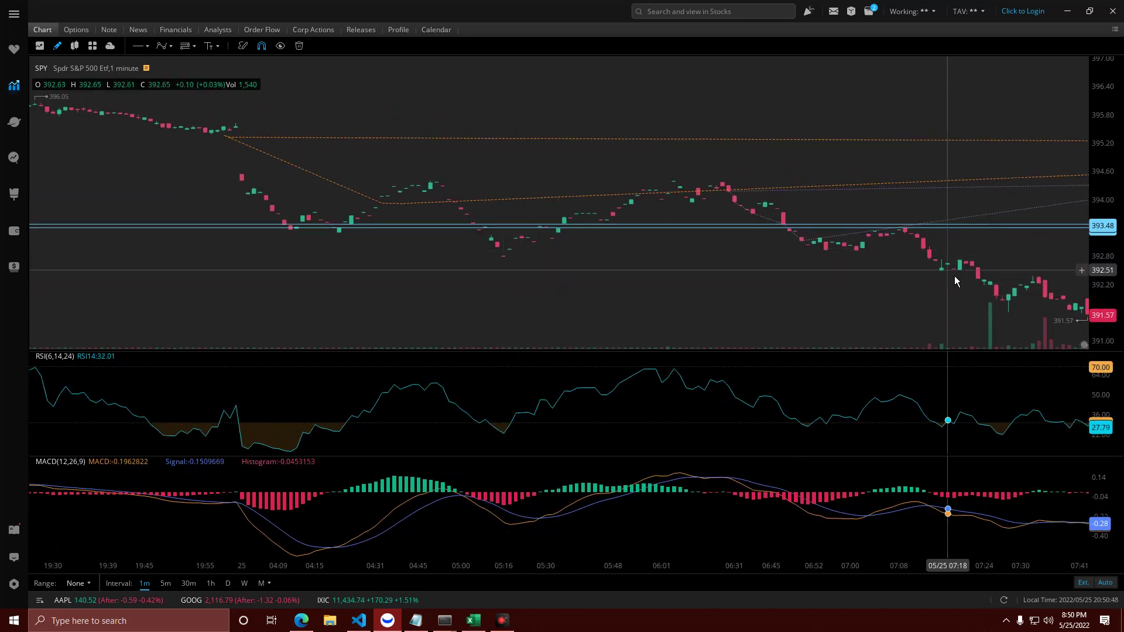
pyautogui.scroll(-5, 634, 308)
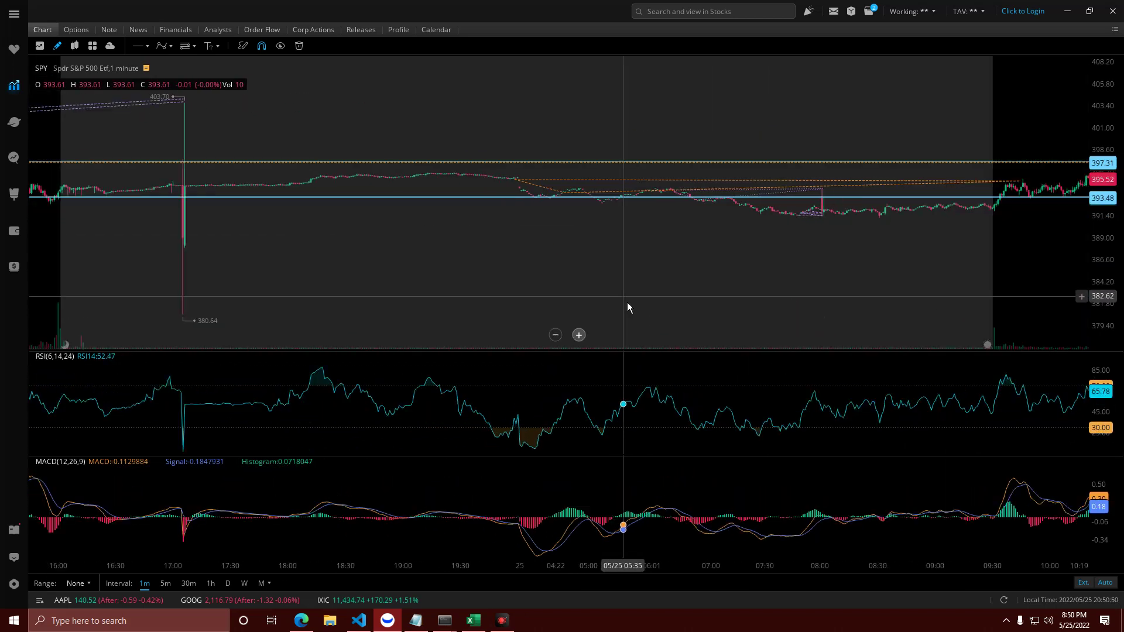
# Lower both light-blue horizontal lines of the 393.48 zone to about 392.8, near the 05/25 premarket low around 05:16.
pyautogui.scroll(5, 627, 302)
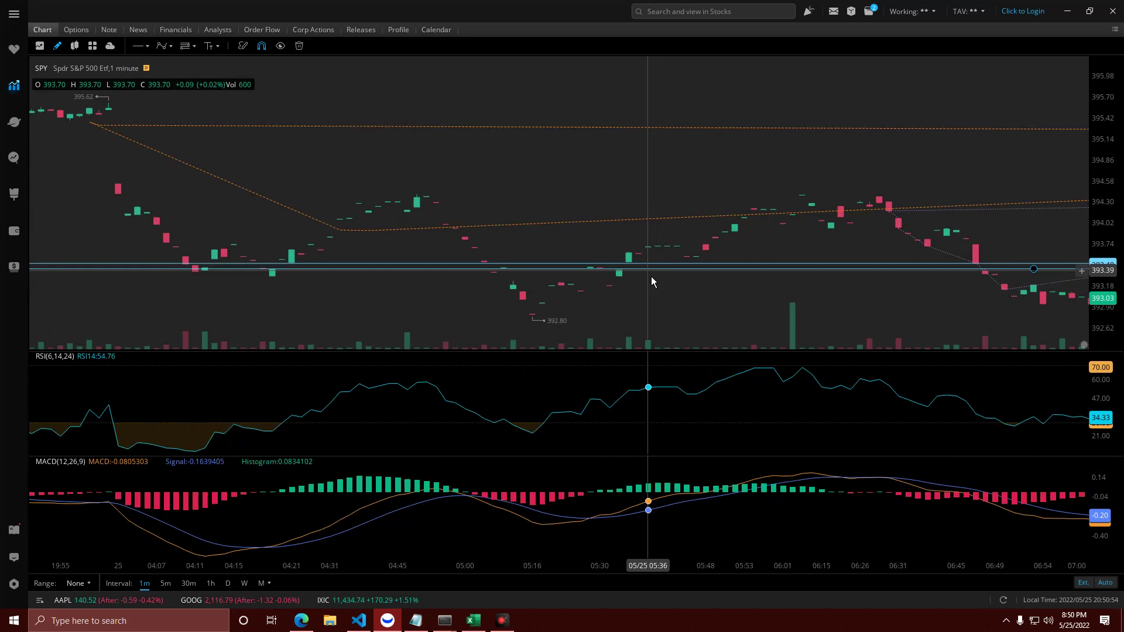
pyautogui.moveTo(650, 277); pyautogui.dragTo(655, 288)
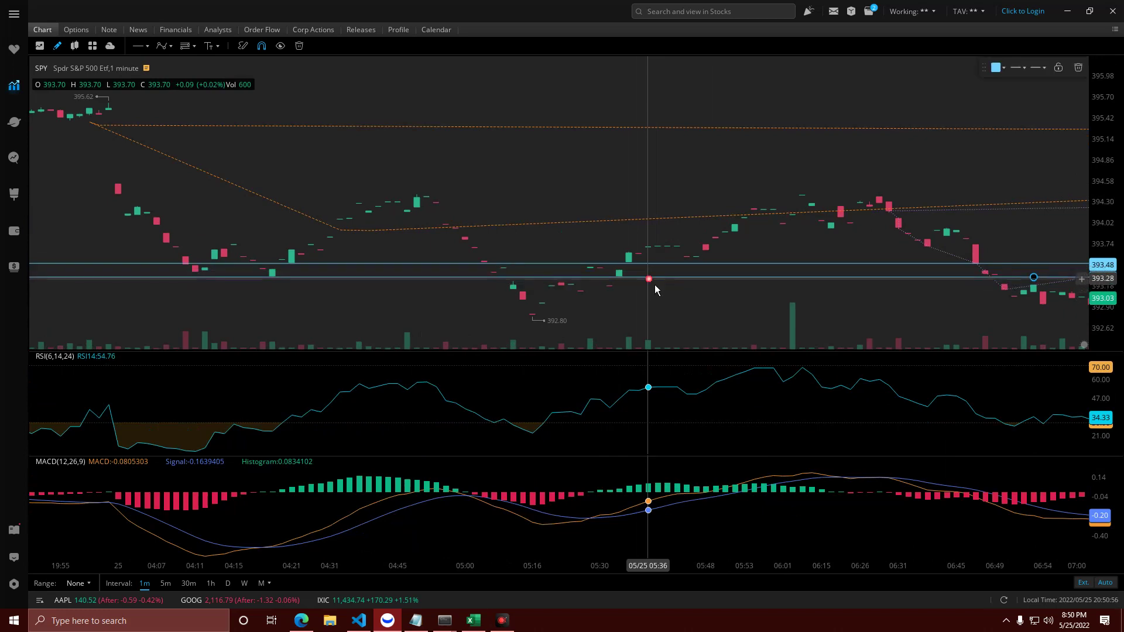
pyautogui.scroll(-2, 539, 312)
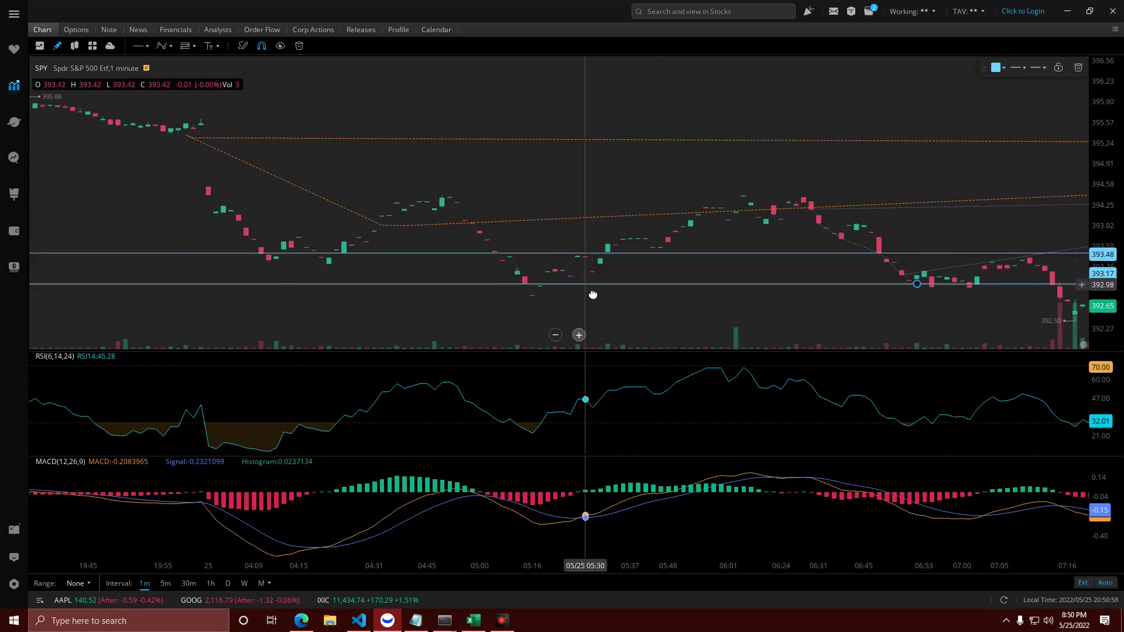
pyautogui.moveTo(592, 295)
pyautogui.mouseDown()
pyautogui.moveTo(610, 260)
pyautogui.moveTo(598, 306)
pyautogui.mouseUp()
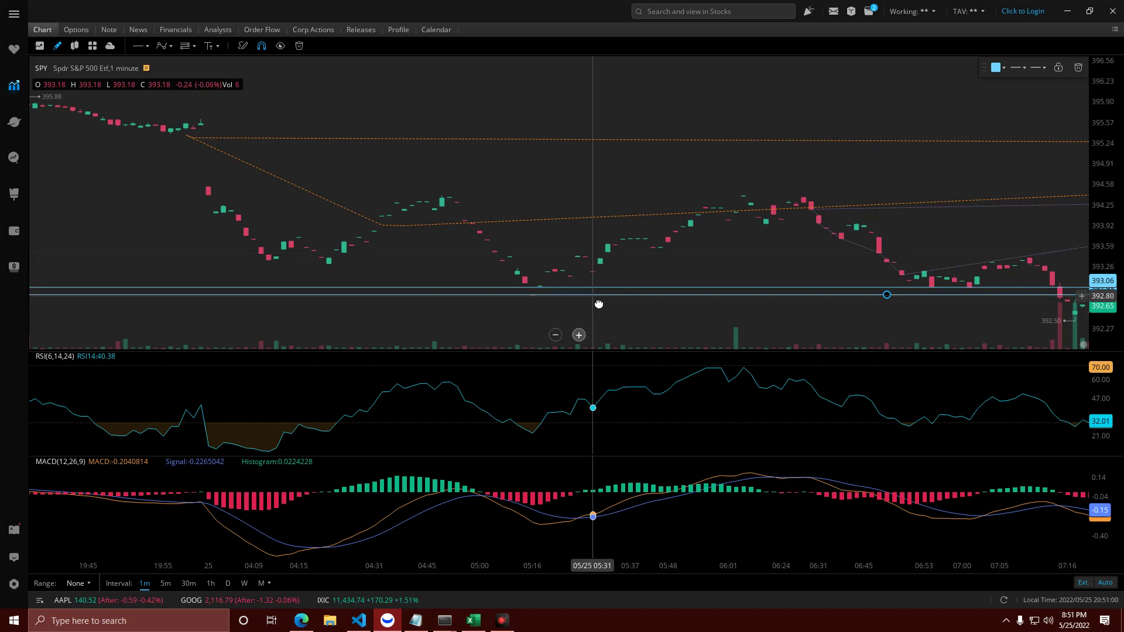
# Raise both lower light-blue lines to about 393.26, along the 05/25 session lows near 12:38 and 13:13.
pyautogui.scroll(-2, 691, 246)
pyautogui.moveTo(815, 309); pyautogui.dragTo(352, 292)
pyautogui.moveTo(948, 281); pyautogui.dragTo(597, 272)
pyautogui.moveTo(1004, 268); pyautogui.dragTo(690, 269)
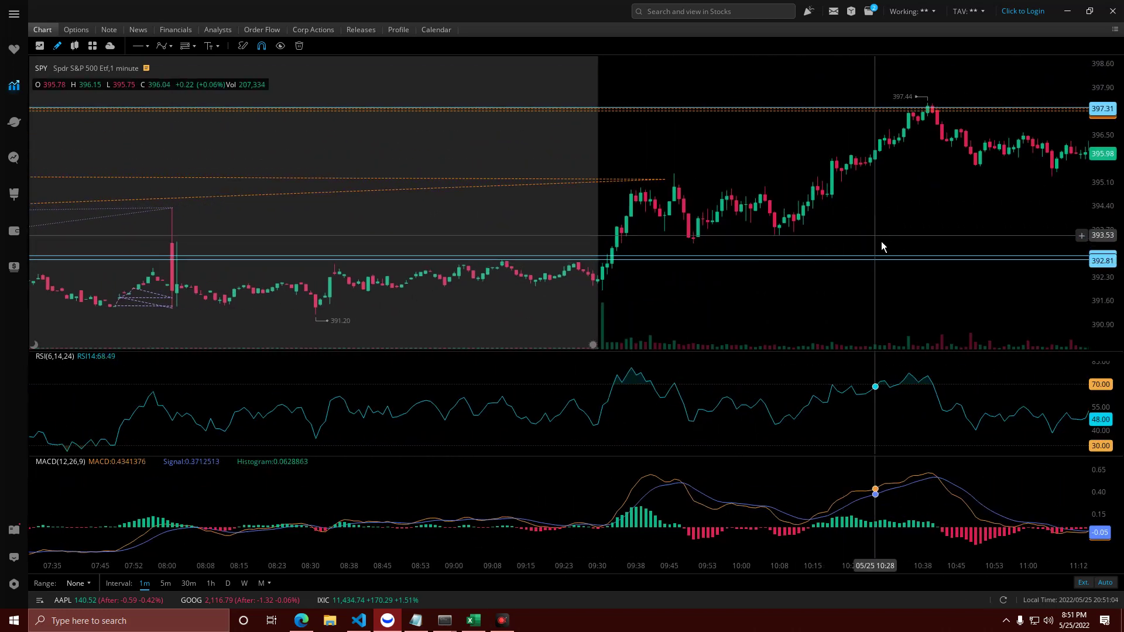
pyautogui.moveTo(882, 246); pyautogui.dragTo(438, 282)
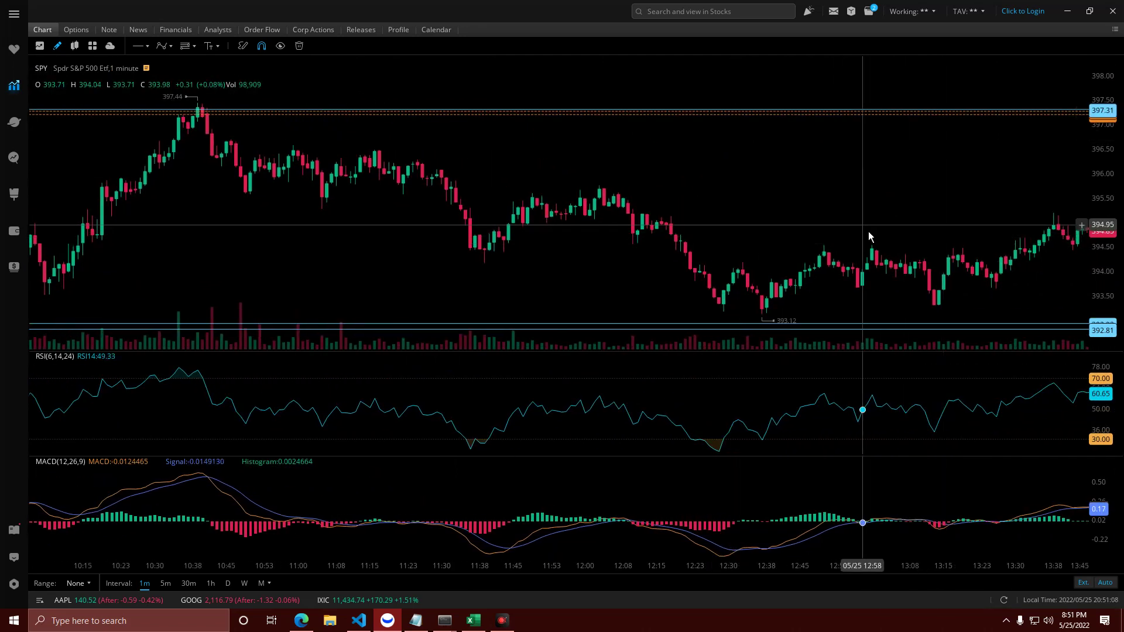
pyautogui.moveTo(869, 233); pyautogui.dragTo(819, 318)
pyautogui.click(864, 314)
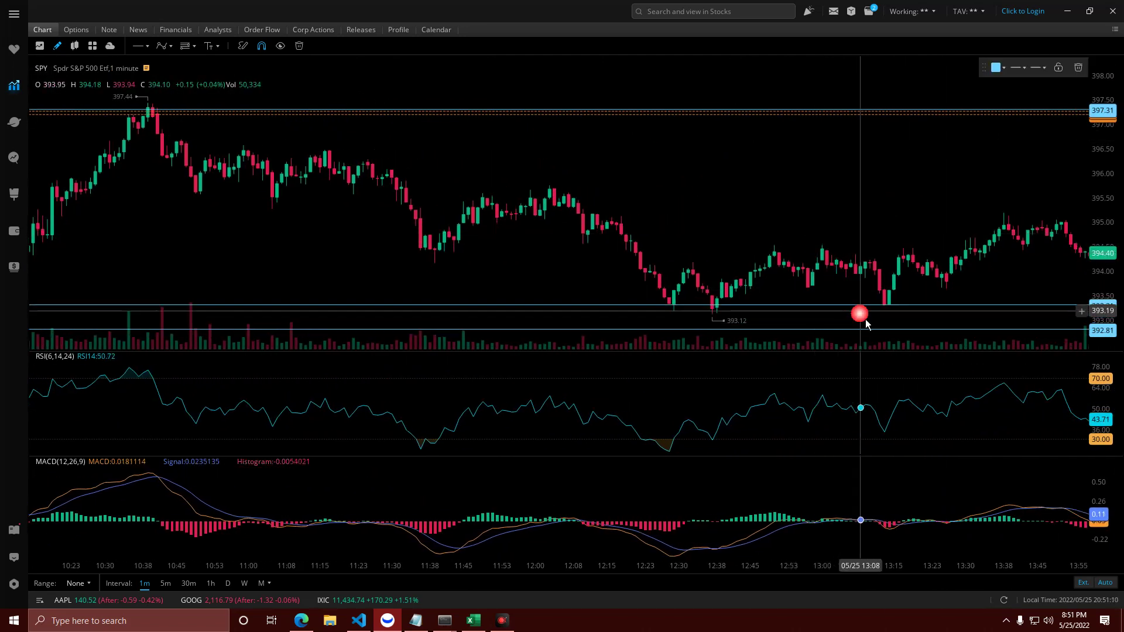
pyautogui.moveTo(858, 318); pyautogui.dragTo(859, 312)
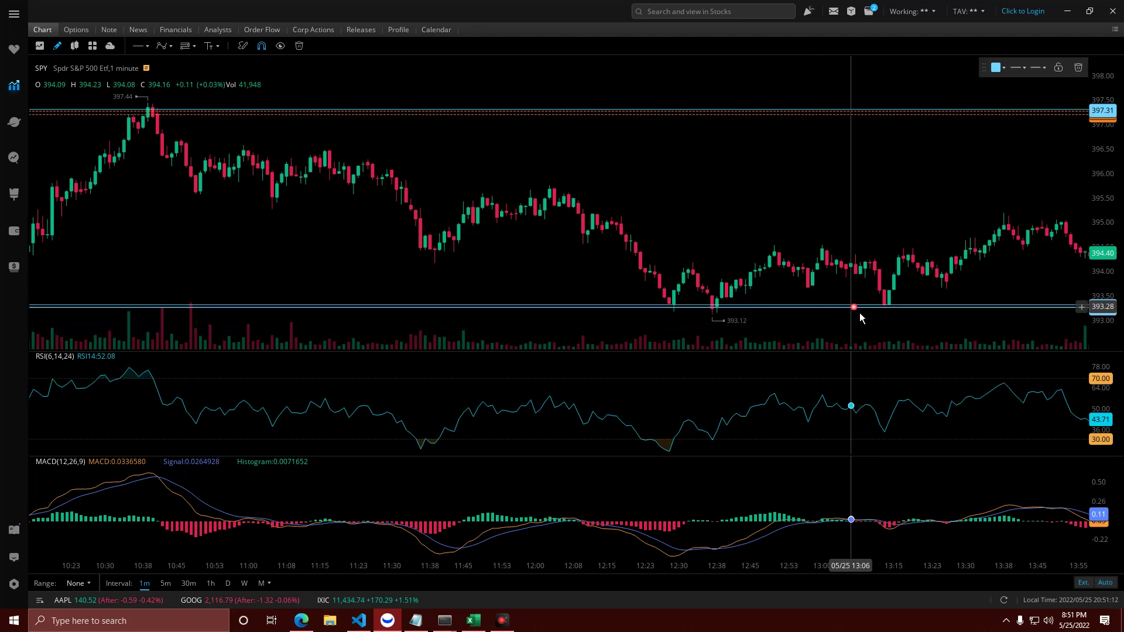
# Check the 393.26 zone against the 05/25 afternoon lows, the premarket decline and the 08:00 spike with its grey path.
pyautogui.moveTo(901, 252); pyautogui.dragTo(726, 222)
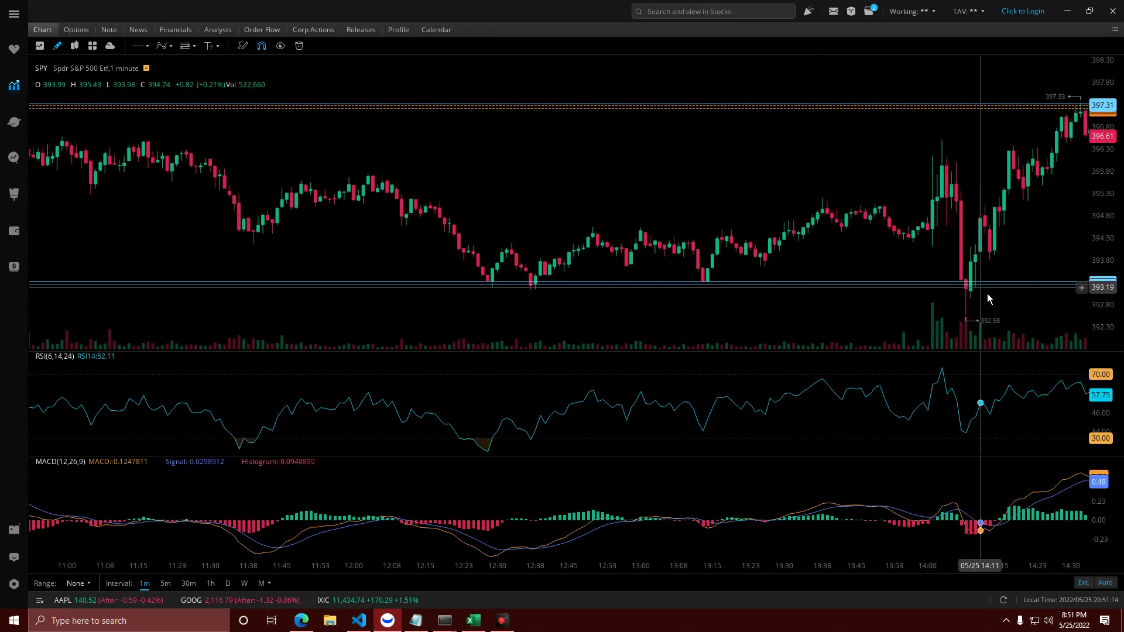
pyautogui.scroll(-2, 685, 240)
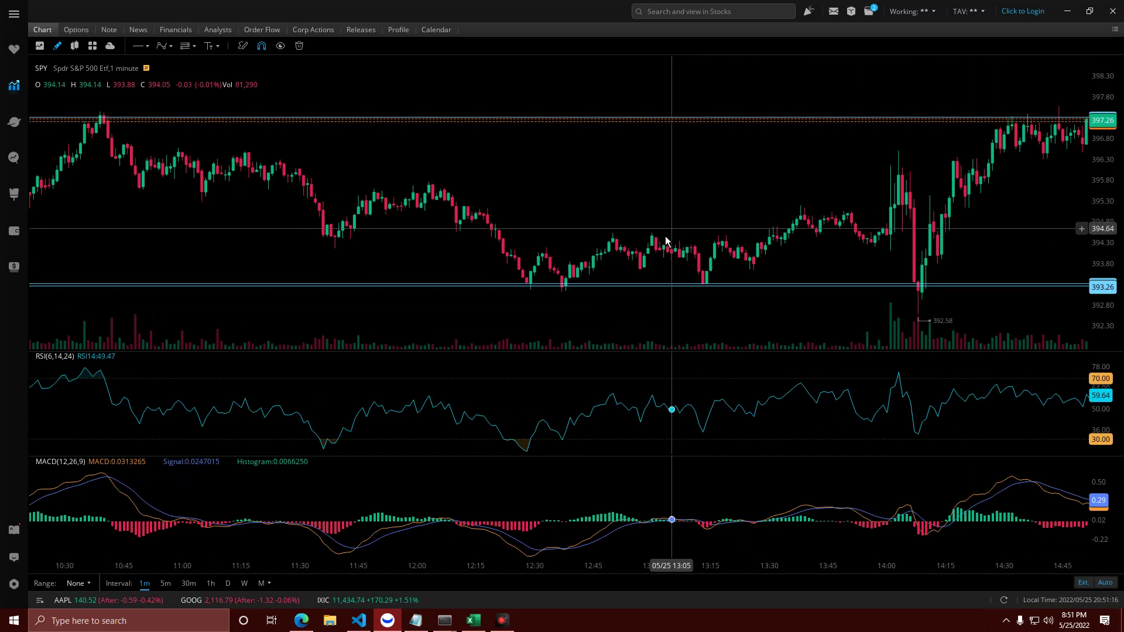
pyautogui.moveTo(632, 237); pyautogui.dragTo(965, 252)
pyautogui.moveTo(428, 217); pyautogui.dragTo(434, 224)
pyautogui.scroll(10, 433, 229)
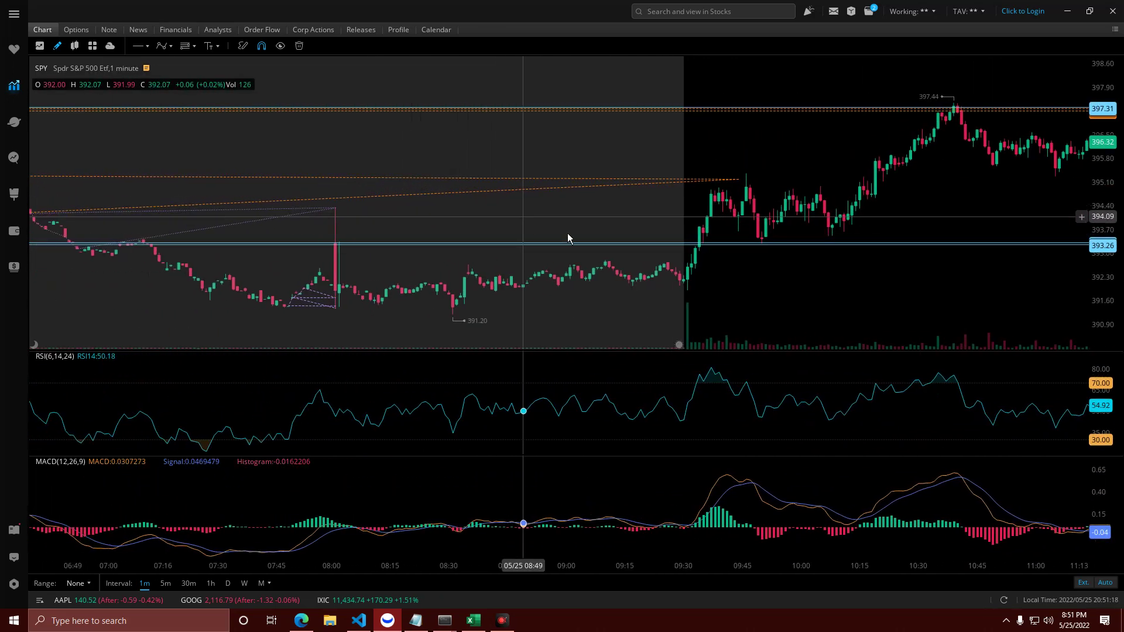
pyautogui.scroll(5, 433, 305)
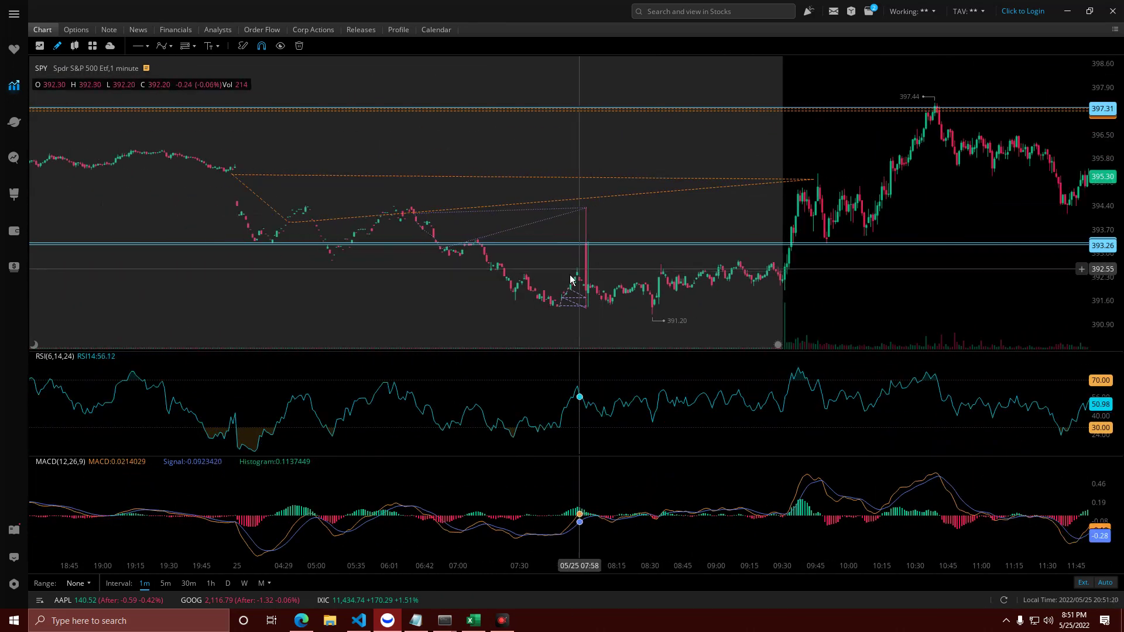
pyautogui.scroll(-2, 408, 280)
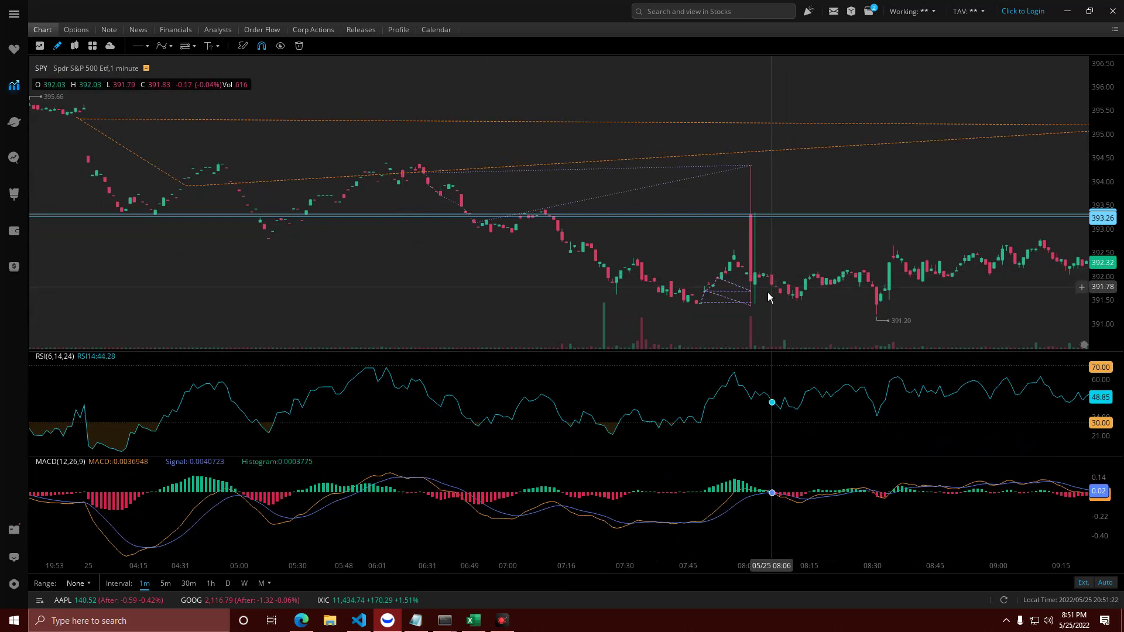
pyautogui.moveTo(848, 202); pyautogui.dragTo(609, 208)
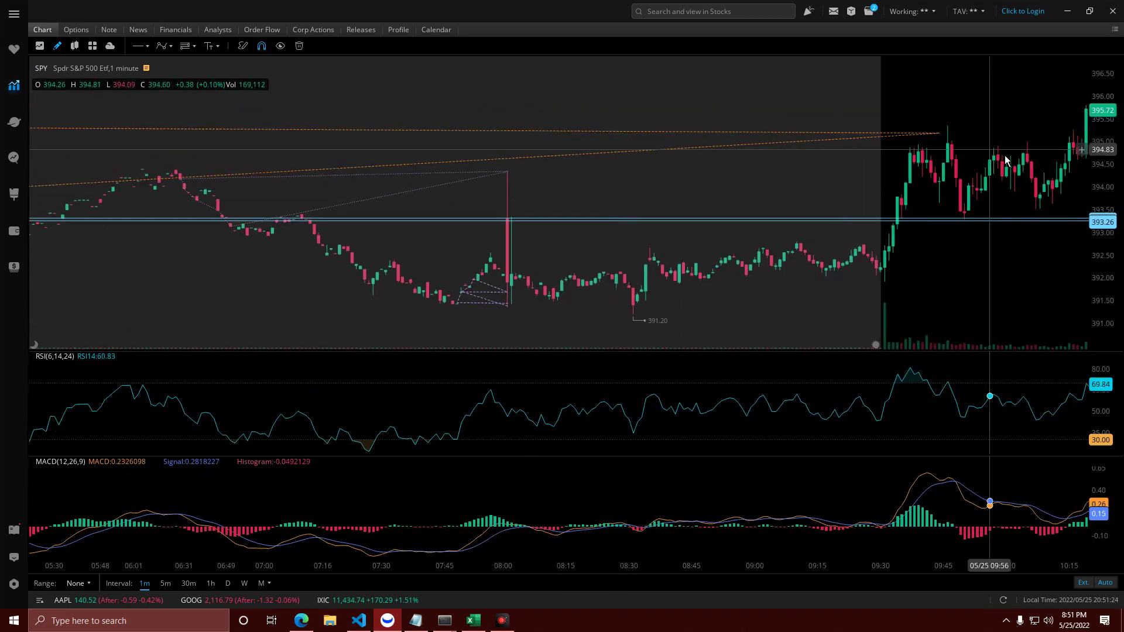
pyautogui.moveTo(64, 283); pyautogui.dragTo(517, 251)
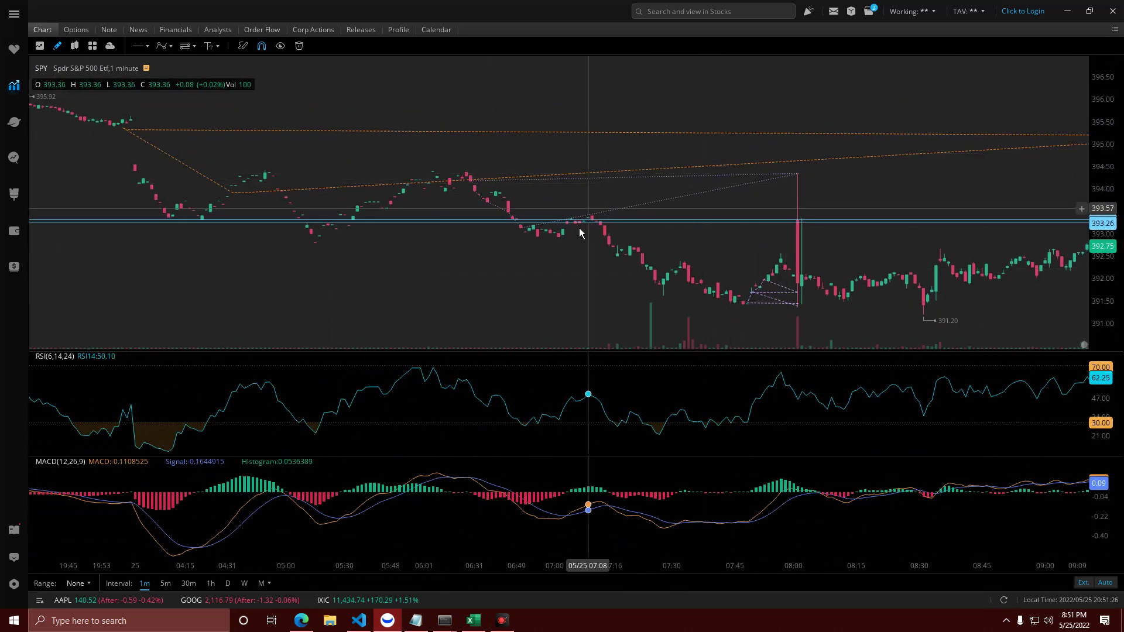
pyautogui.click(472, 181)
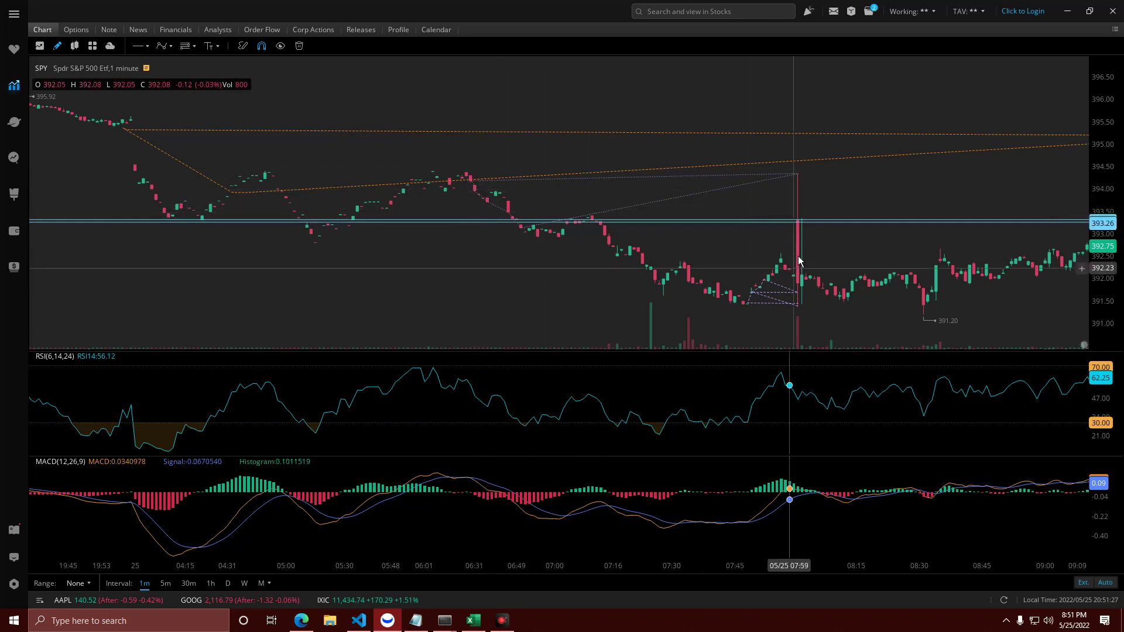
pyautogui.click(805, 226)
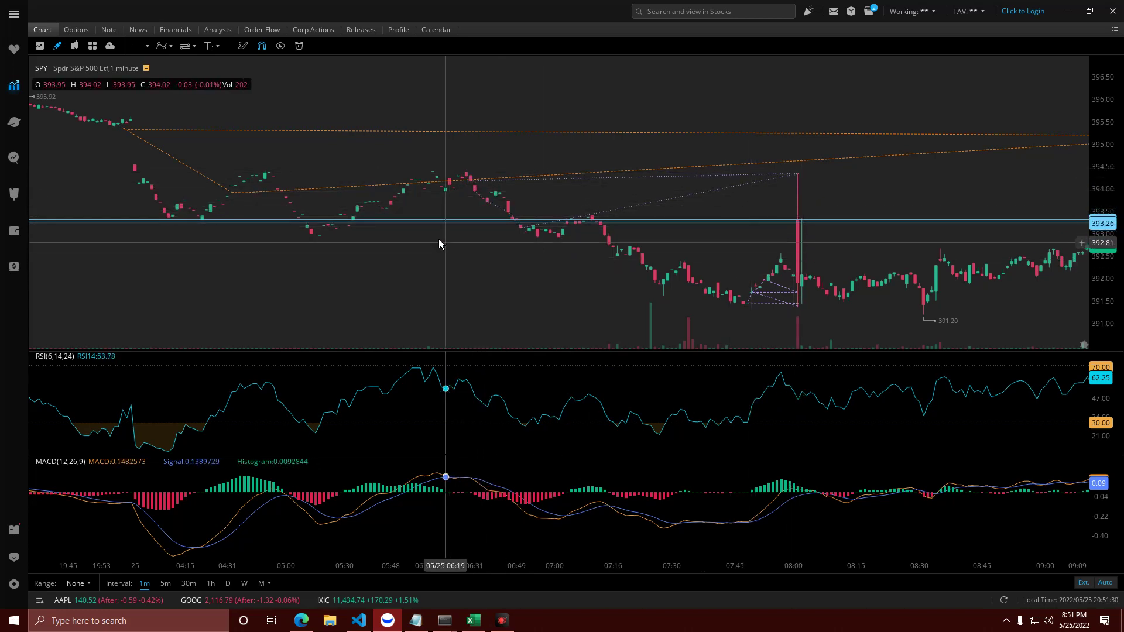
# Examine the gap between the 05/24 20:00 close and the 05/25 04:00 premarket candles against the light-blue zone and the wider price range.
pyautogui.scroll(-4, 439, 241)
pyautogui.moveTo(651, 156); pyautogui.dragTo(760, 163)
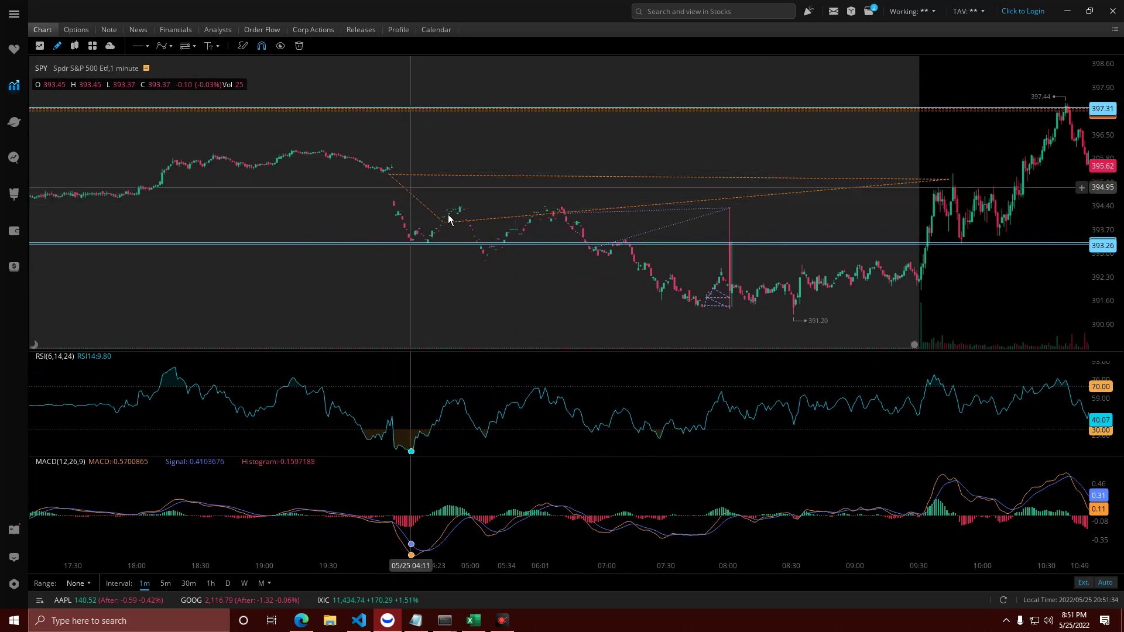
pyautogui.click(260, 244)
pyautogui.scroll(-1, 842, 170)
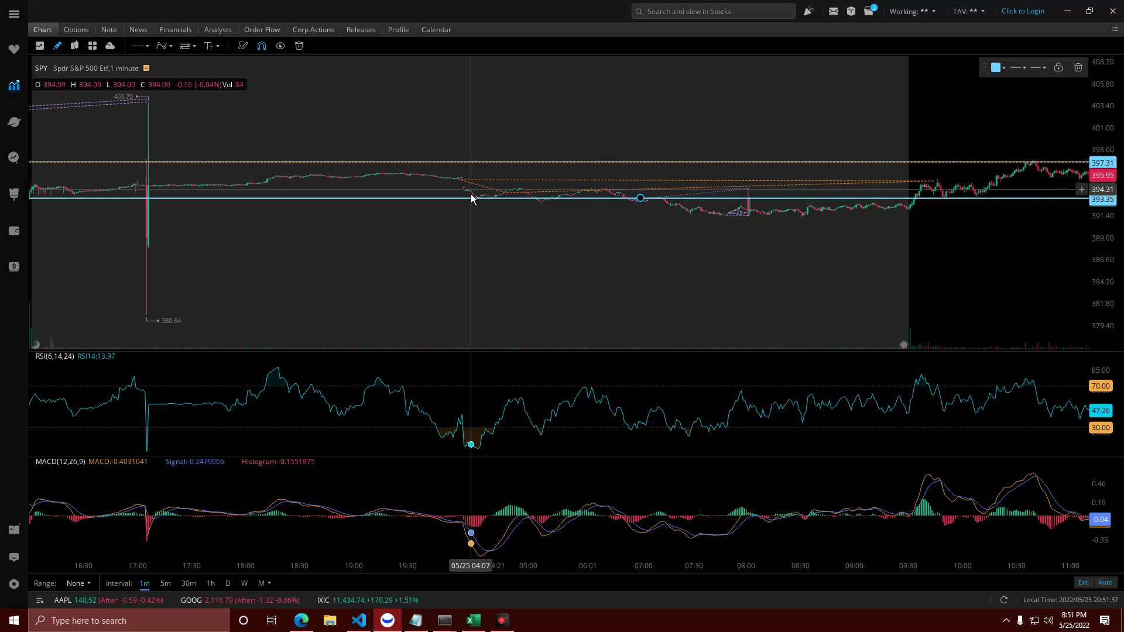
pyautogui.scroll(2, 471, 198)
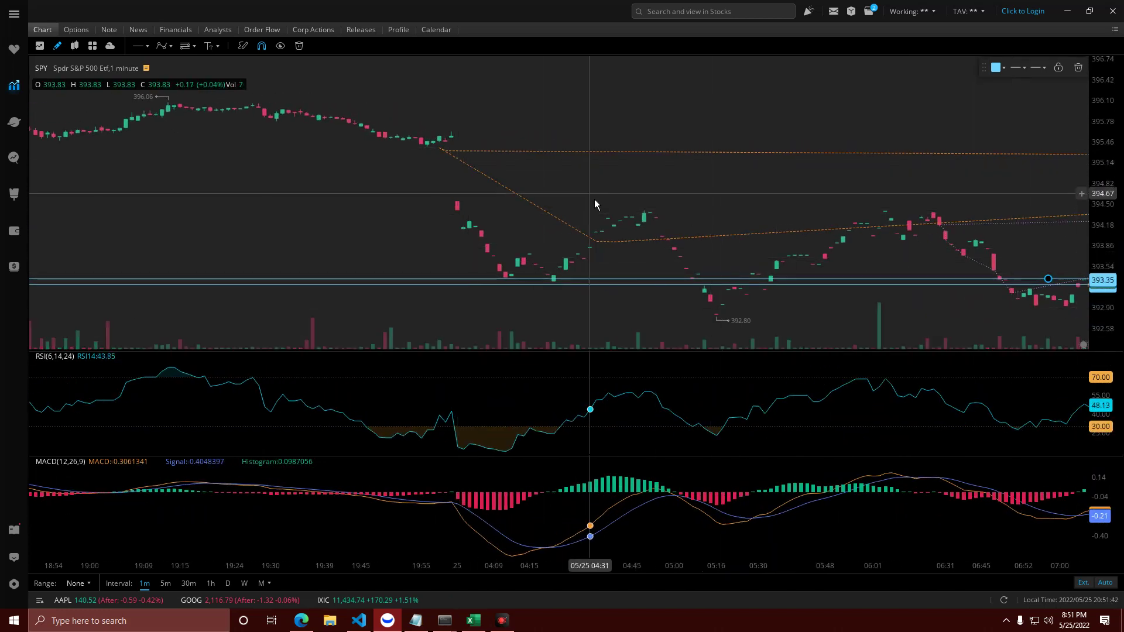
pyautogui.scroll(-2, 483, 223)
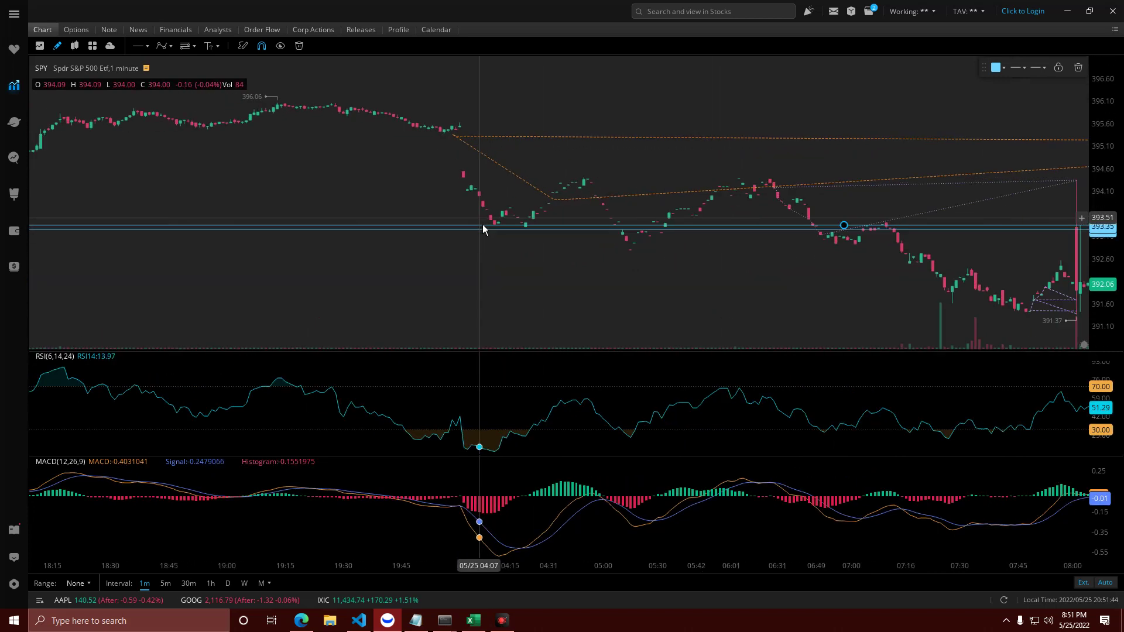
pyautogui.scroll(-2, 486, 215)
pyautogui.scroll(4, 443, 230)
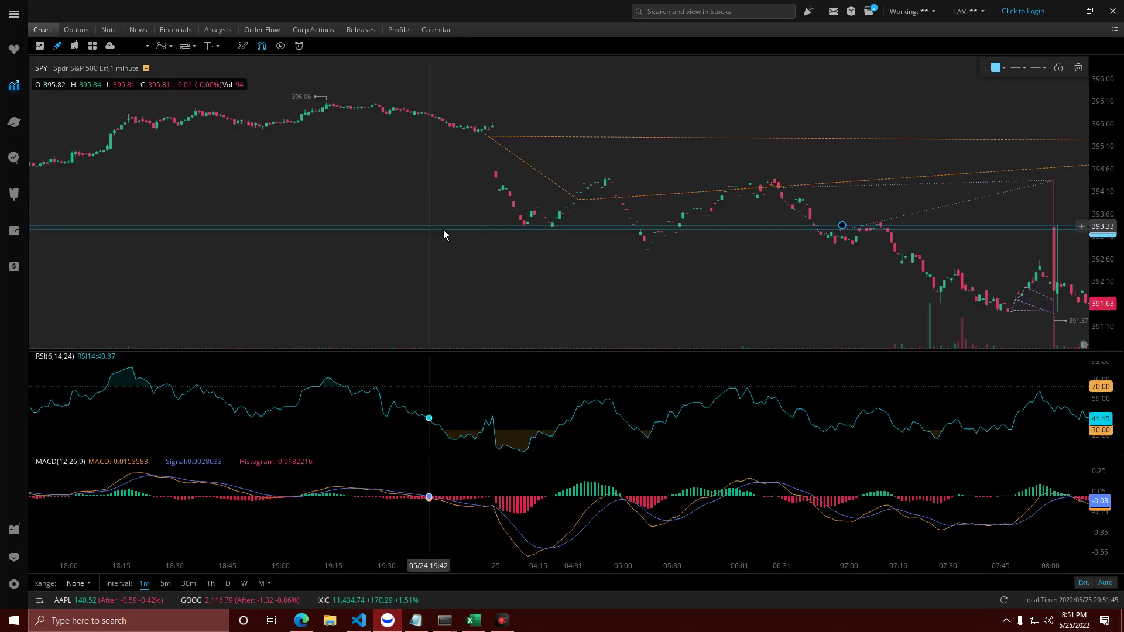
pyautogui.scroll(-2, 444, 228)
pyautogui.scroll(-2, 471, 208)
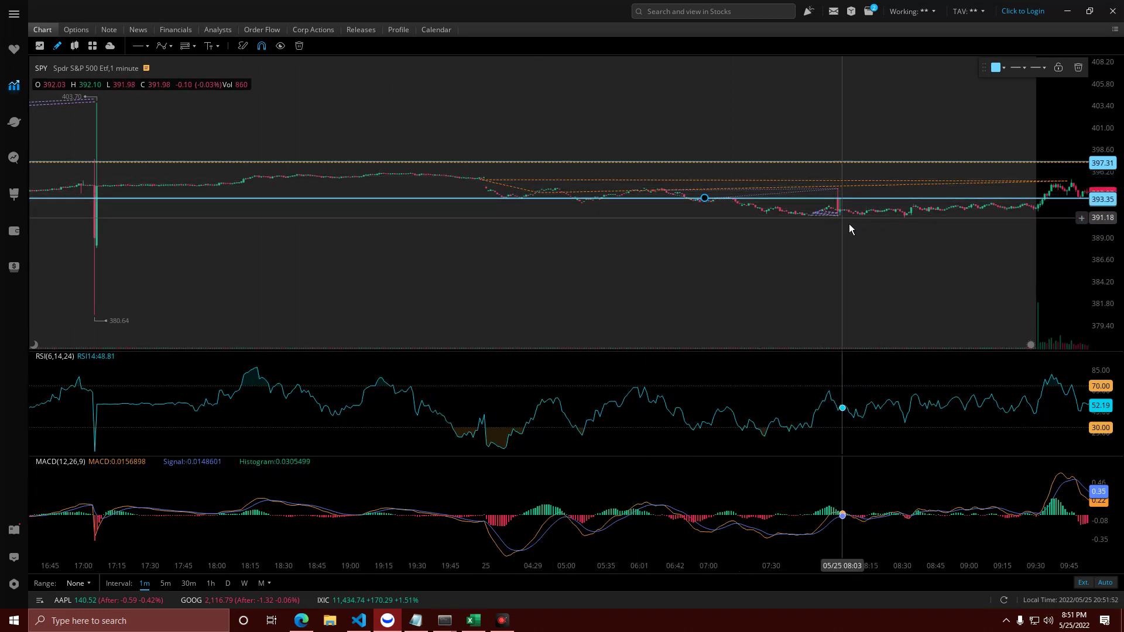
pyautogui.scroll(-5, 797, 221)
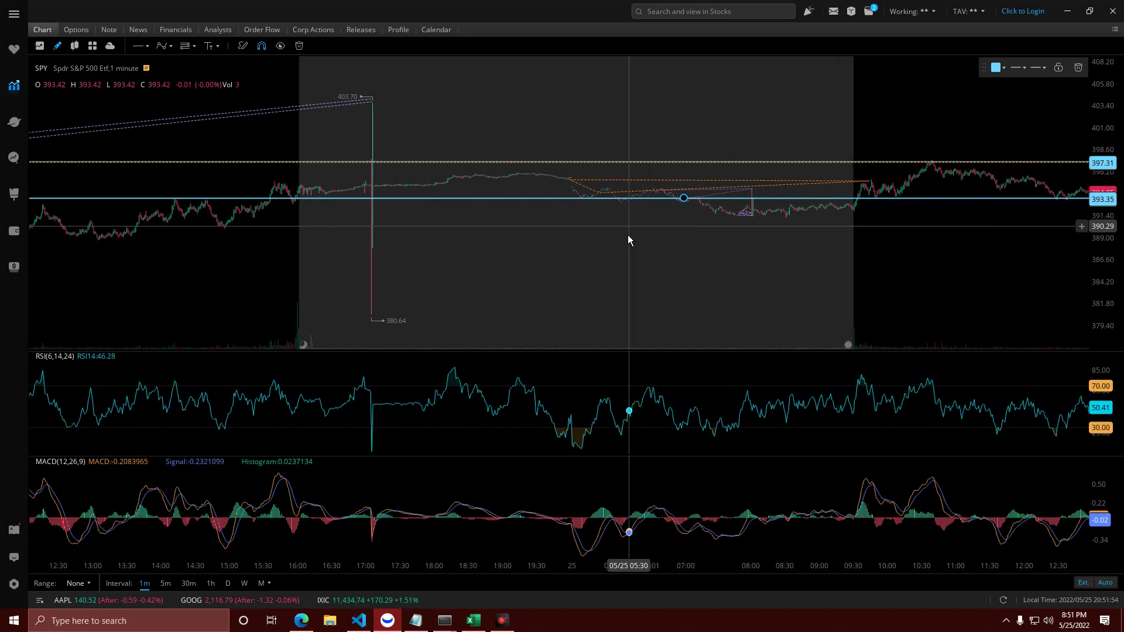
# Move both lower light-blue lines to about 393.55, at the lower corner of the purple dashed path on the 05/24 premarket gap.
pyautogui.moveTo(317, 301); pyautogui.dragTo(737, 326)
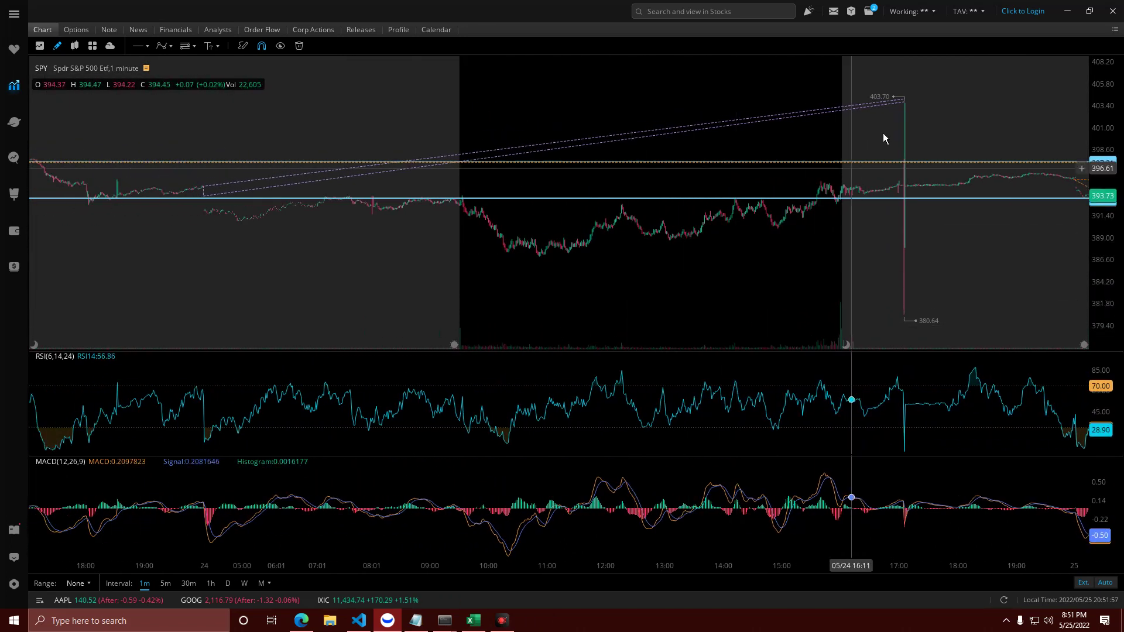
pyautogui.scroll(5, 301, 308)
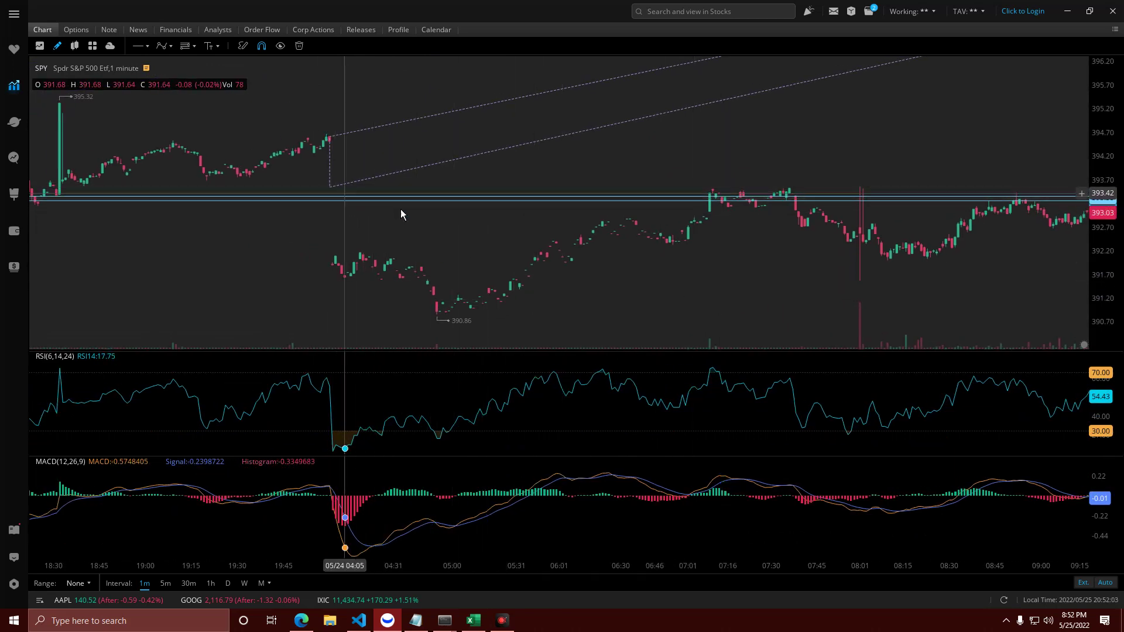
pyautogui.moveTo(519, 209); pyautogui.dragTo(519, 196)
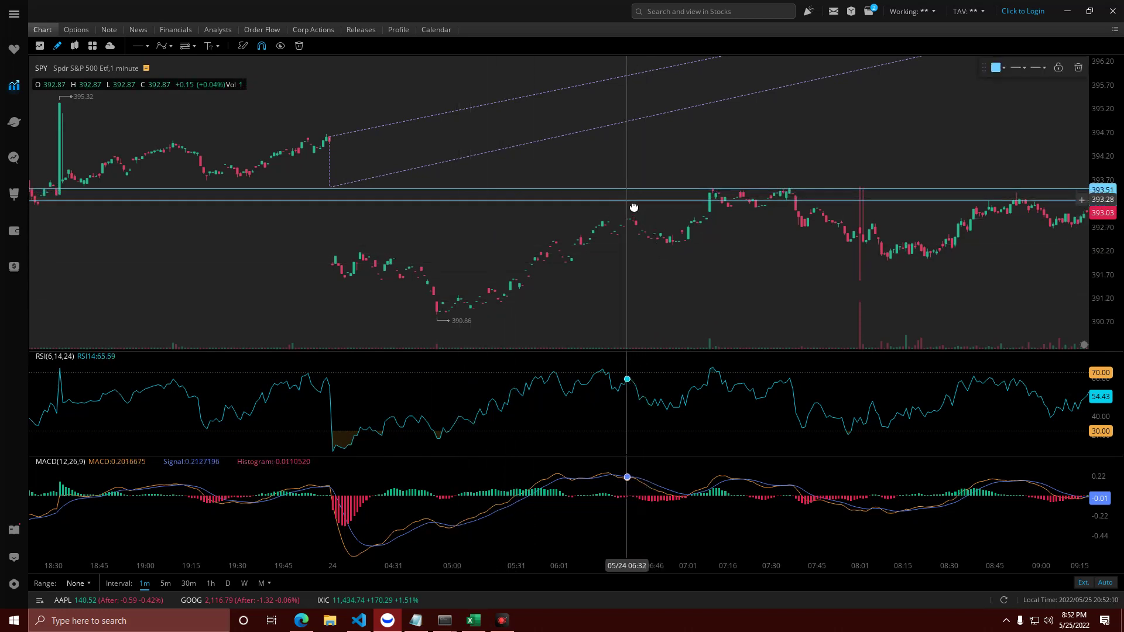
pyautogui.moveTo(634, 207); pyautogui.dragTo(639, 193)
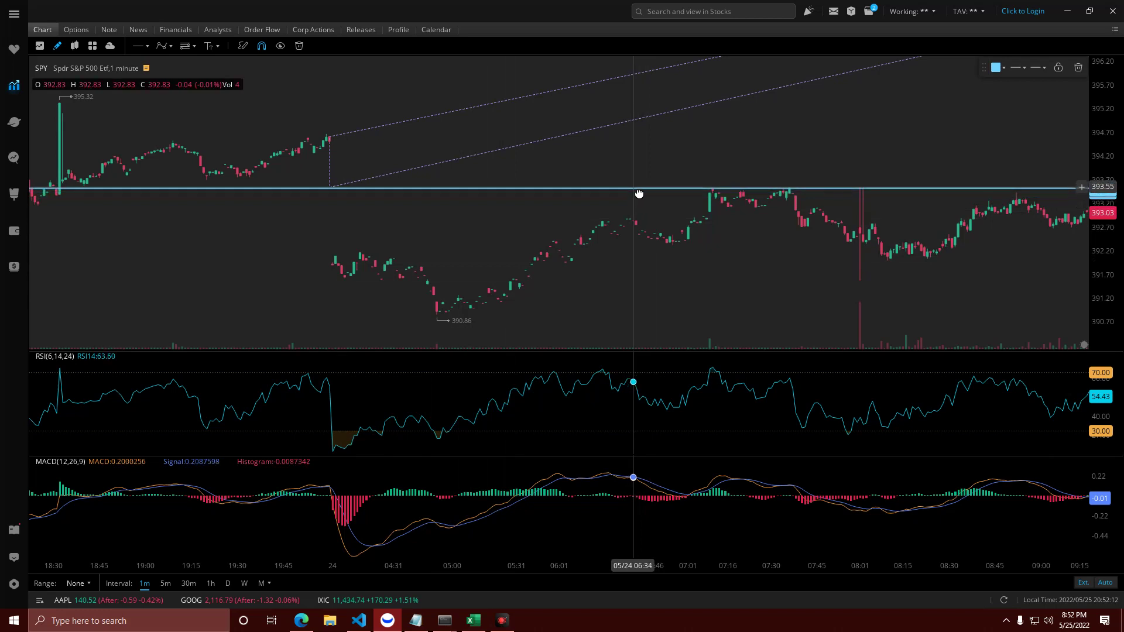
pyautogui.click(596, 206)
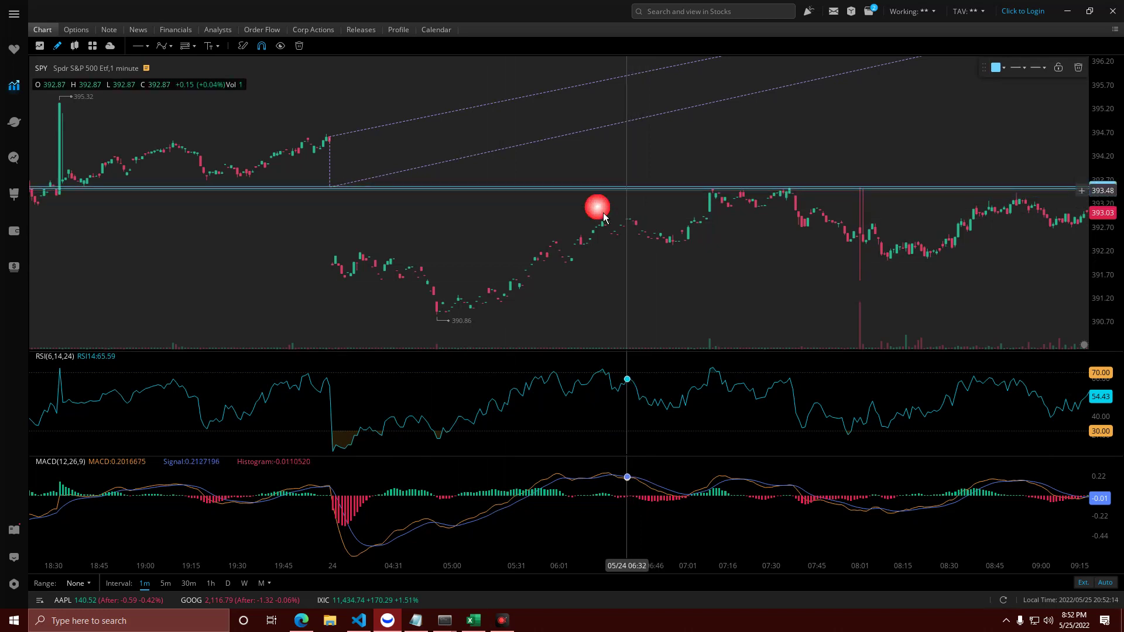
pyautogui.scroll(-2, 493, 242)
pyautogui.scroll(-1, 481, 251)
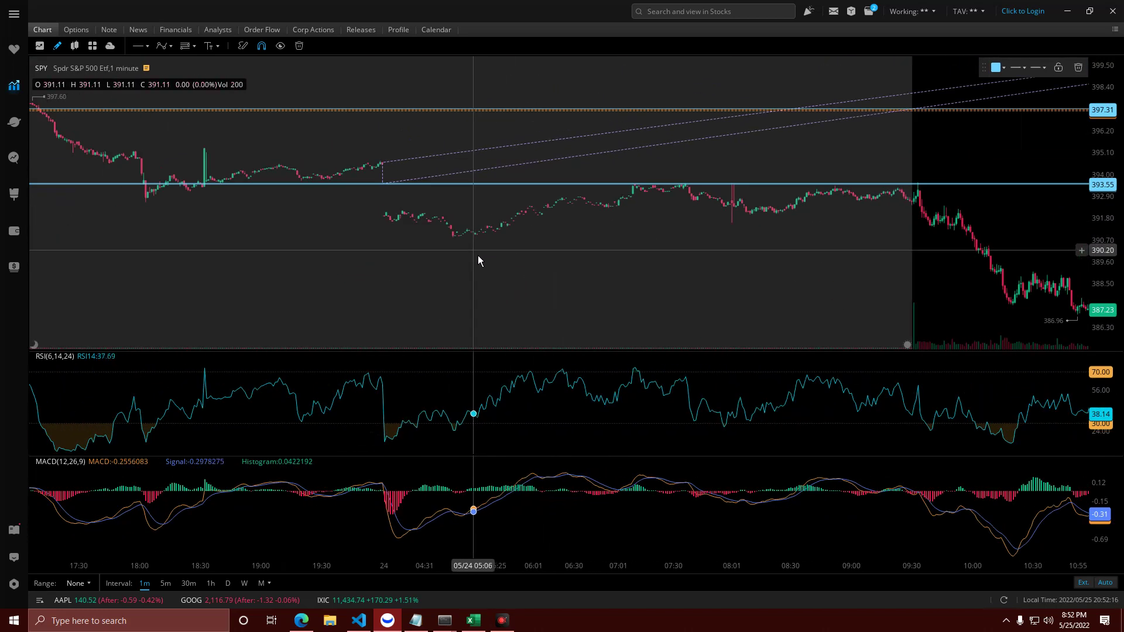
# Examine the sessions from 05/24 back to 05/19 against the light-blue lines near 397.31 and 393.51.
pyautogui.moveTo(171, 230); pyautogui.dragTo(605, 259)
pyautogui.scroll(-2, 403, 248)
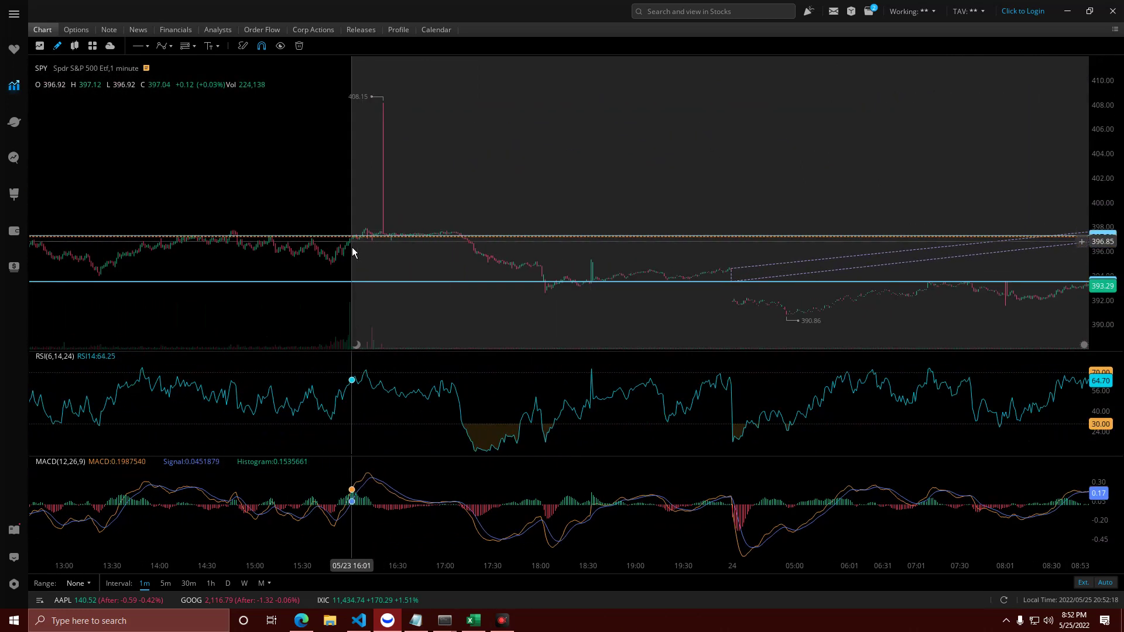
pyautogui.moveTo(275, 170); pyautogui.dragTo(406, 161)
pyautogui.scroll(-2, 237, 164)
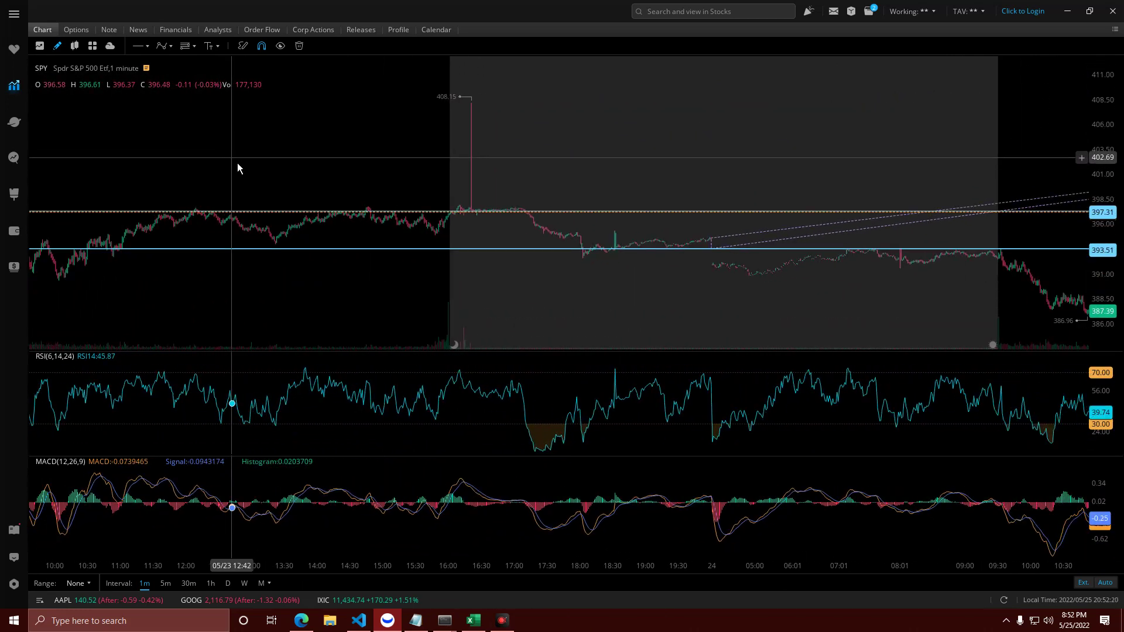
pyautogui.moveTo(237, 164); pyautogui.dragTo(350, 157)
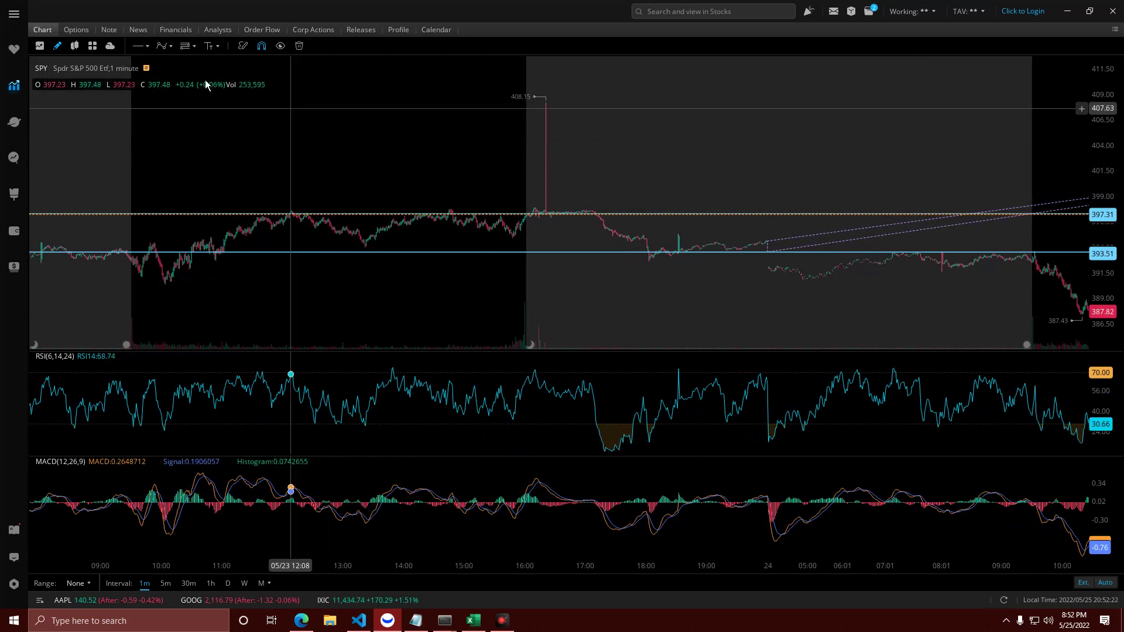
pyautogui.moveTo(268, 157); pyautogui.dragTo(379, 161)
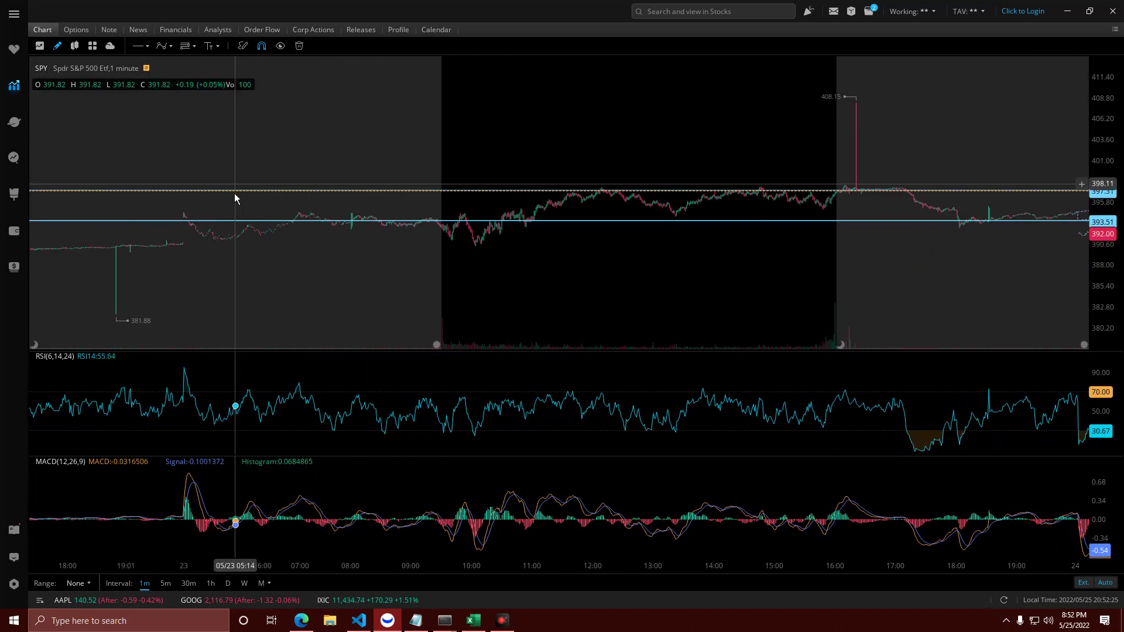
pyautogui.moveTo(239, 178); pyautogui.dragTo(445, 173)
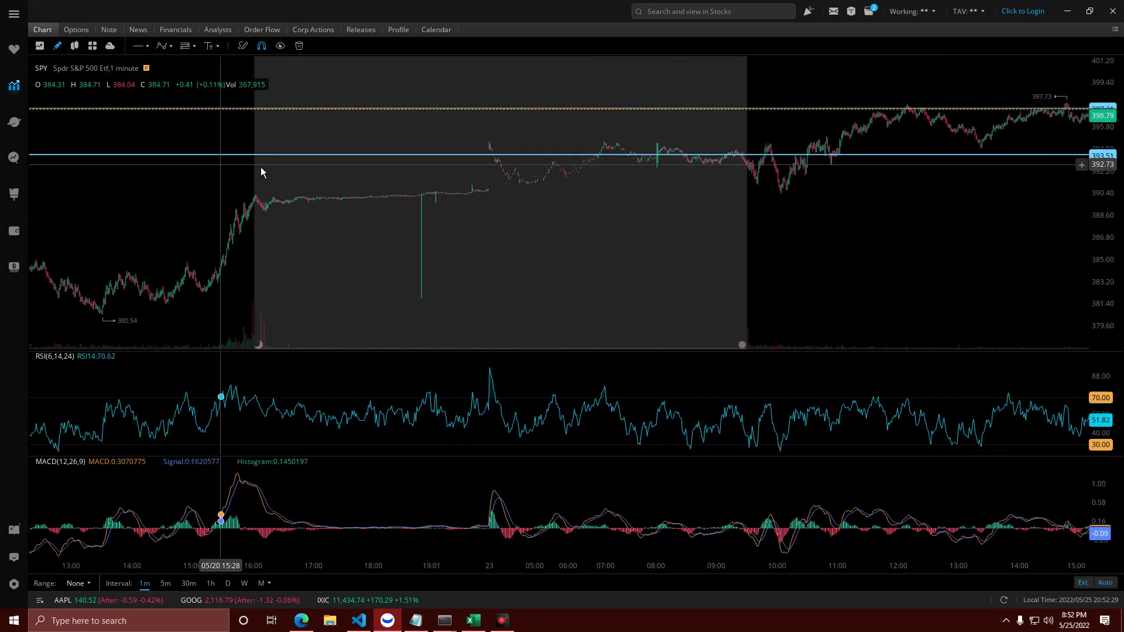
pyautogui.moveTo(261, 171); pyautogui.dragTo(467, 172)
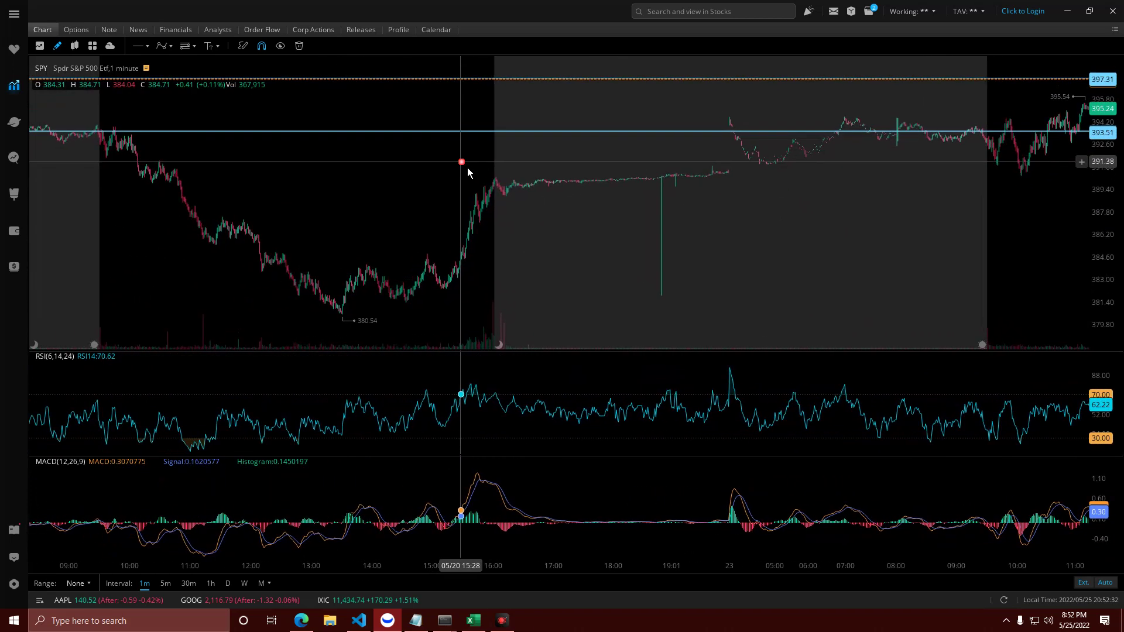
pyautogui.moveTo(324, 191); pyautogui.dragTo(517, 201)
pyautogui.moveTo(176, 221); pyautogui.dragTo(640, 273)
pyautogui.moveTo(341, 276); pyautogui.dragTo(689, 306)
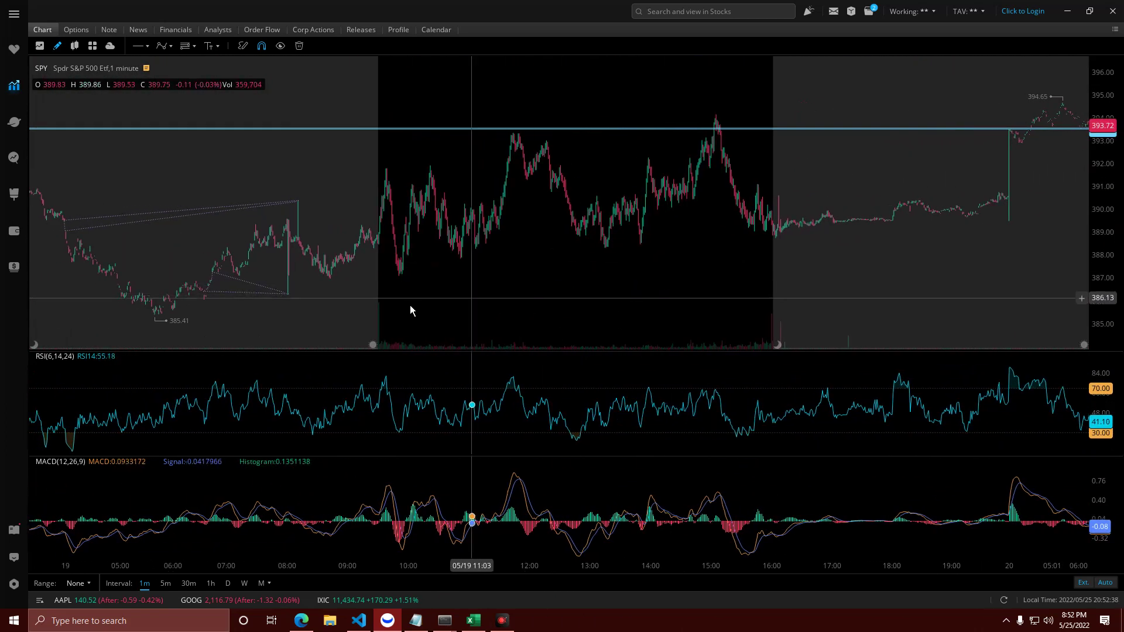
pyautogui.moveTo(410, 310); pyautogui.dragTo(567, 322)
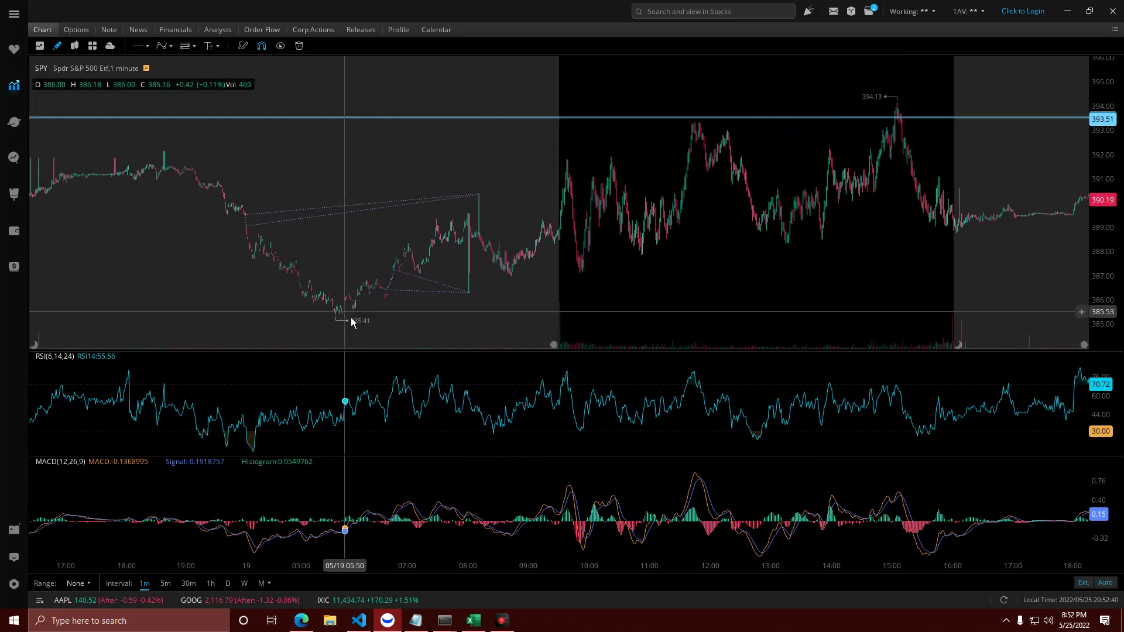
# Move the left corners of the purple path on the 05/19 premarket gap onto the last 05/18 after-hours candles.
pyautogui.scroll(5, 283, 320)
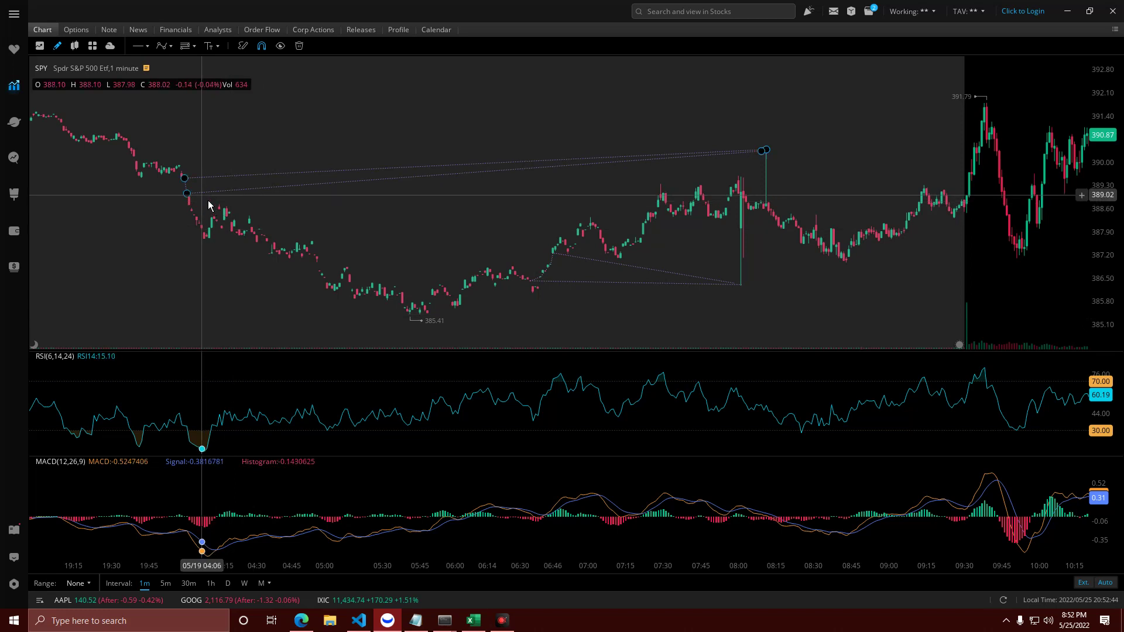
pyautogui.moveTo(192, 200)
pyautogui.mouseDown()
pyautogui.moveTo(198, 220)
pyautogui.moveTo(195, 211)
pyautogui.mouseUp()
pyautogui.click(183, 321)
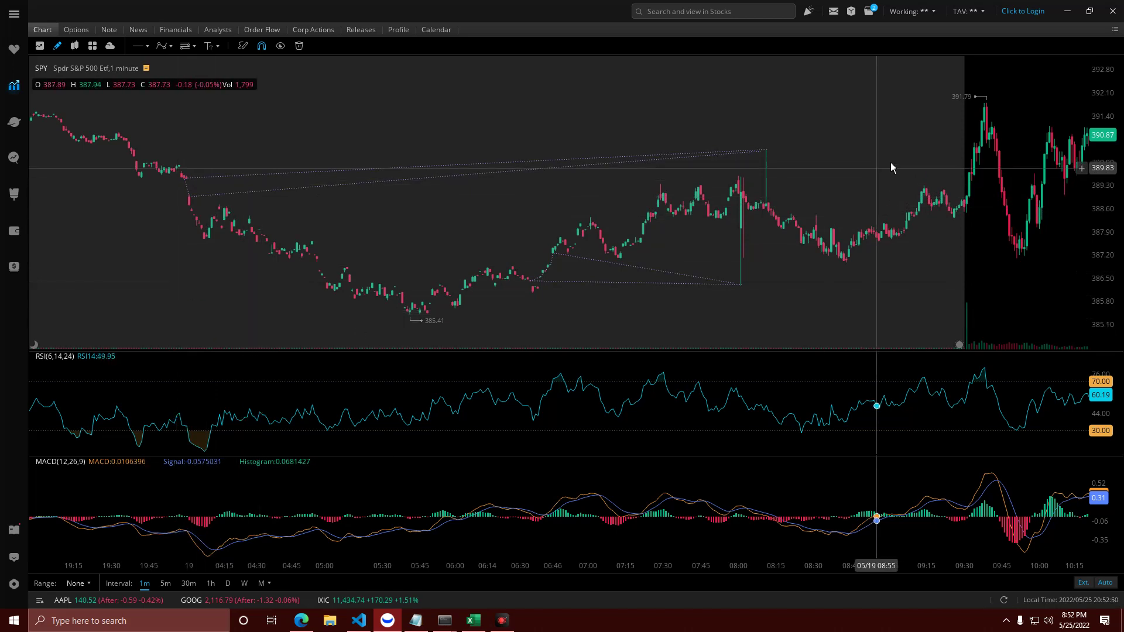
pyautogui.click(195, 194)
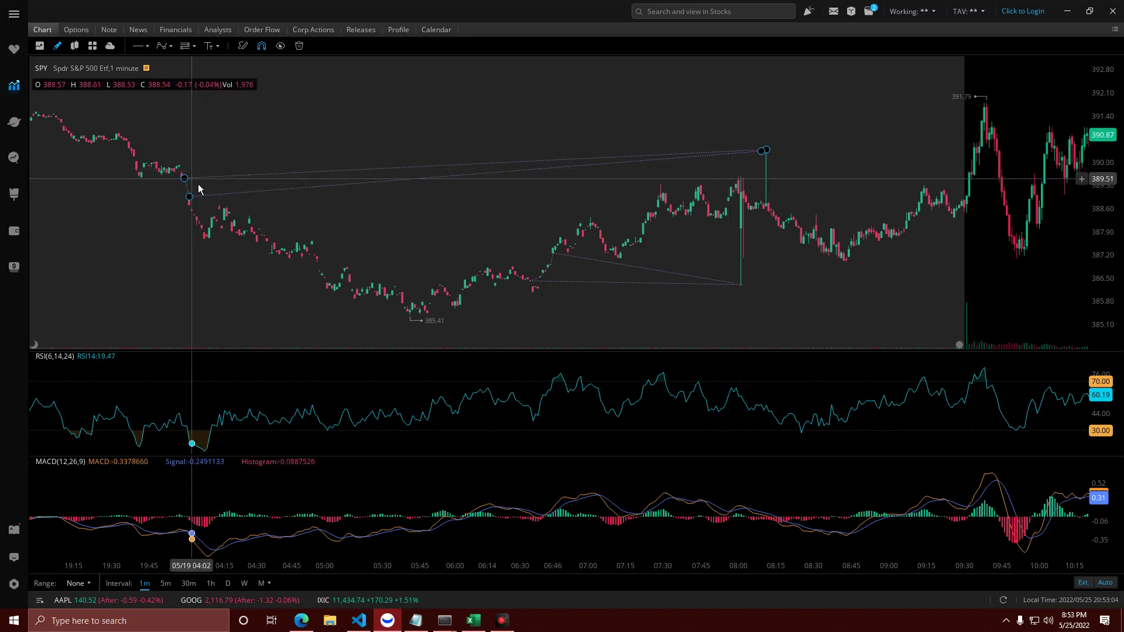
pyautogui.moveTo(192, 183); pyautogui.dragTo(186, 171)
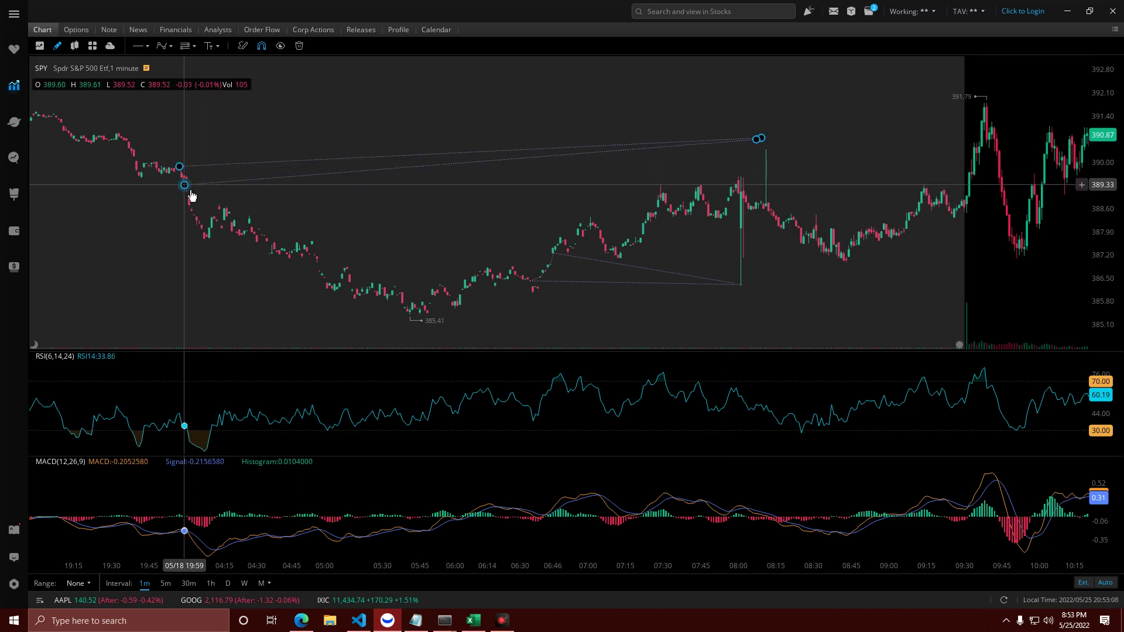
pyautogui.click(318, 251)
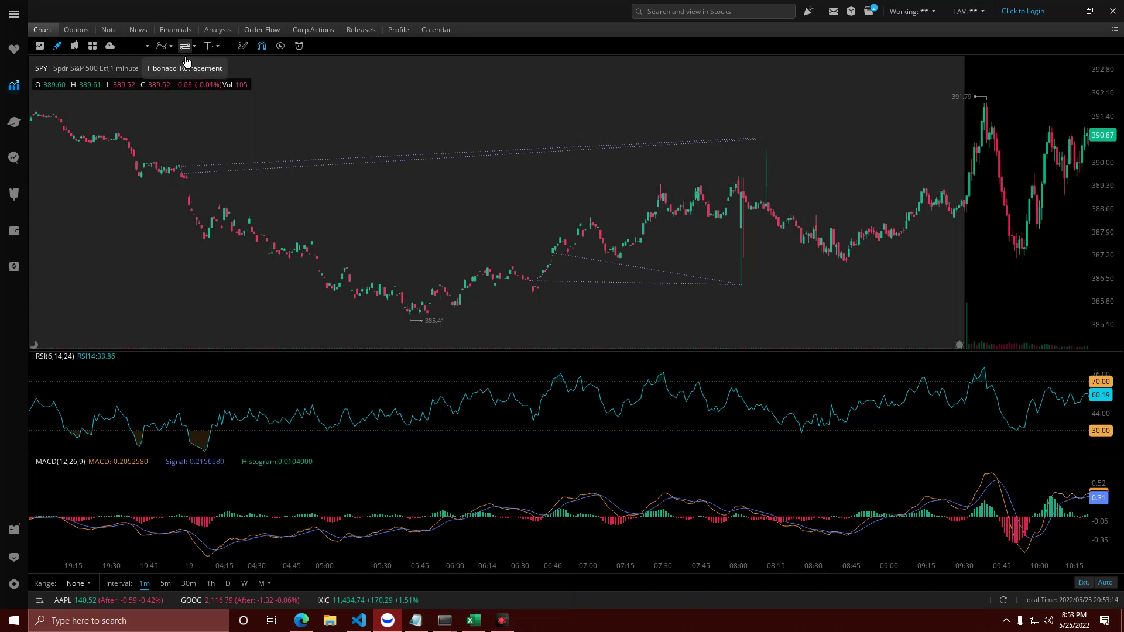
pyautogui.click(162, 47)
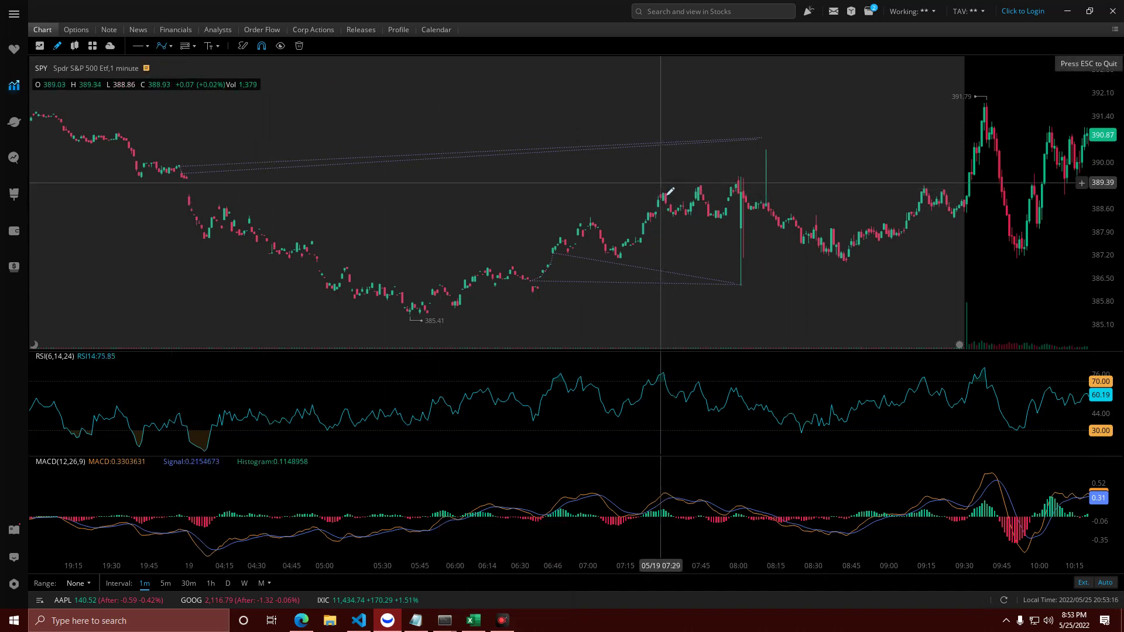
pyautogui.click(660, 183)
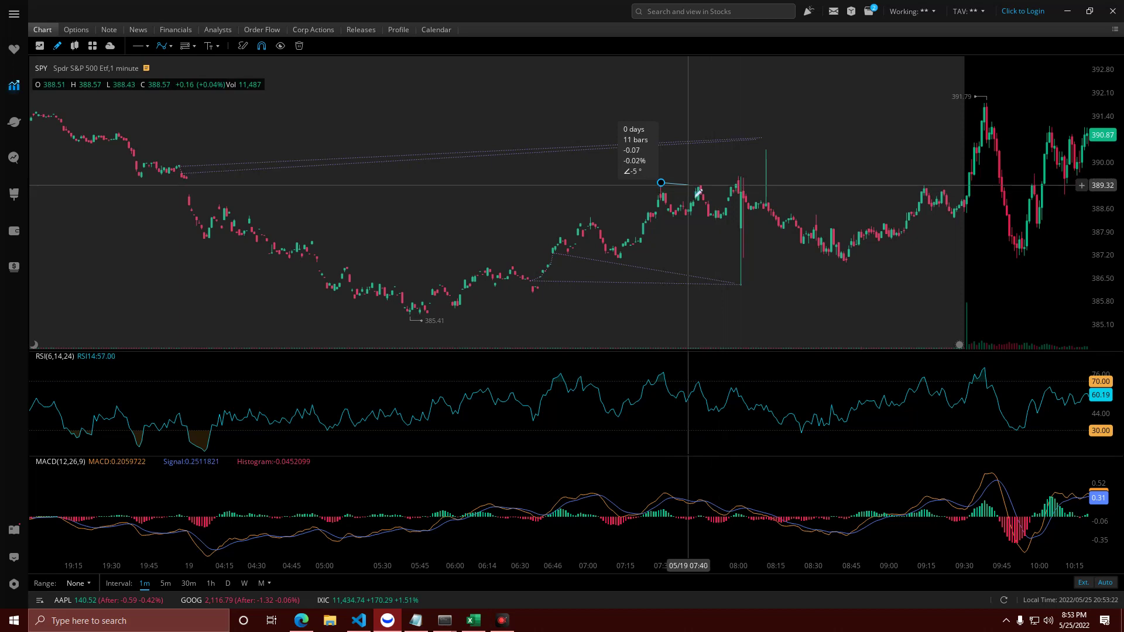
pyautogui.click(764, 147)
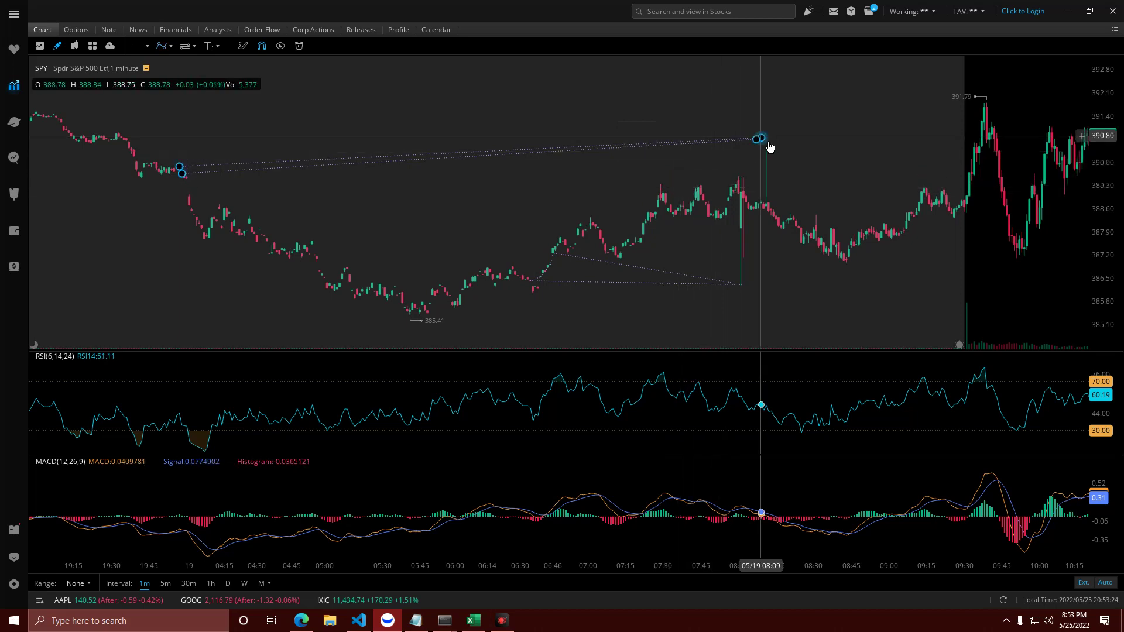
# Anchor the purple path's far end near the 05/19 08:10 spike's top and its upper start near the 05/18 19:40 candles.
pyautogui.moveTo(756, 140); pyautogui.dragTo(772, 156)
pyautogui.click(690, 225)
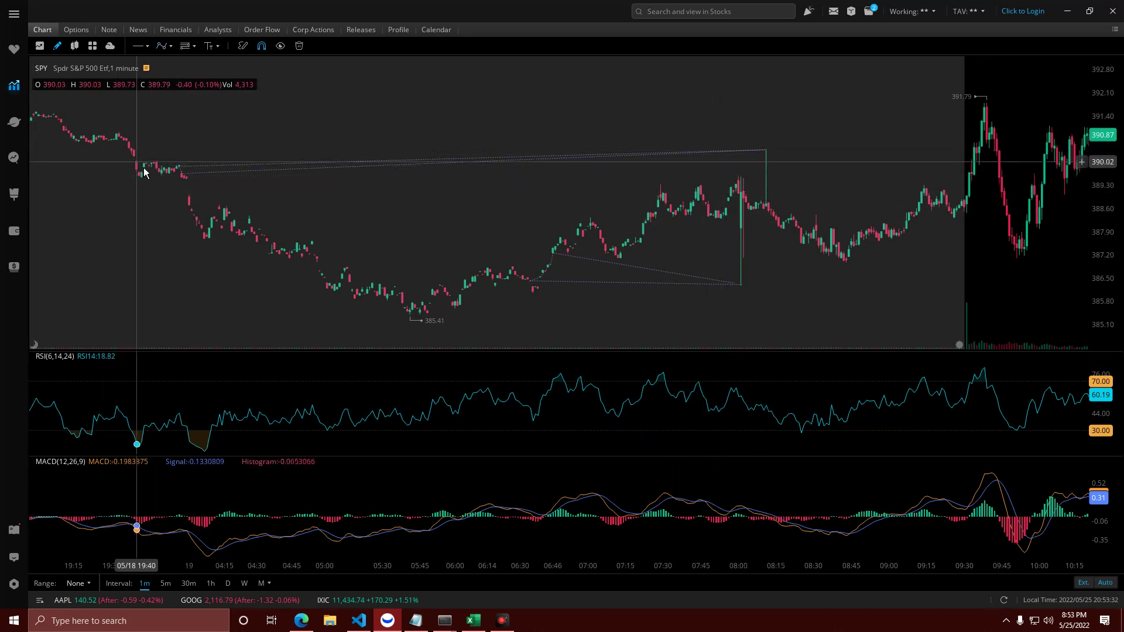
pyautogui.click(173, 167)
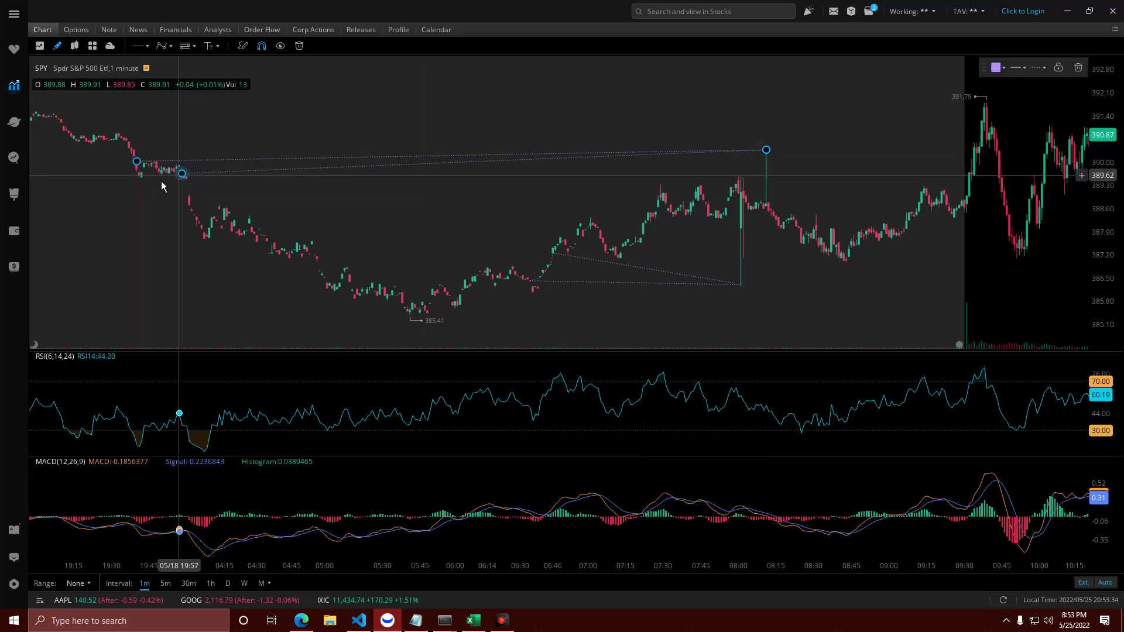
pyautogui.moveTo(137, 162); pyautogui.dragTo(182, 177)
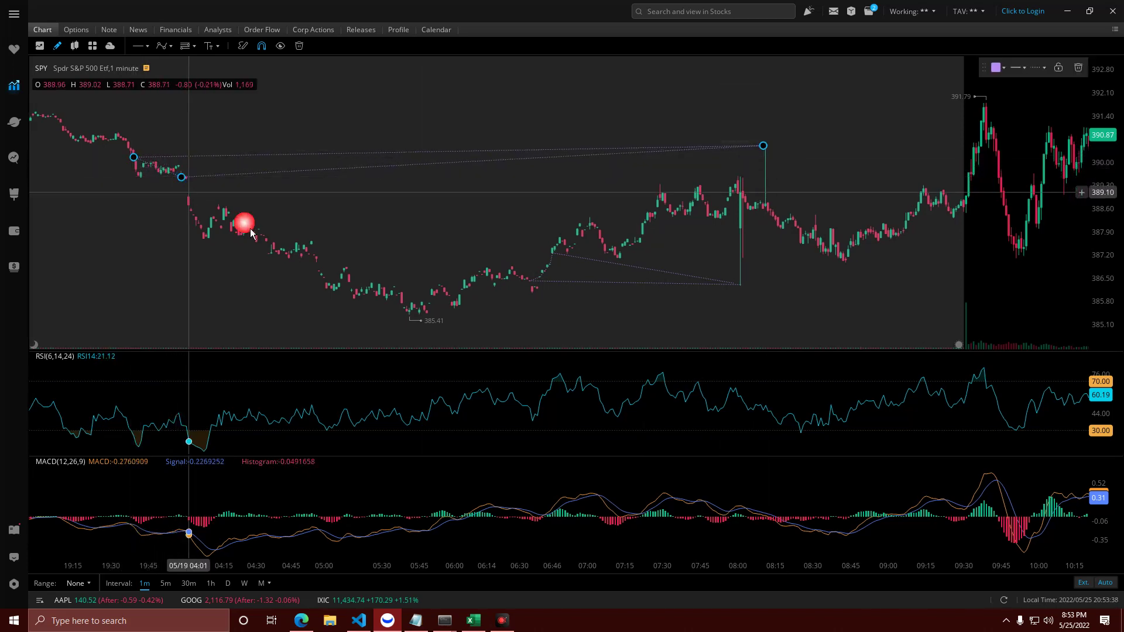
pyautogui.click(250, 229)
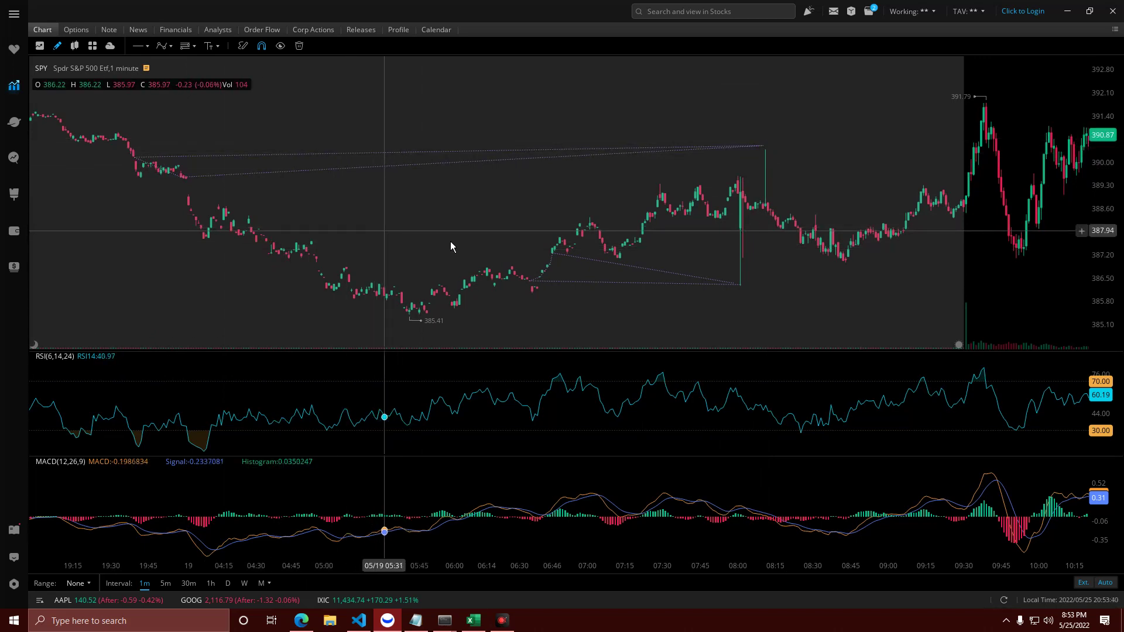
# Examine the 05/18 decline, its premarket path and 08:00 spike against the grey lines near 408 and the light-blue lines.
pyautogui.scroll(-4, 629, 265)
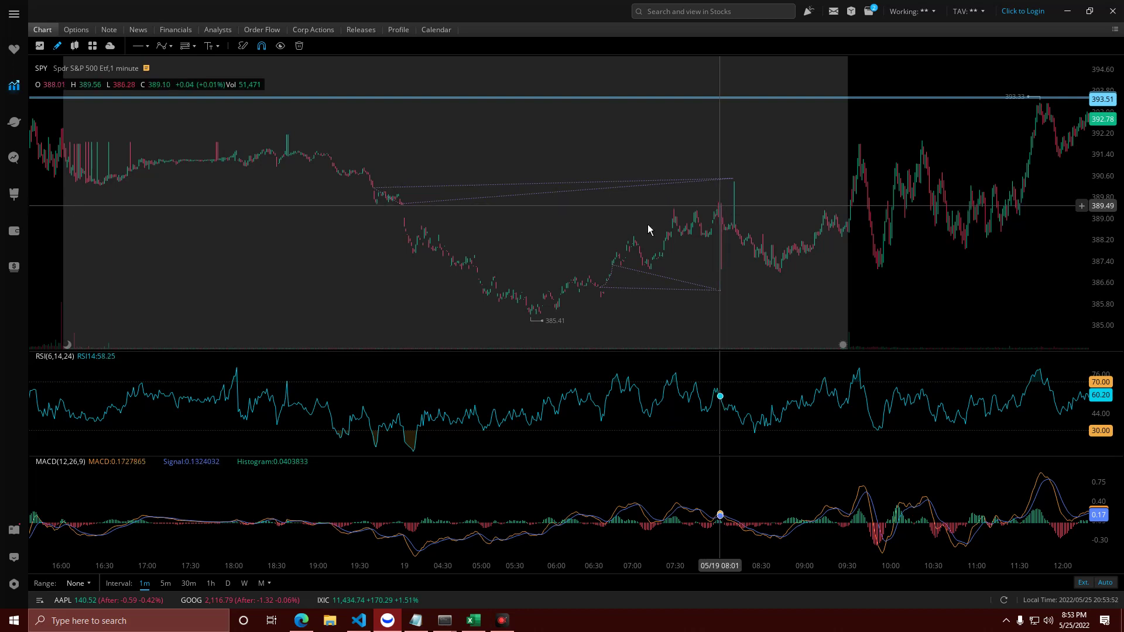
pyautogui.moveTo(311, 182); pyautogui.dragTo(606, 229)
pyautogui.moveTo(340, 208); pyautogui.dragTo(571, 245)
pyautogui.moveTo(296, 252); pyautogui.dragTo(546, 296)
pyautogui.scroll(-1, 383, 216)
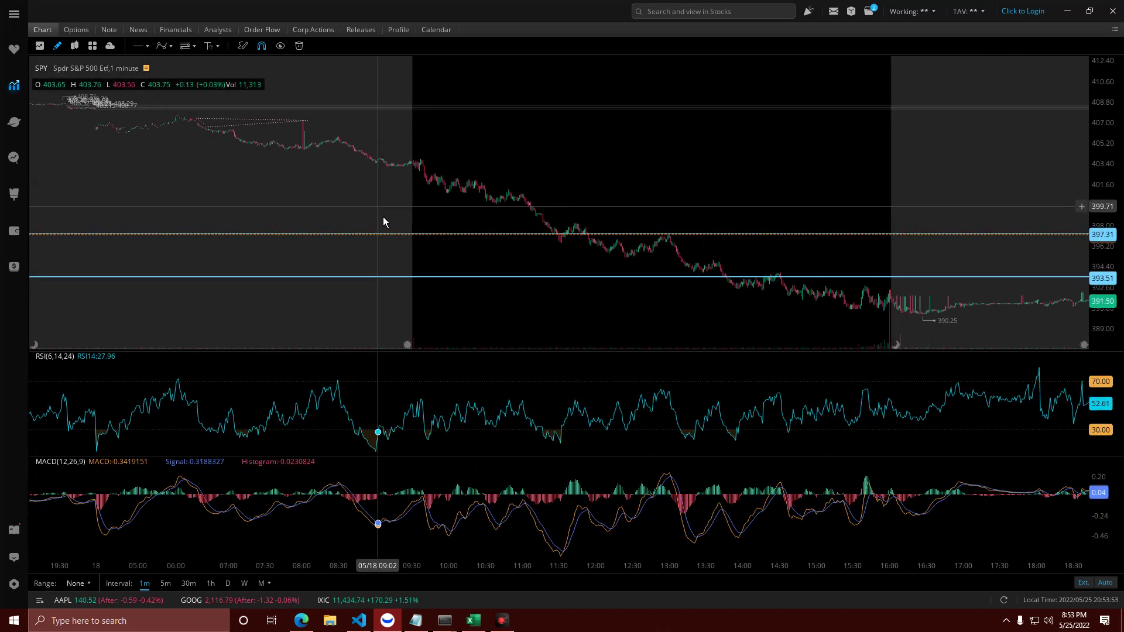
pyautogui.scroll(5, 380, 210)
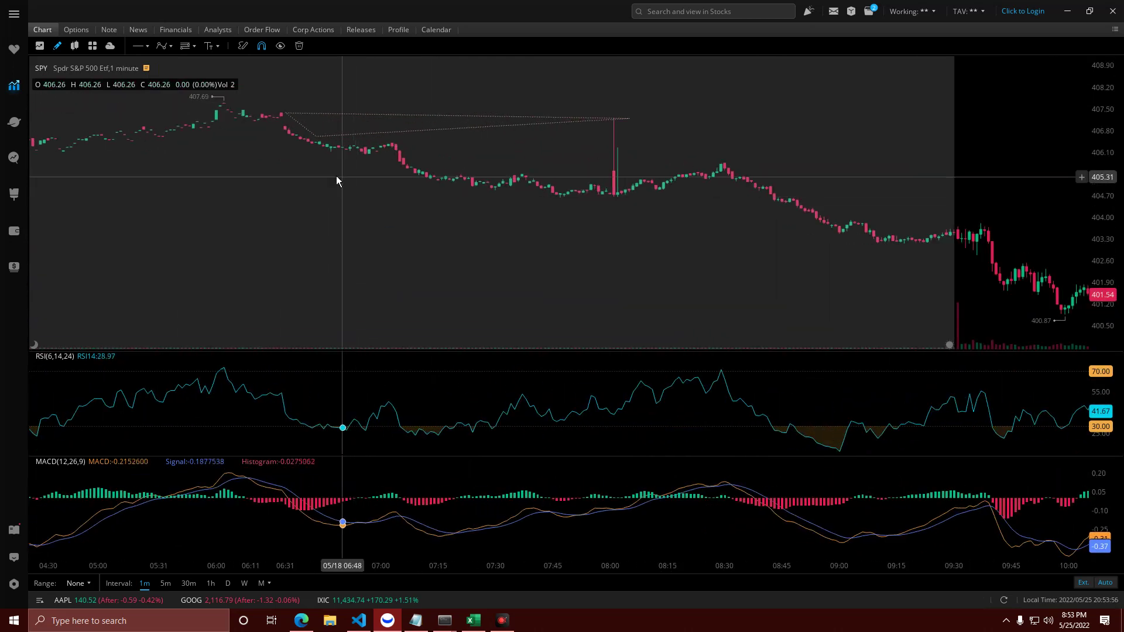
pyautogui.scroll(-5, 561, 134)
pyautogui.moveTo(652, 247); pyautogui.dragTo(486, 117)
pyautogui.scroll(-3, 676, 254)
pyautogui.moveTo(838, 202); pyautogui.dragTo(617, 171)
pyautogui.moveTo(863, 156); pyautogui.dragTo(783, 170)
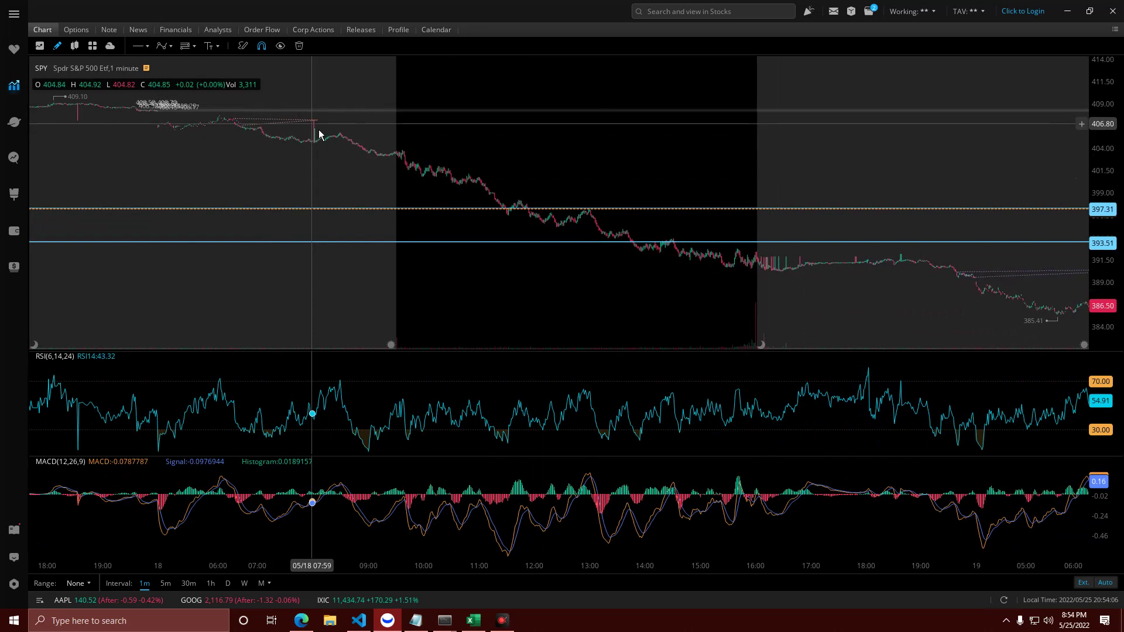
pyautogui.scroll(1, 243, 136)
pyautogui.moveTo(507, 153); pyautogui.dragTo(454, 150)
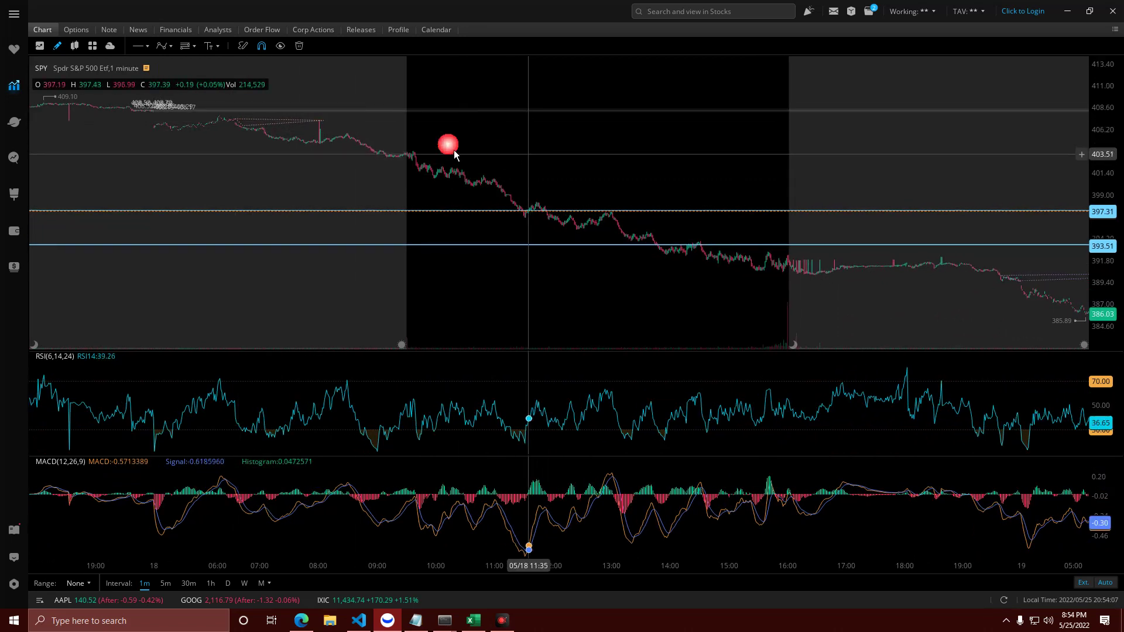
# Draw two light-blue horizontal lines at about 408.20 and 408.46 over the grey zone above the 05/18 premarket candles.
pyautogui.click(138, 45)
pyautogui.click(361, 111)
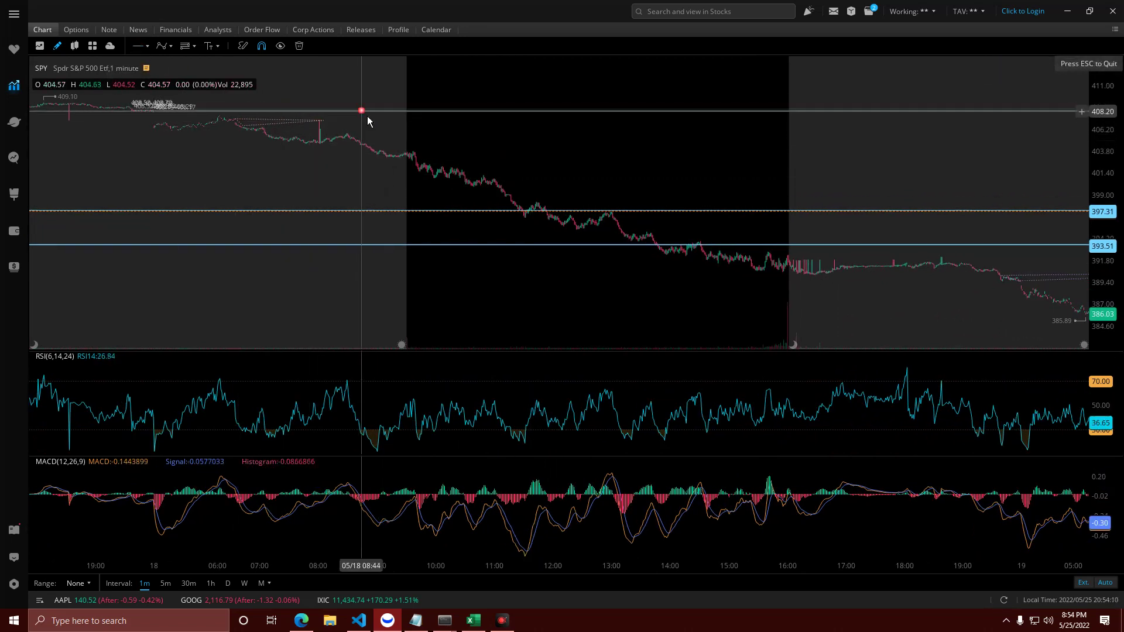
pyautogui.click(321, 102)
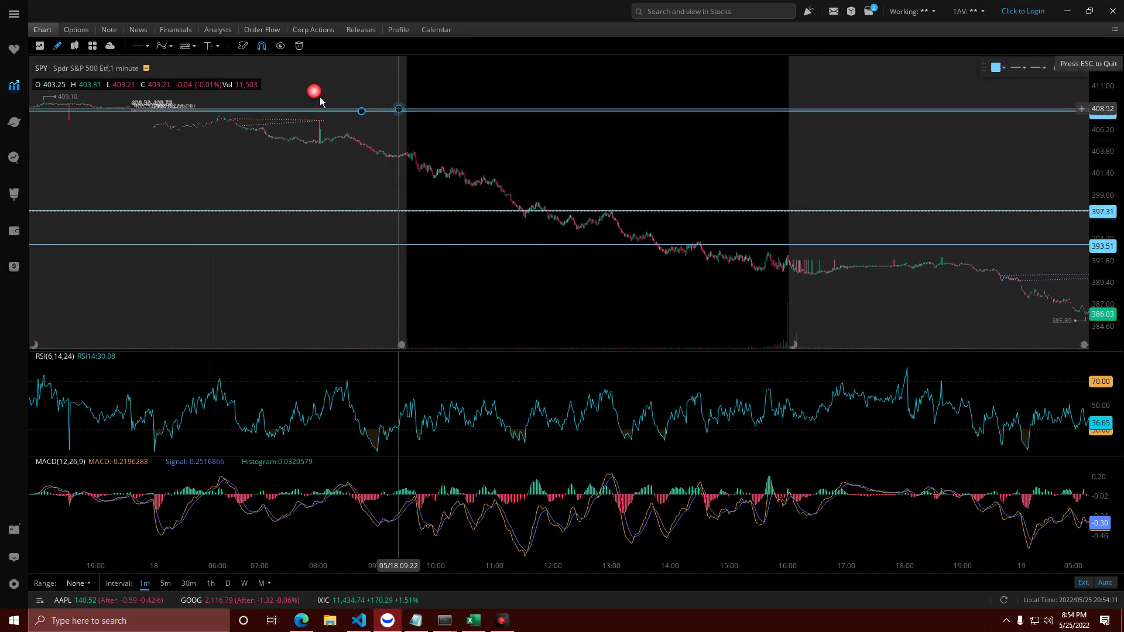
pyautogui.click(147, 46)
pyautogui.click(147, 47)
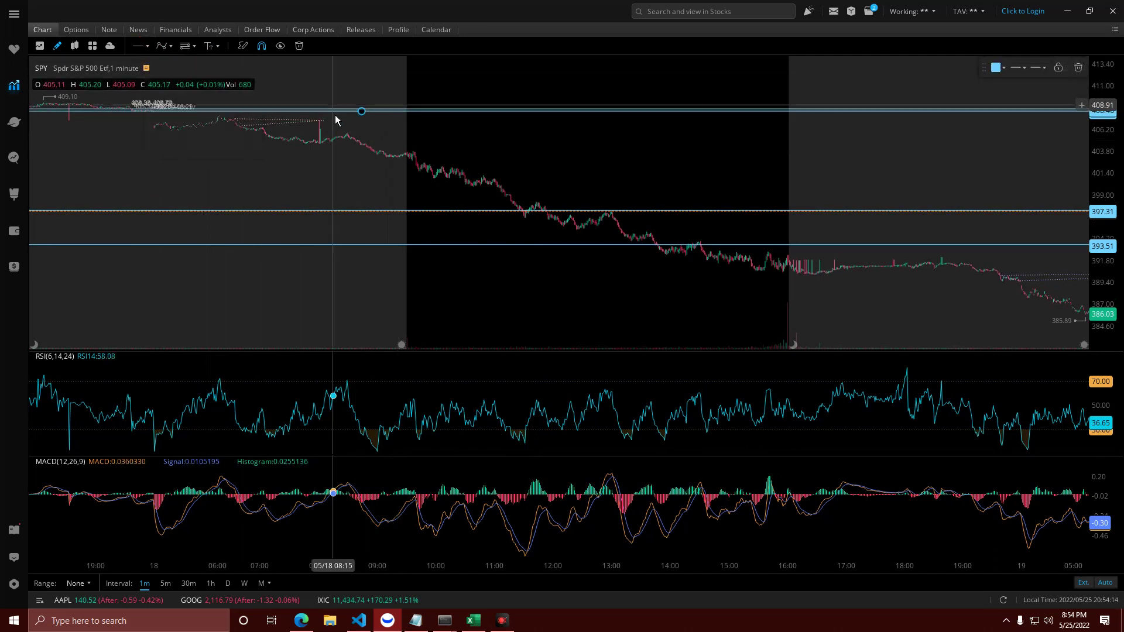
pyautogui.click(424, 170)
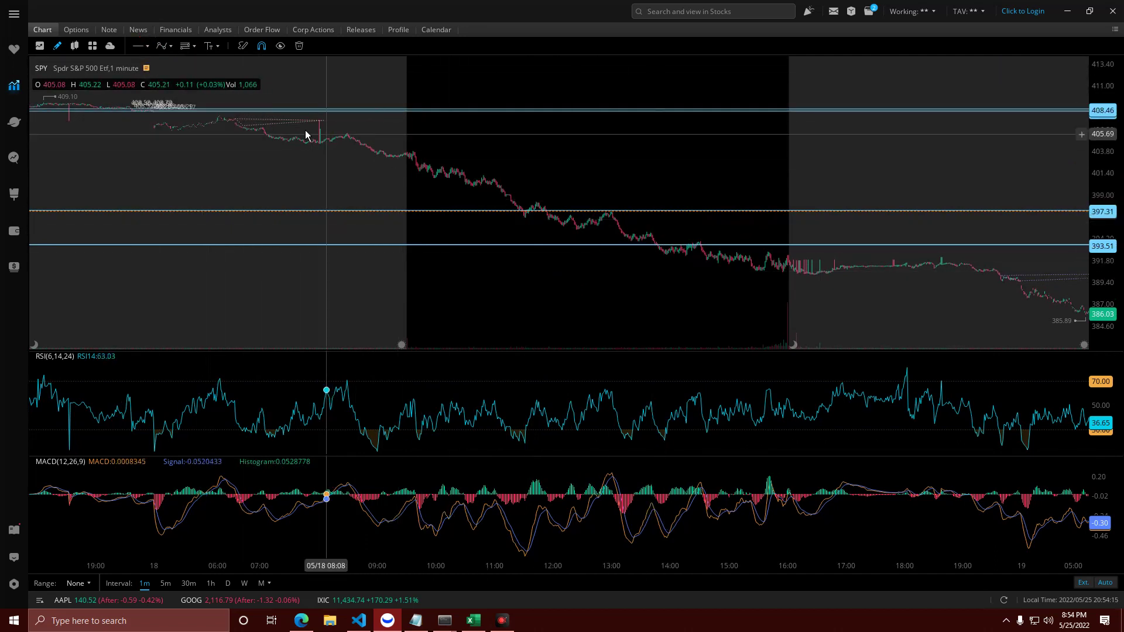
# Follow the price from the 05/18 session forward to the 05/23 after-hours spike and compare it with the 408.46 zone.
pyautogui.moveTo(684, 172); pyautogui.dragTo(581, 167)
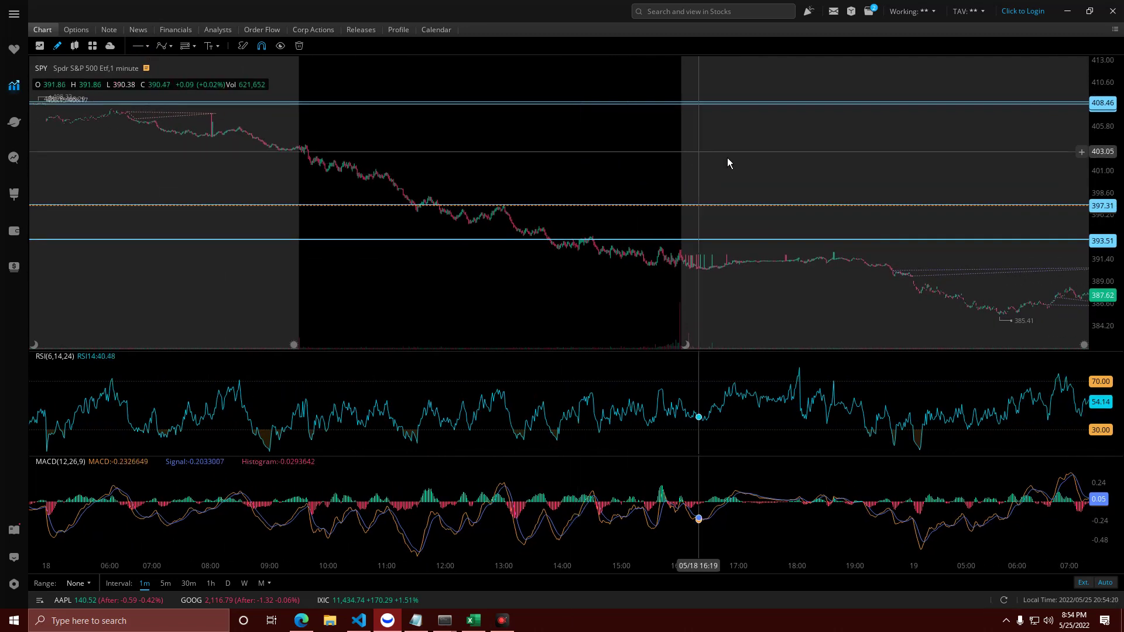
pyautogui.moveTo(770, 166); pyautogui.dragTo(547, 169)
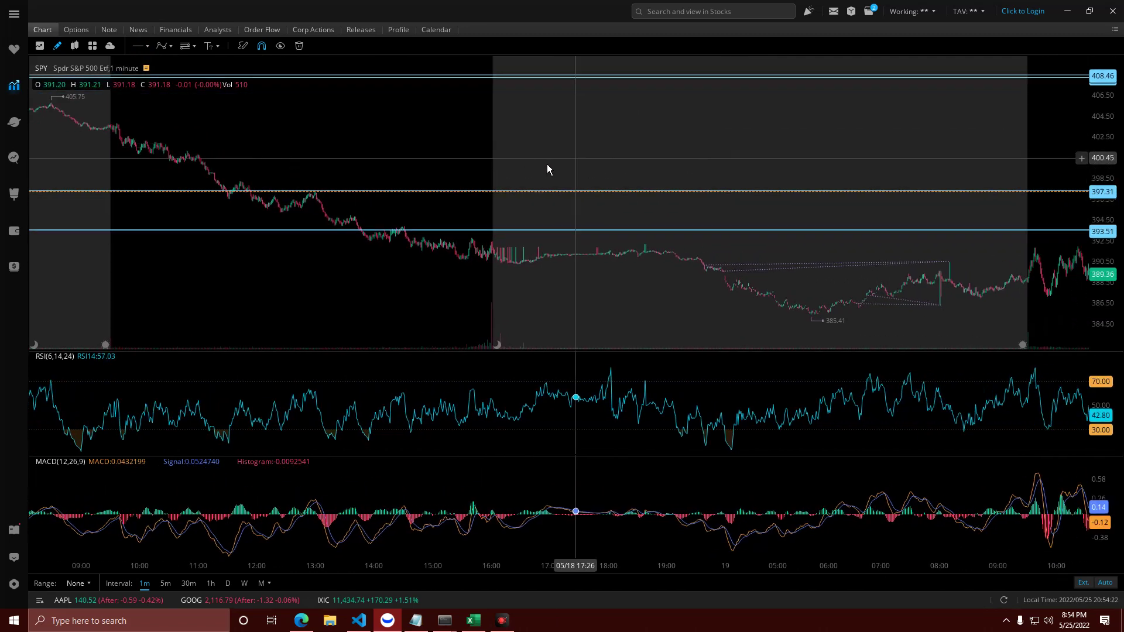
pyautogui.moveTo(777, 163); pyautogui.dragTo(585, 168)
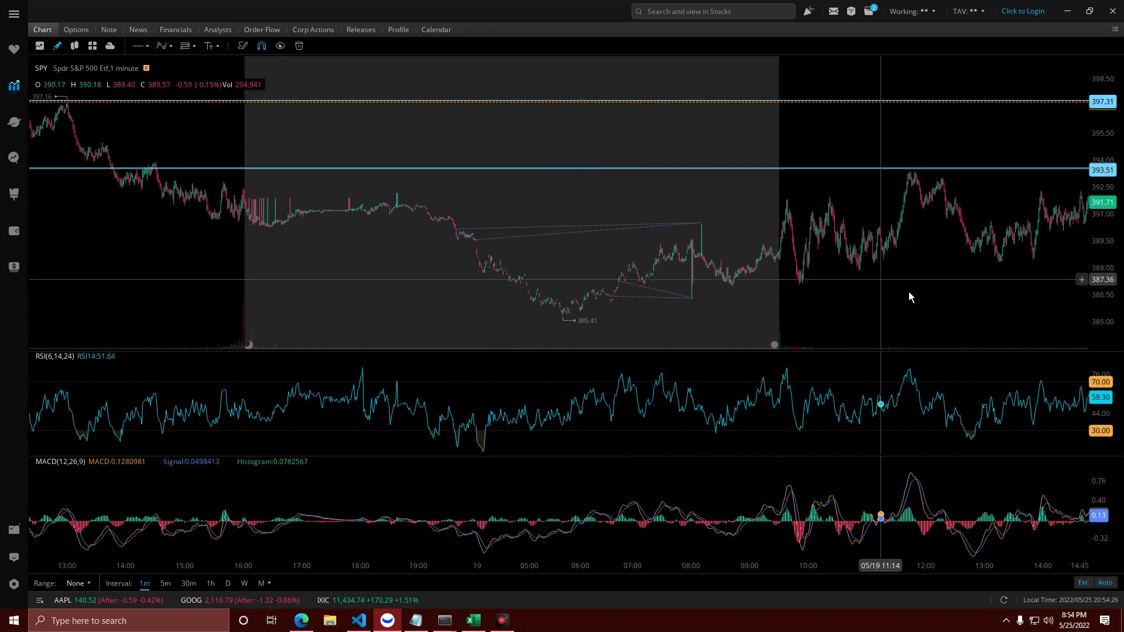
pyautogui.moveTo(909, 292); pyautogui.dragTo(655, 287)
pyautogui.moveTo(836, 283); pyautogui.dragTo(528, 281)
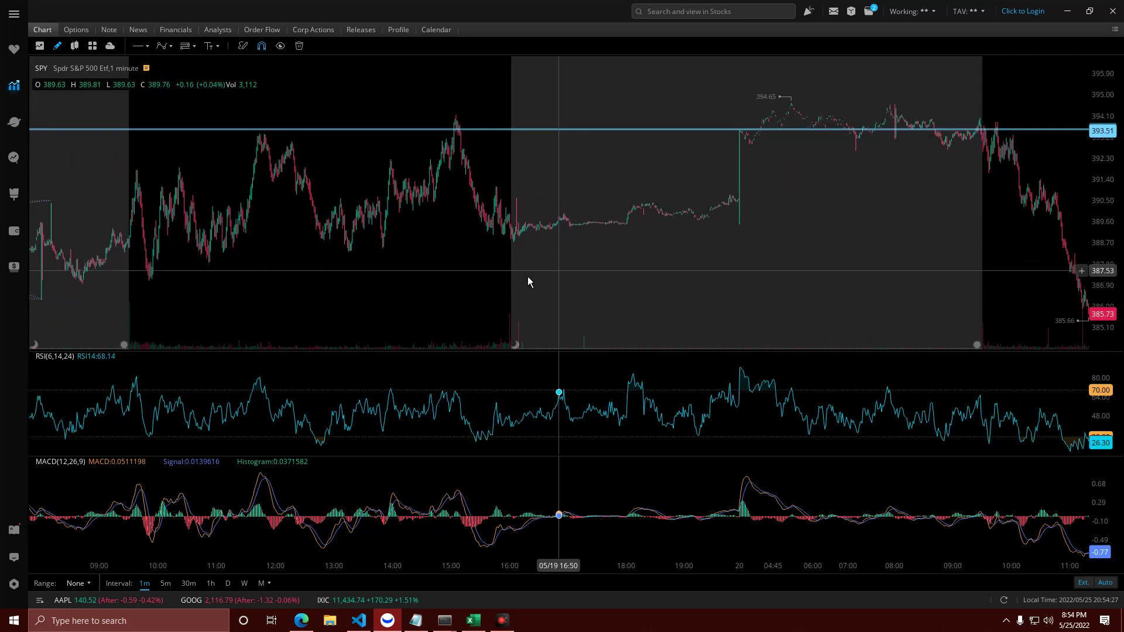
pyautogui.moveTo(900, 265); pyautogui.dragTo(522, 255)
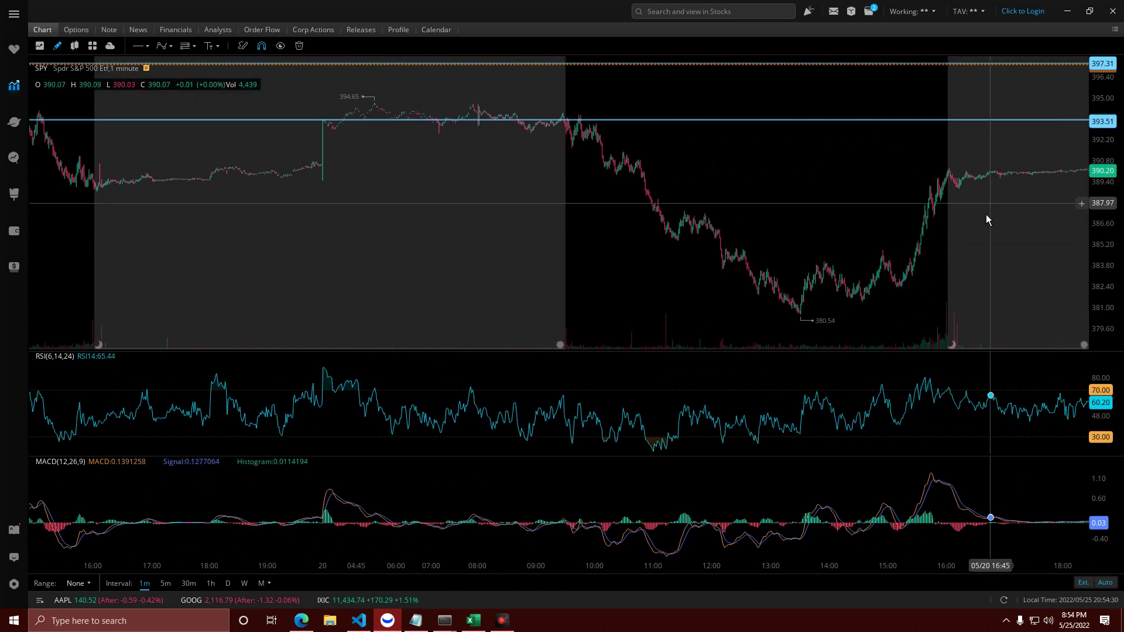
pyautogui.moveTo(986, 215); pyautogui.dragTo(550, 206)
pyautogui.moveTo(819, 216); pyautogui.dragTo(164, 198)
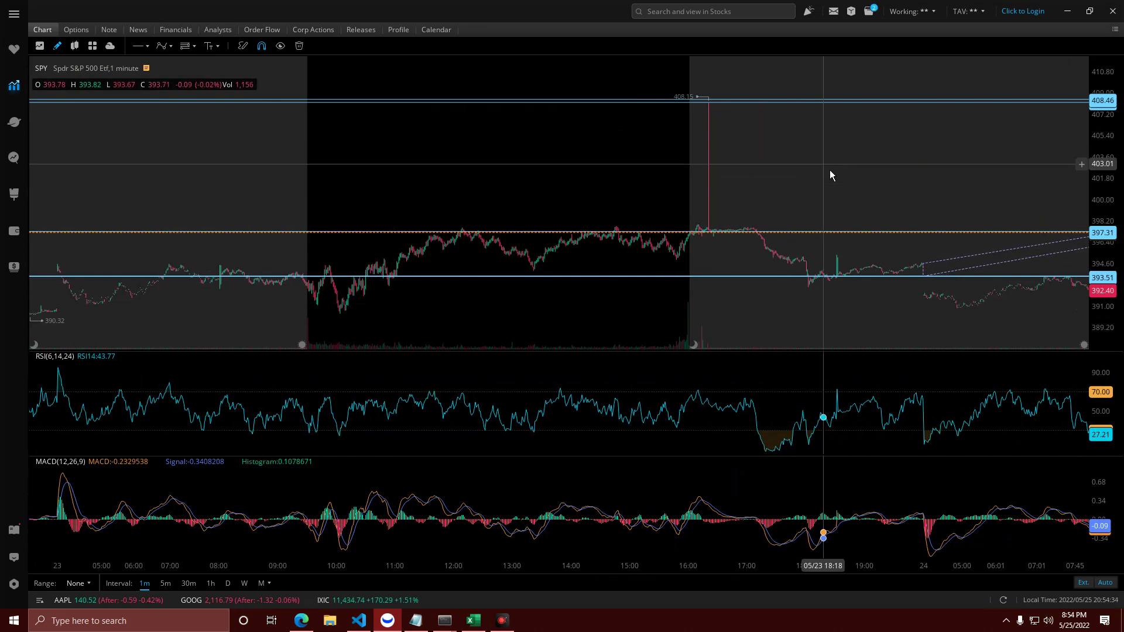
# Follow the price from the 05/23 after-hours spike through 05/24 to the latest 05/25 after-hours candles and the gap zones near 397.31.
pyautogui.moveTo(830, 174); pyautogui.dragTo(164, 170)
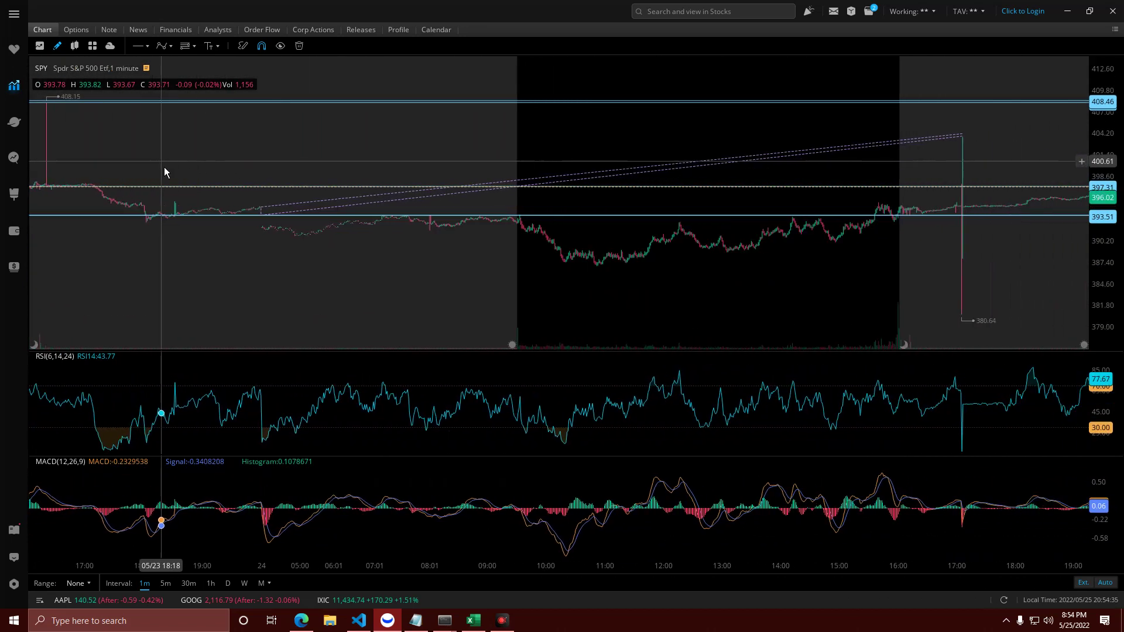
pyautogui.moveTo(821, 324); pyautogui.dragTo(457, 298)
pyautogui.moveTo(735, 289); pyautogui.dragTo(441, 291)
pyautogui.moveTo(841, 281); pyautogui.dragTo(460, 301)
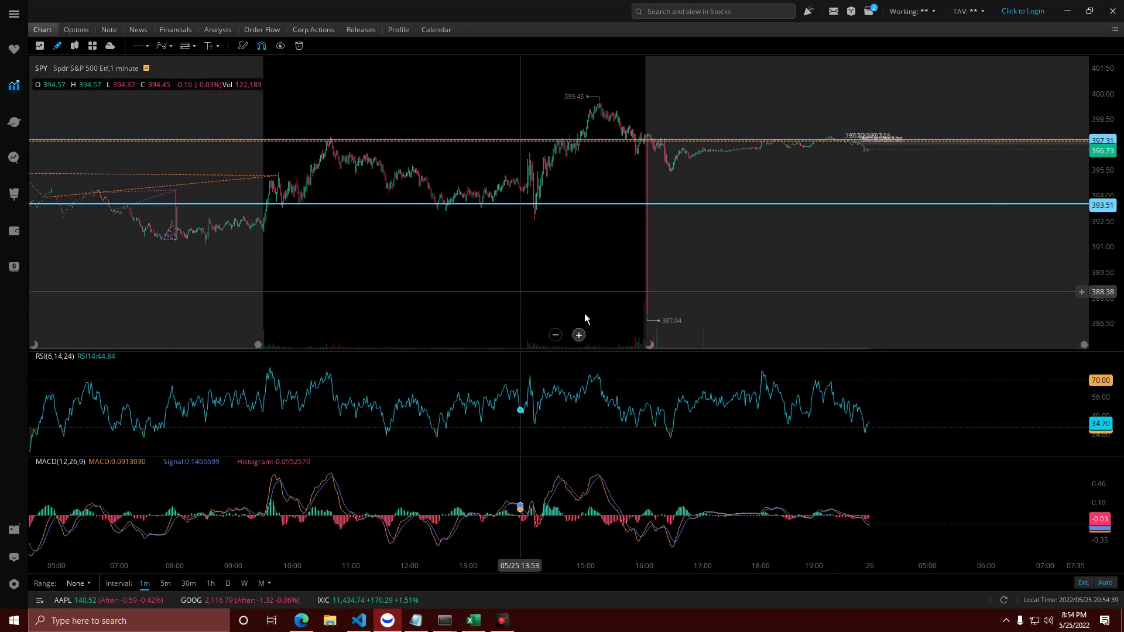
pyautogui.moveTo(585, 319); pyautogui.dragTo(100, 255)
pyautogui.moveTo(752, 262); pyautogui.dragTo(536, 262)
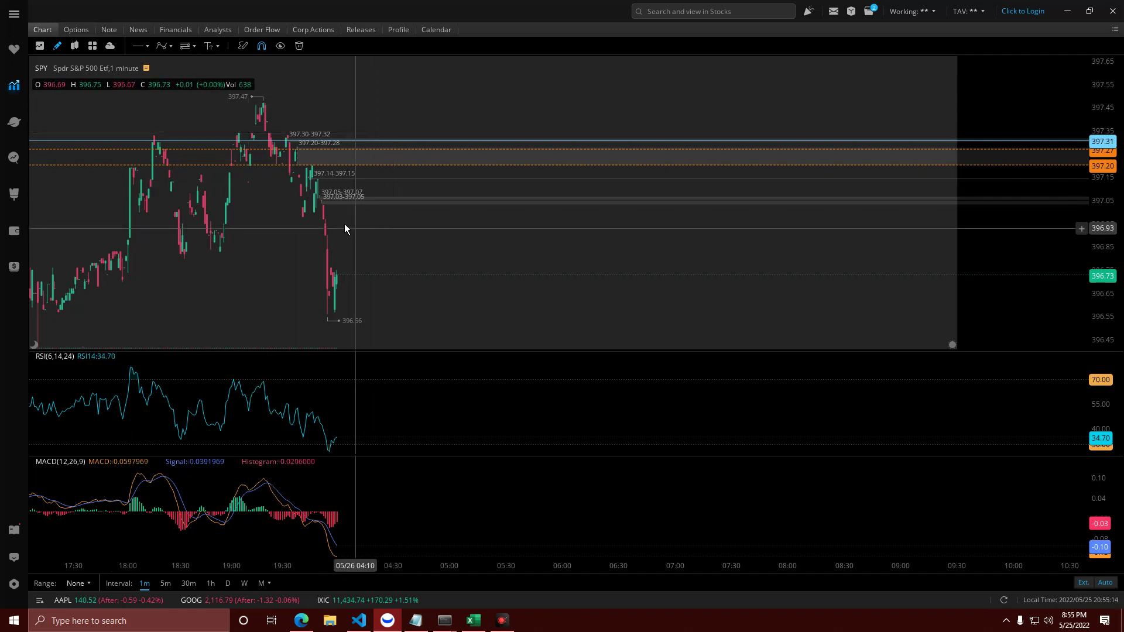
# Trace the price back from the 05/25 after-hours candles to the 05/23 after-hours spike and compare its top with the 408.46 lines.
pyautogui.scroll(-2, 702, 476)
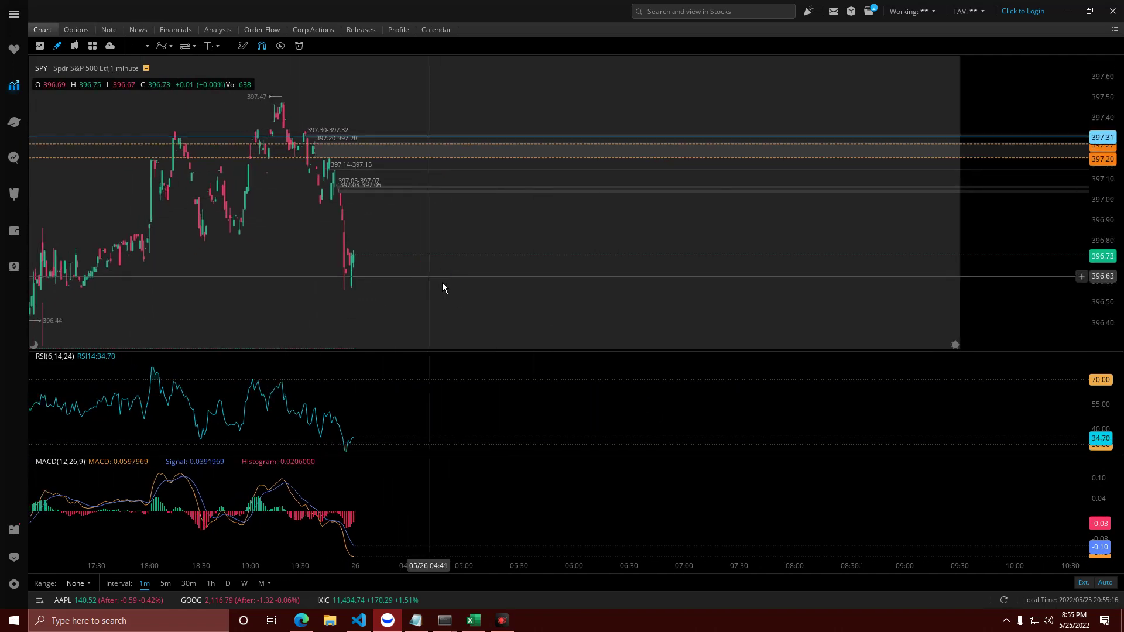
pyautogui.moveTo(441, 282); pyautogui.dragTo(783, 333)
pyautogui.scroll(-3, 470, 254)
pyautogui.moveTo(469, 254); pyautogui.dragTo(703, 298)
pyautogui.moveTo(399, 275); pyautogui.dragTo(683, 302)
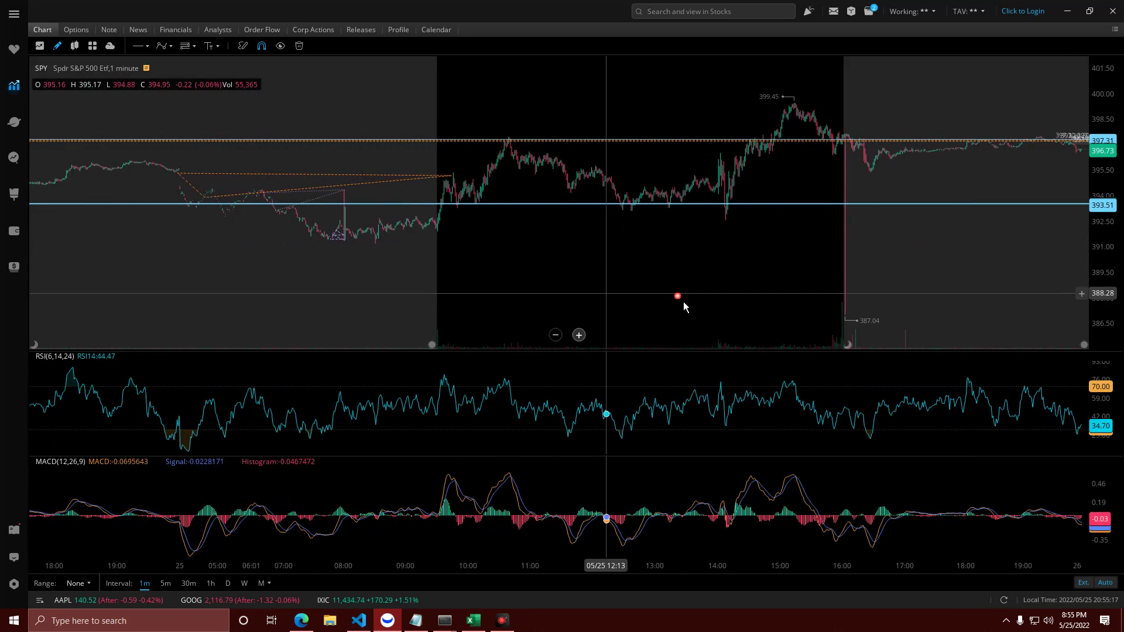
pyautogui.moveTo(318, 225); pyautogui.dragTo(755, 247)
pyautogui.moveTo(205, 264); pyautogui.dragTo(568, 314)
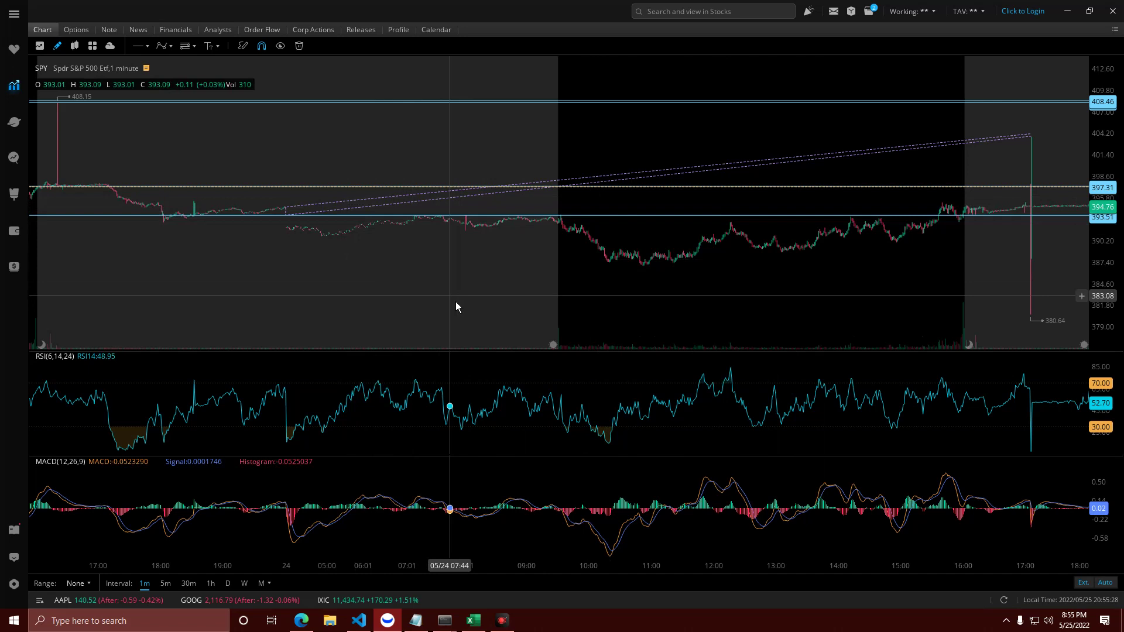
pyautogui.moveTo(456, 301); pyautogui.dragTo(679, 324)
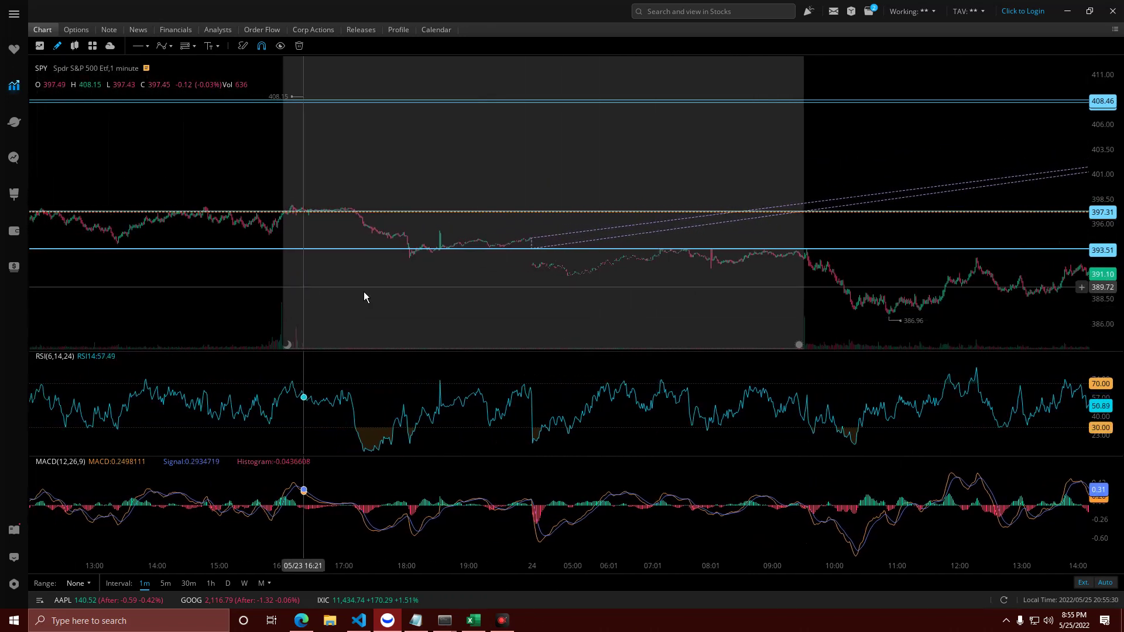
pyautogui.moveTo(364, 291); pyautogui.dragTo(644, 305)
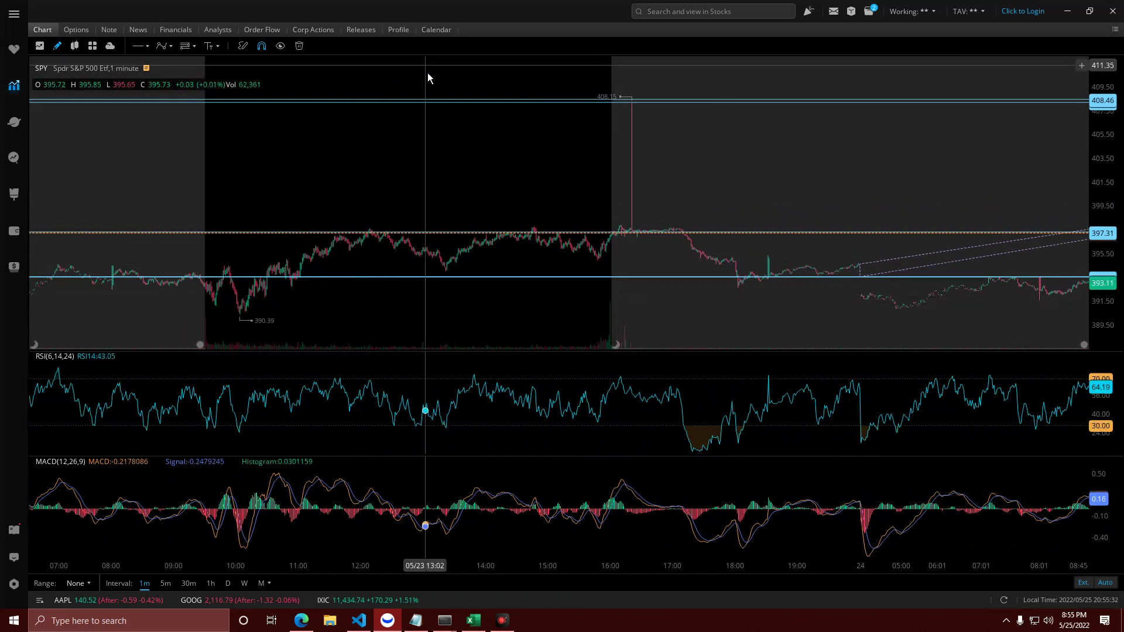
pyautogui.moveTo(419, 155); pyautogui.dragTo(597, 176)
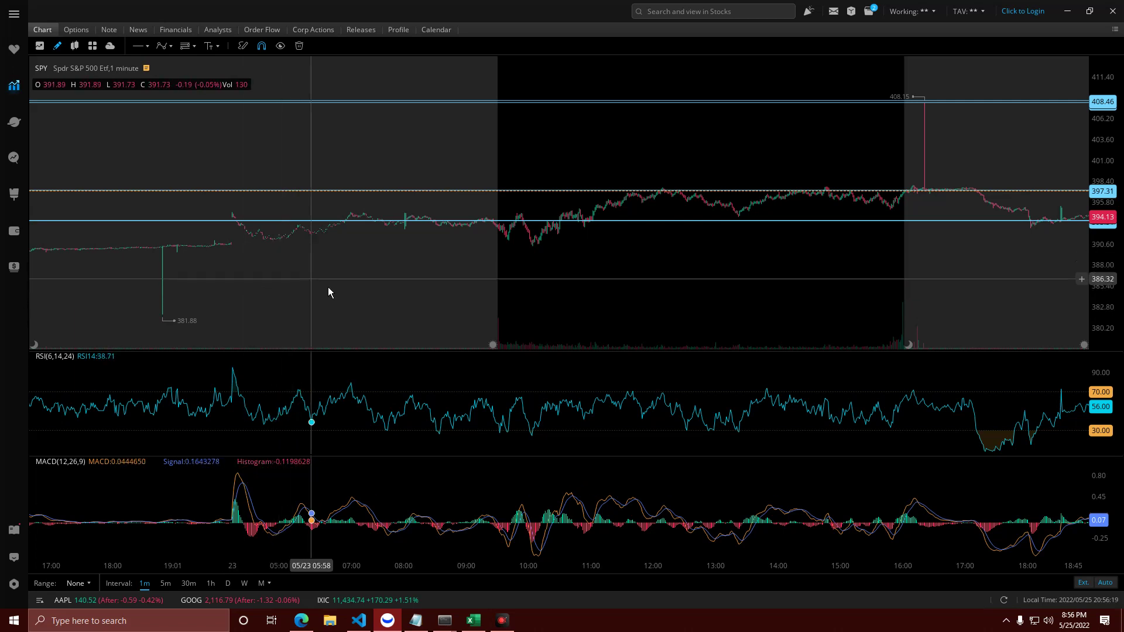
# Review the earlier sessions from 05/23 back through 05/20 and 05/19 to the 05/18 premarket gap zone near 408.46.
pyautogui.moveTo(379, 290); pyautogui.dragTo(585, 304)
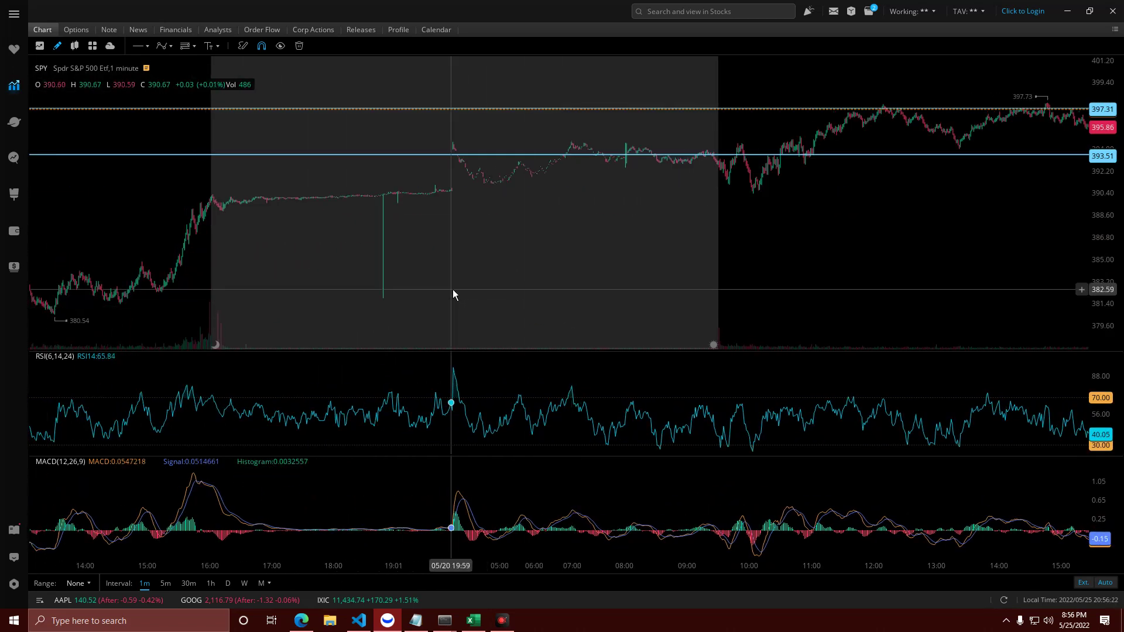
pyautogui.moveTo(384, 258); pyautogui.dragTo(756, 296)
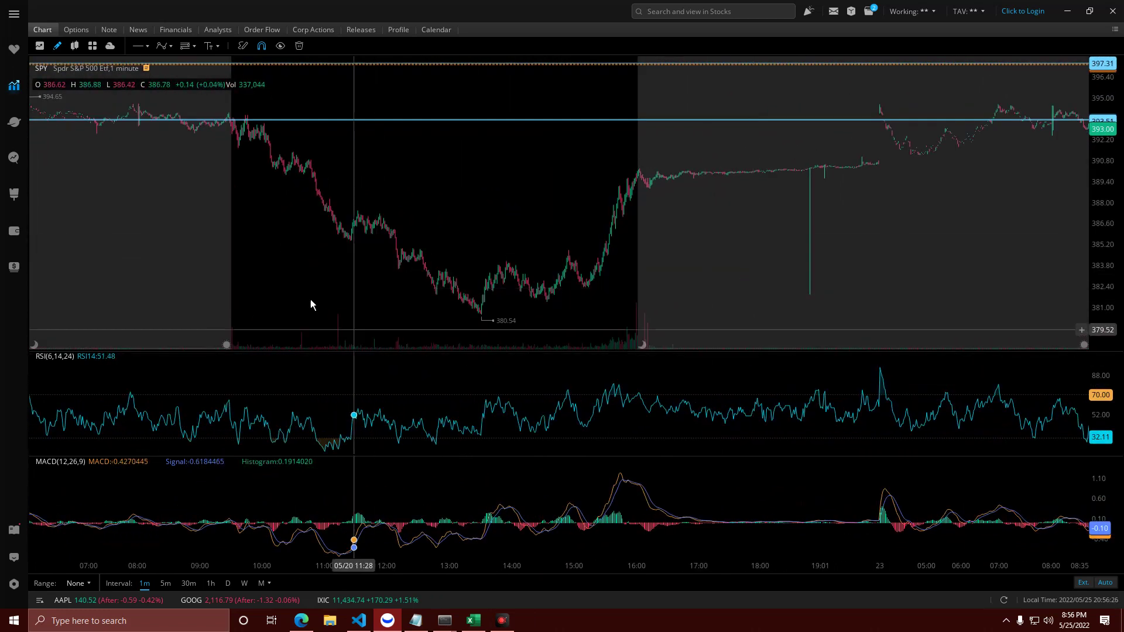
pyautogui.moveTo(311, 299); pyautogui.dragTo(555, 286)
pyautogui.moveTo(401, 246); pyautogui.dragTo(598, 251)
pyautogui.moveTo(355, 253); pyautogui.dragTo(683, 253)
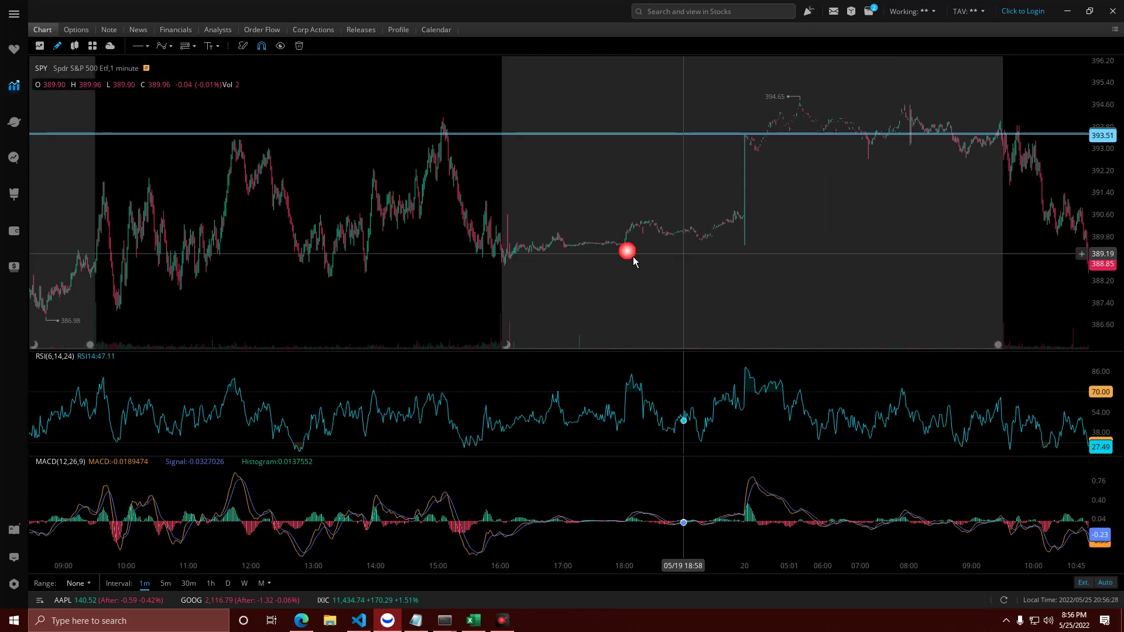
pyautogui.moveTo(451, 249); pyautogui.dragTo(648, 245)
pyautogui.moveTo(409, 222); pyautogui.dragTo(655, 253)
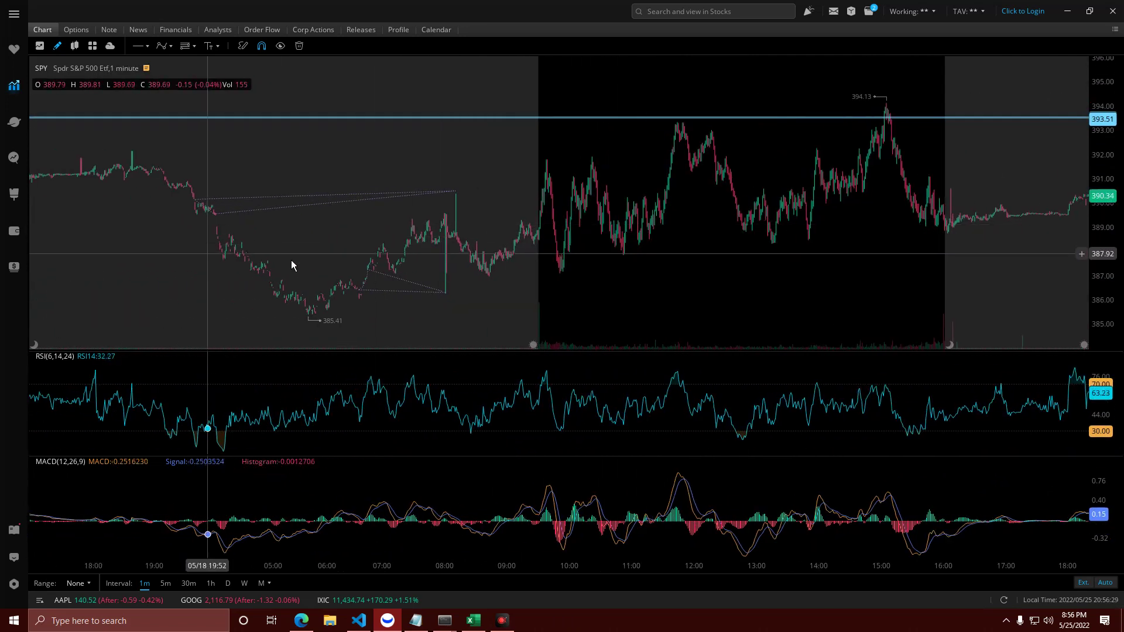
pyautogui.moveTo(292, 265); pyautogui.dragTo(489, 238)
pyautogui.moveTo(207, 230); pyautogui.dragTo(420, 248)
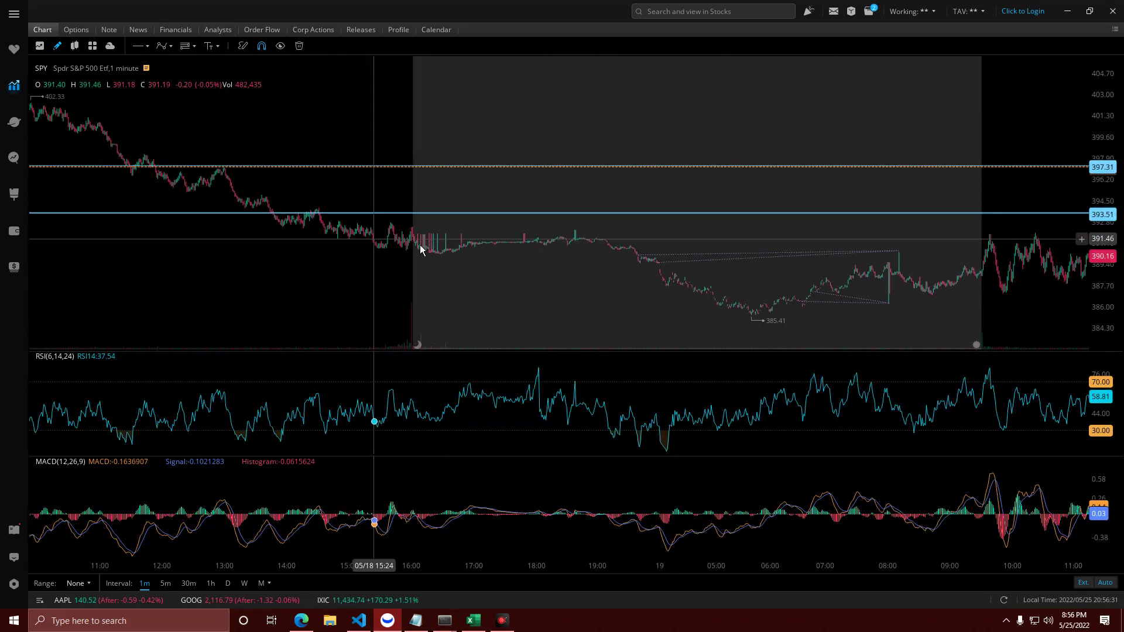
pyautogui.moveTo(243, 256); pyautogui.dragTo(366, 254)
pyautogui.moveTo(244, 246); pyautogui.dragTo(497, 289)
pyautogui.moveTo(388, 201); pyautogui.dragTo(424, 202)
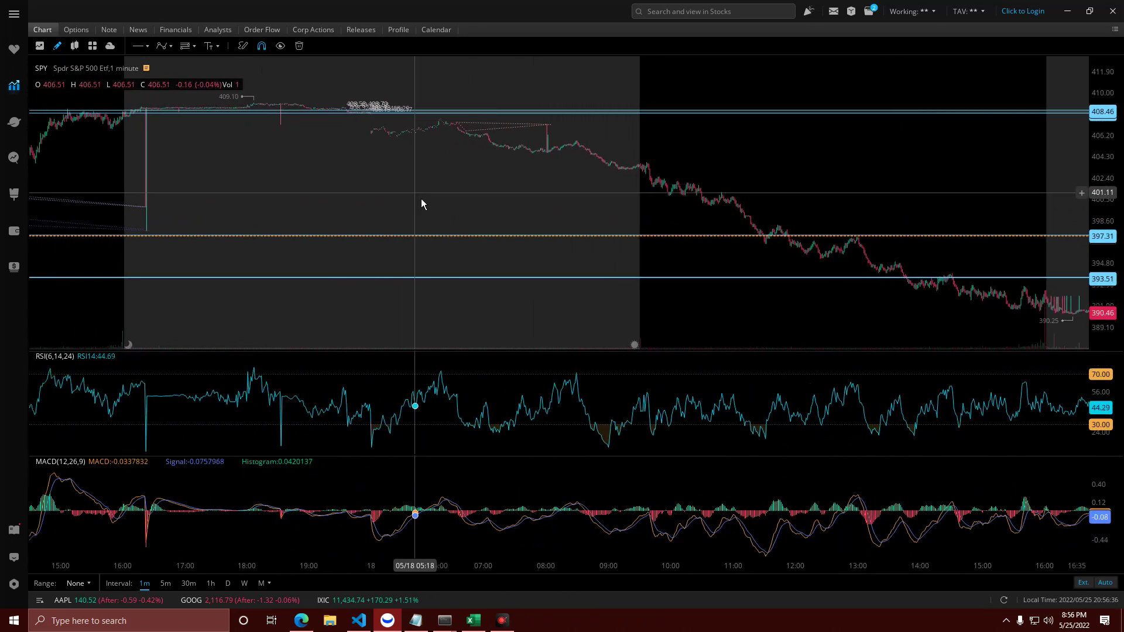